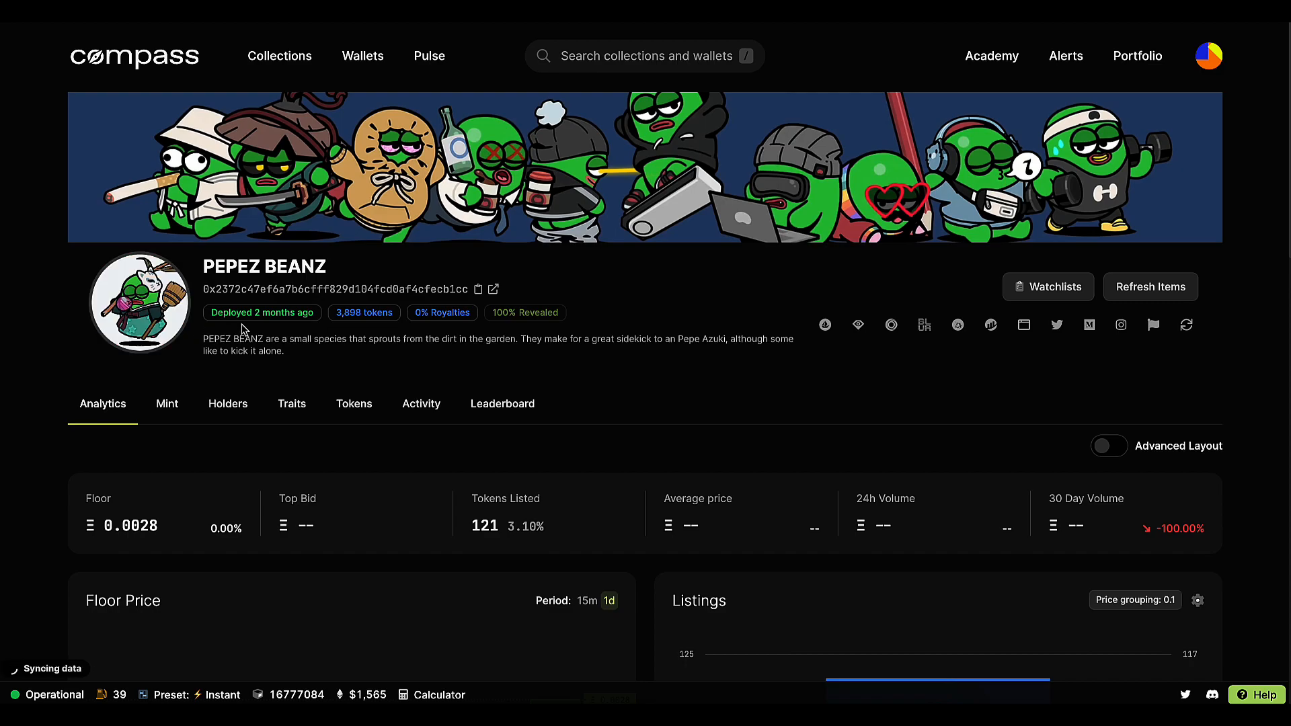
# - Open the portfolio in Compass and look over the PEPEZ BEANZ tokens held in the wallet
pyautogui.click(1138, 54)
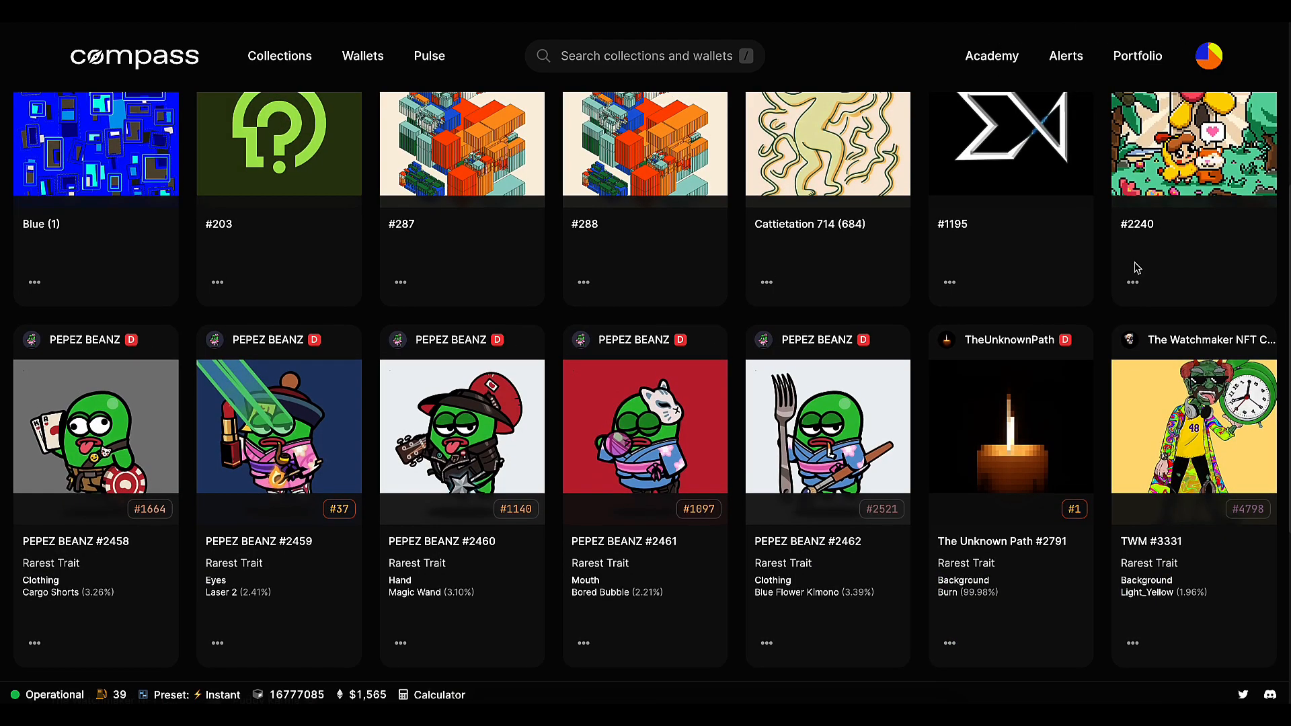
pyautogui.scroll(1, 1136, 268)
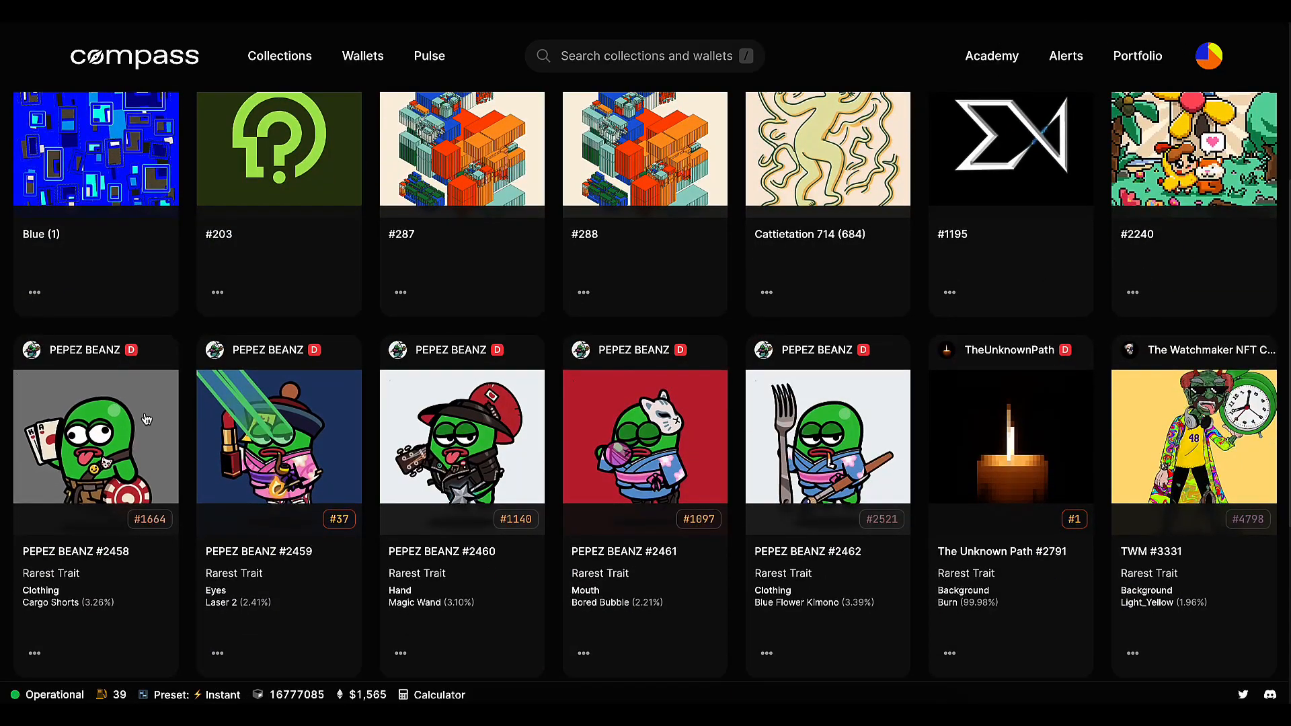
pyautogui.scroll(-2, 451, 267)
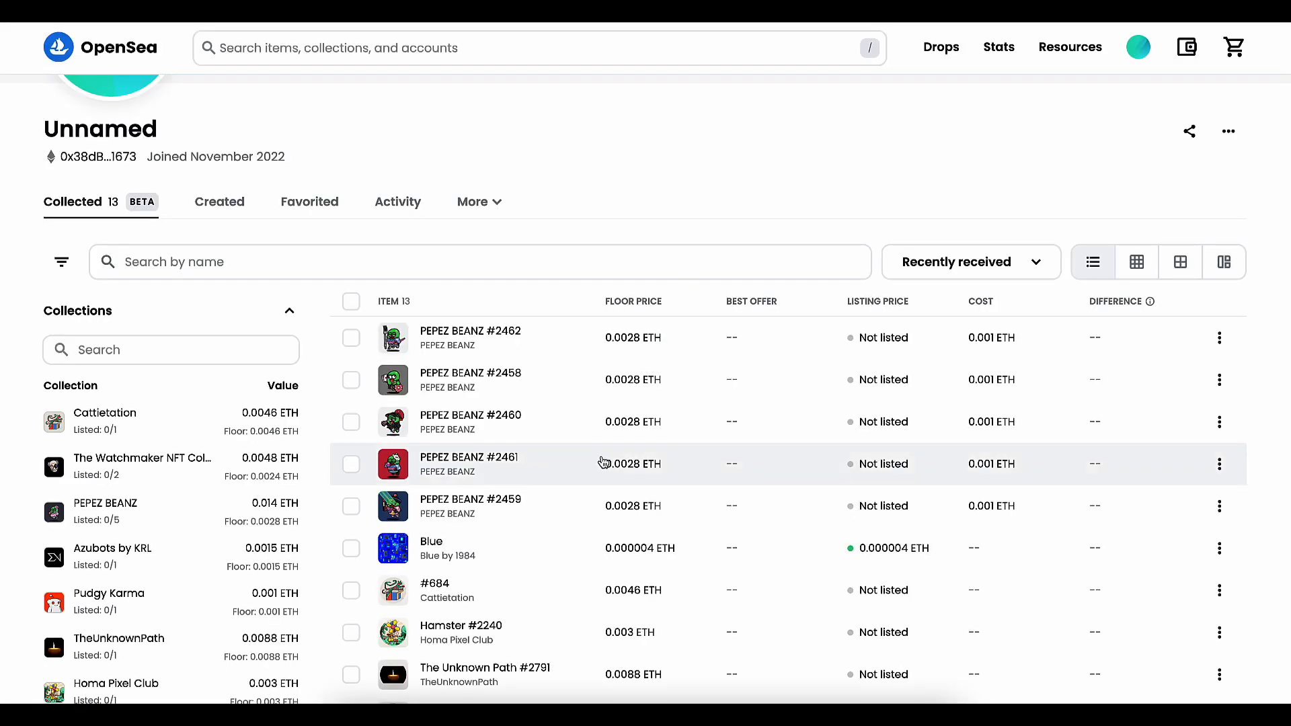
# - In OpenSea, open the owned item PEPEZ BEANZ #2462 and go to its collection page
pyautogui.click(493, 343)
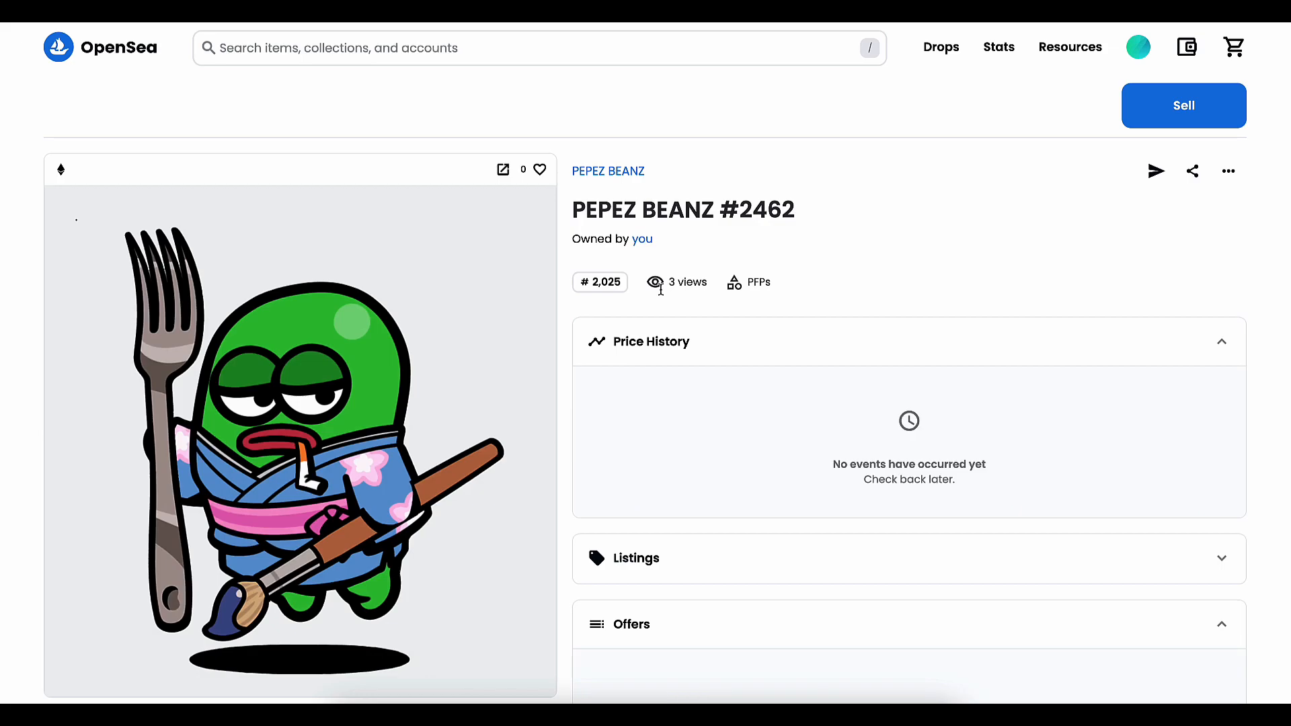
pyautogui.click(609, 170)
pyautogui.scroll(-2, 294, 464)
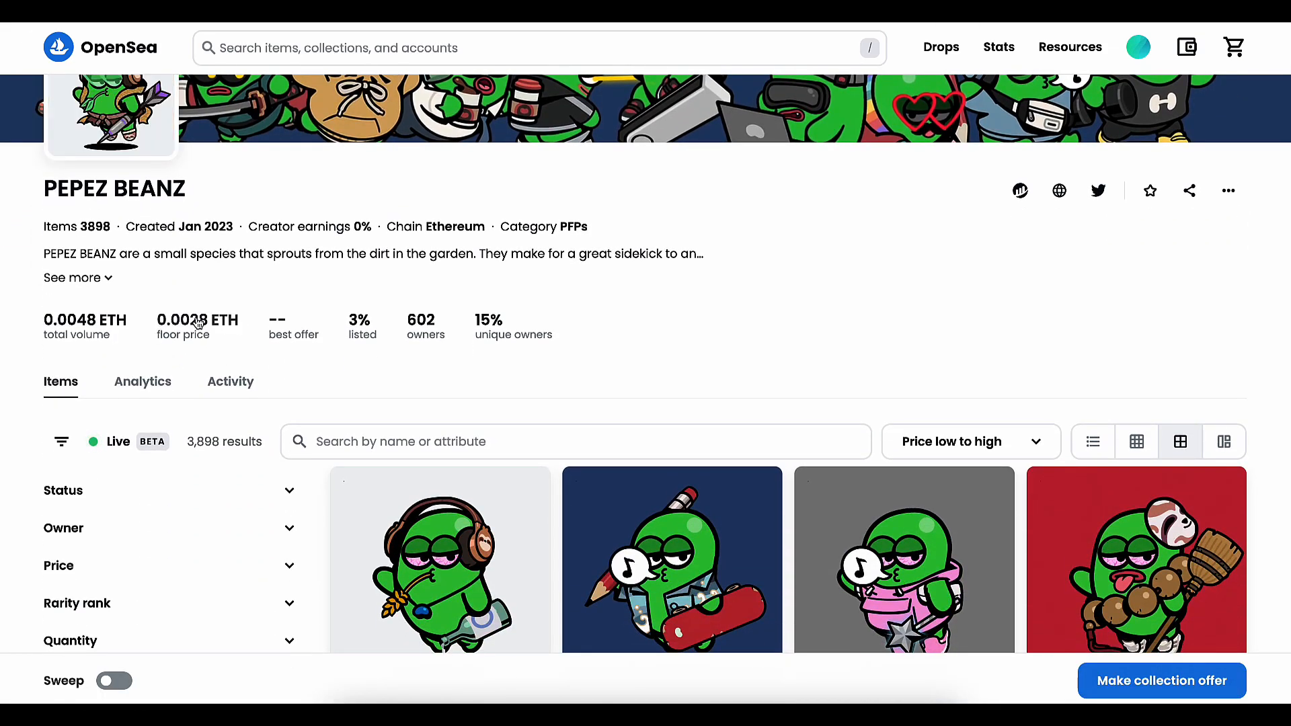
# - Examine the PEPEZ BEANZ listings sorted by lowest price and the collection's floor price on OpenSea
pyautogui.scroll(-5, 208, 334)
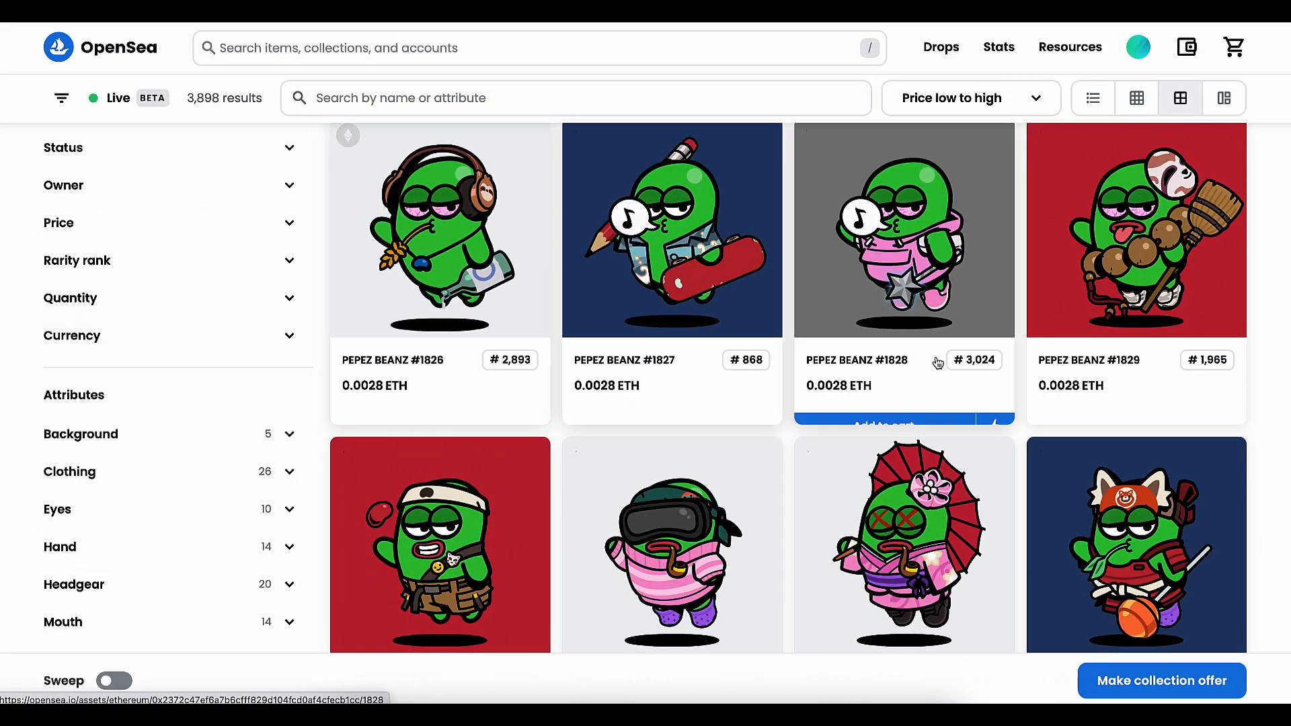
pyautogui.scroll(-2, 737, 405)
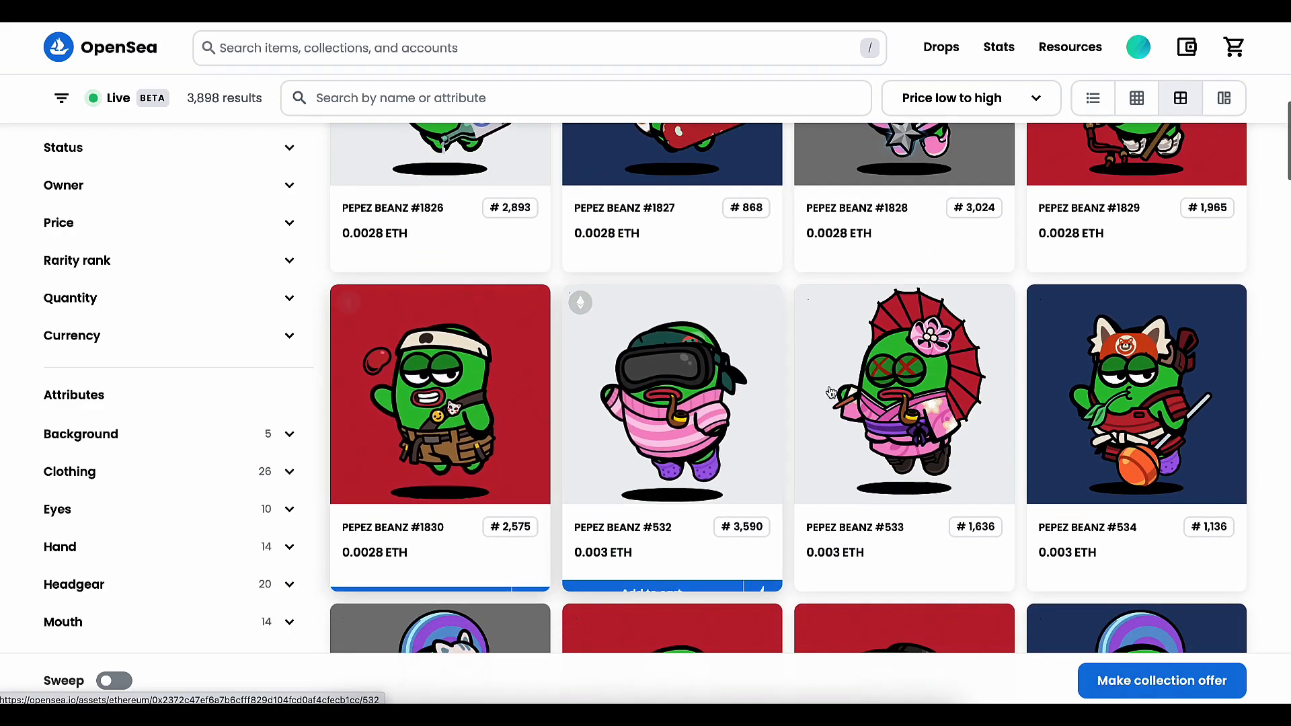
pyautogui.scroll(4, 590, 348)
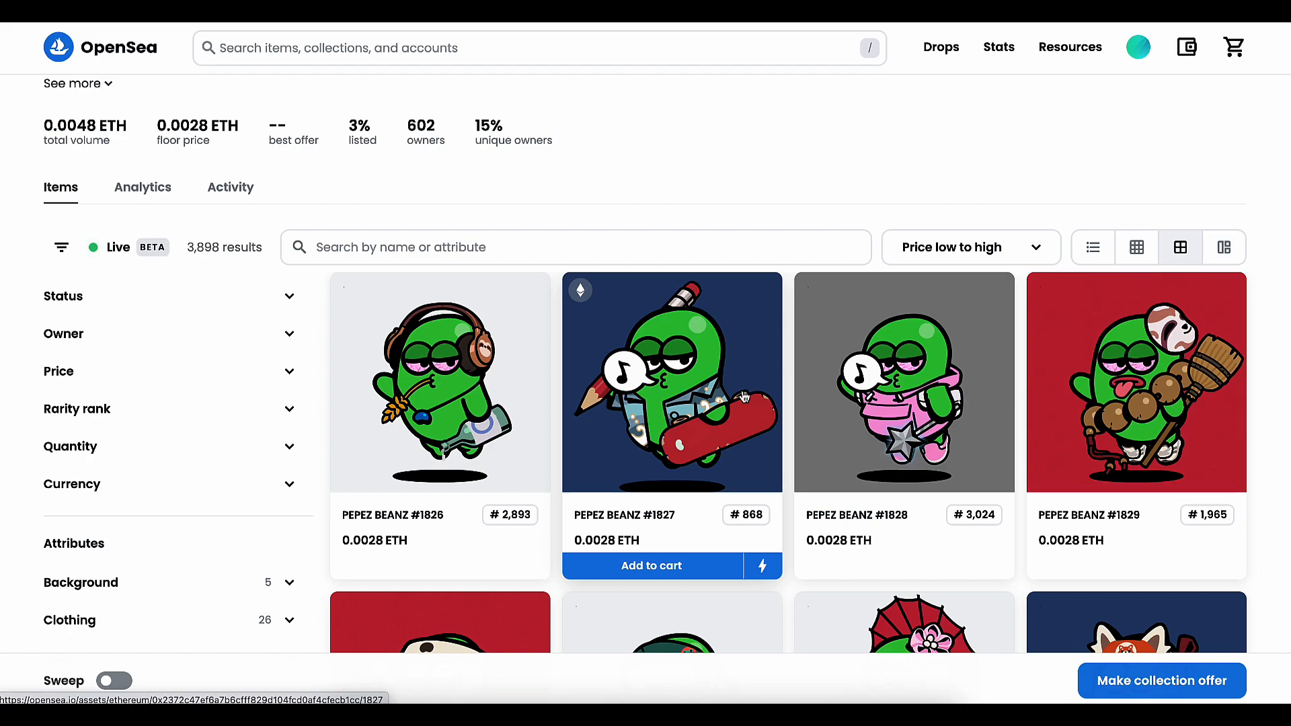
pyautogui.scroll(-3, 745, 398)
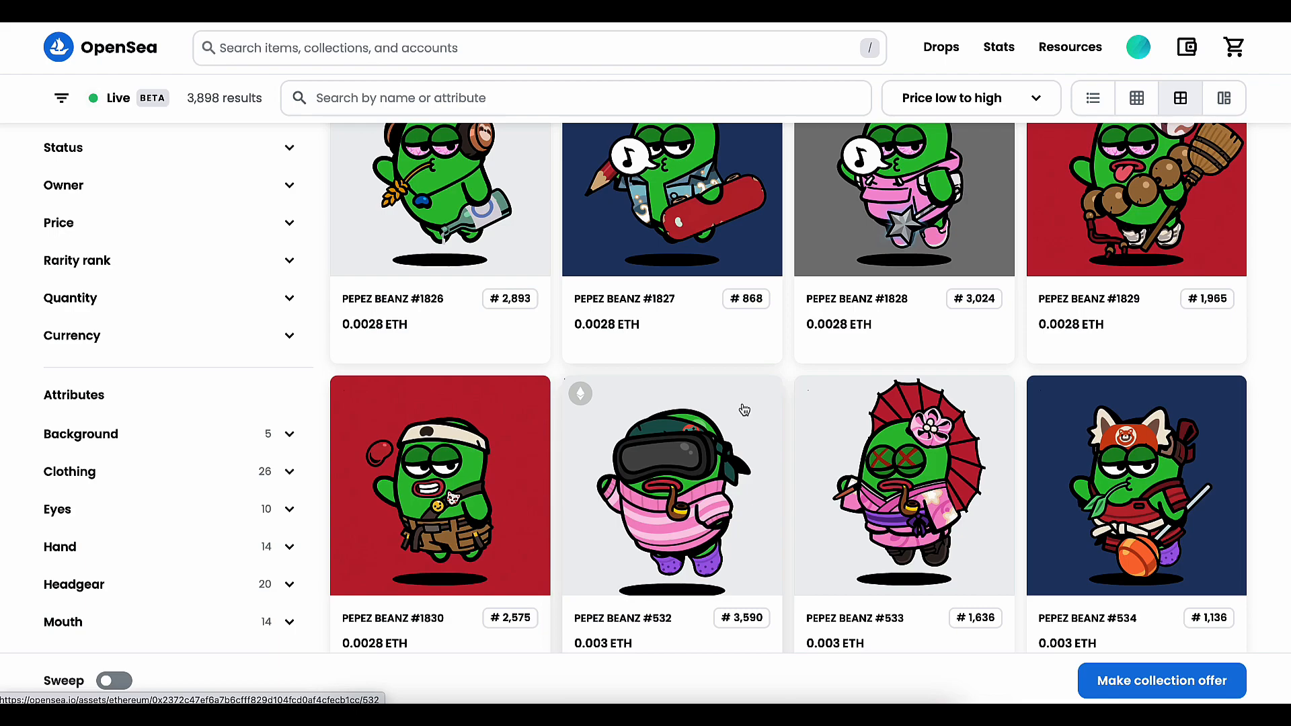
pyautogui.moveTo(409, 337)
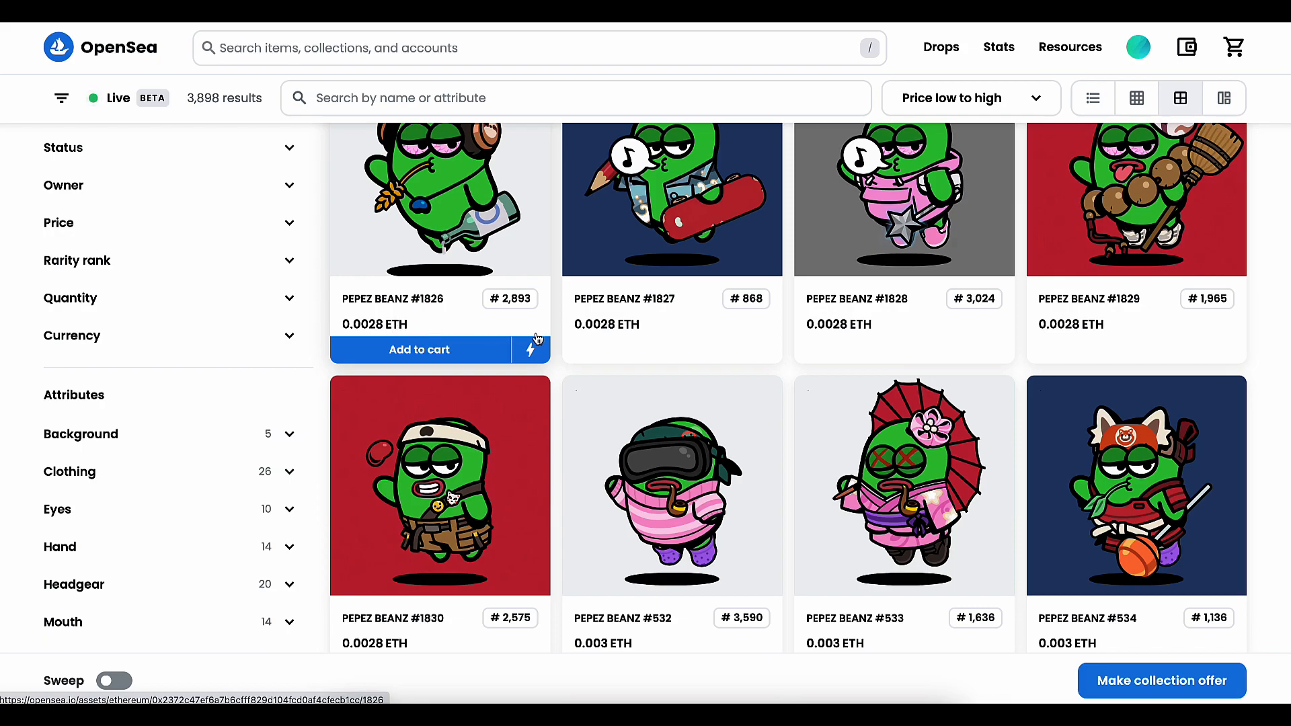
pyautogui.scroll(-1, 679, 367)
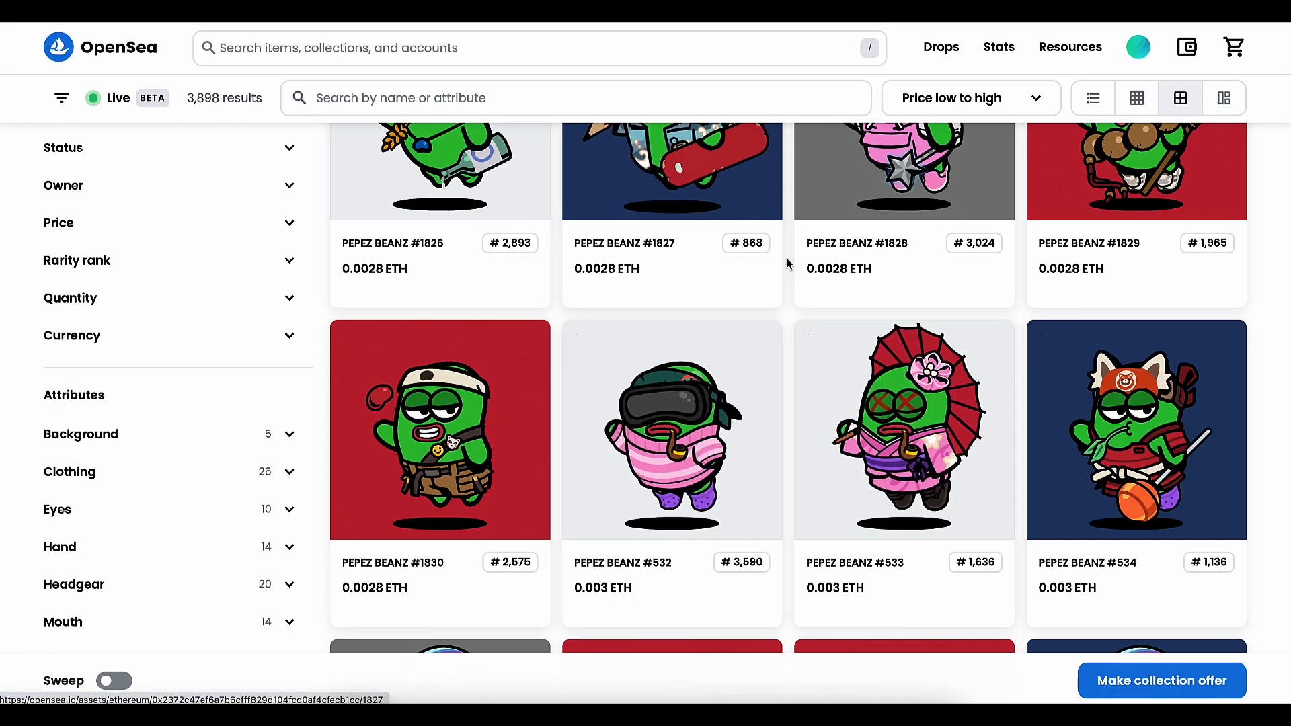
pyautogui.scroll(10, 978, 278)
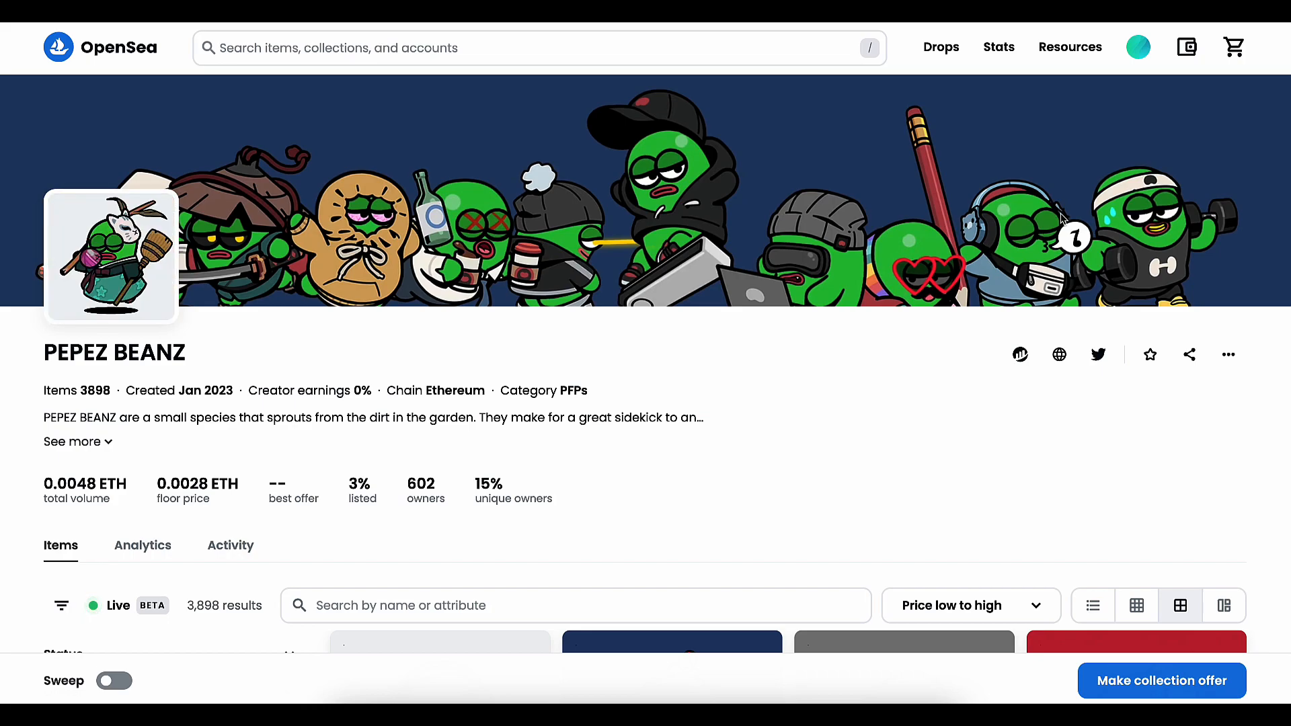
pyautogui.scroll(-2, 1063, 249)
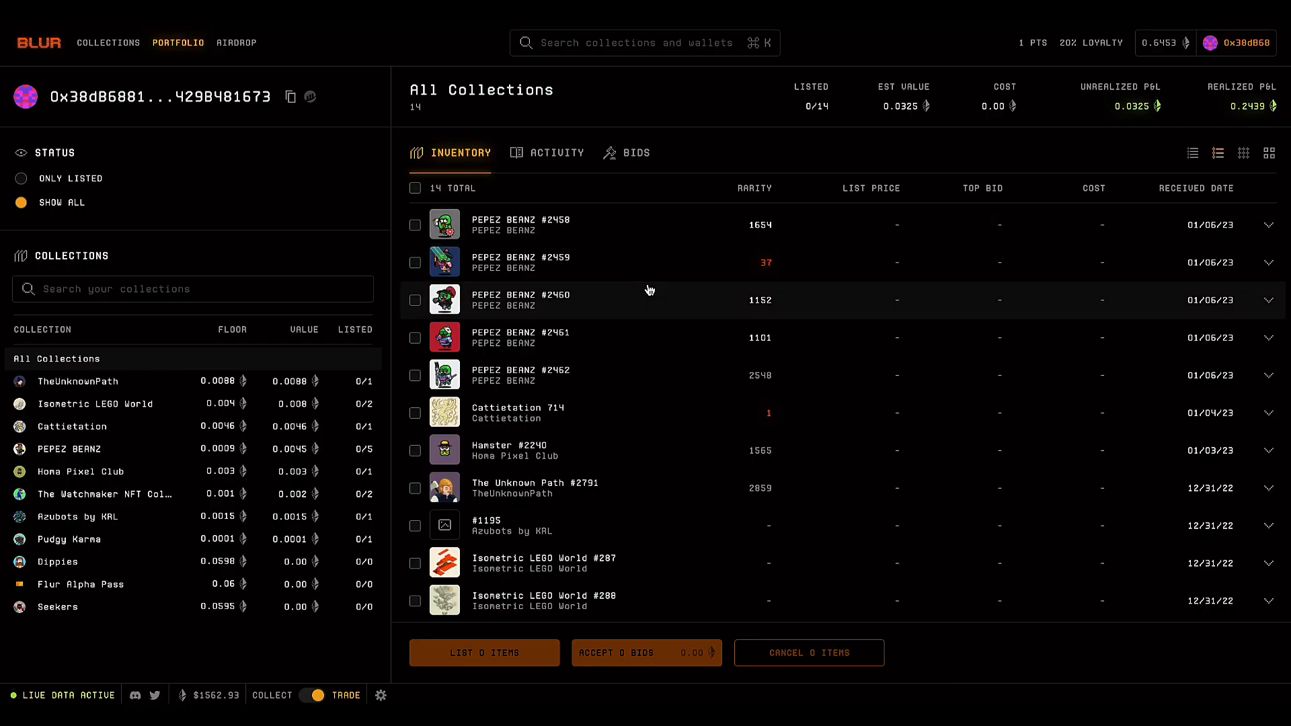
# - In Blur, open the PEPEZ BEANZ collection from item #2458 and examine its buy-now prices and the marketplaces they are listed on
pyautogui.click(521, 225)
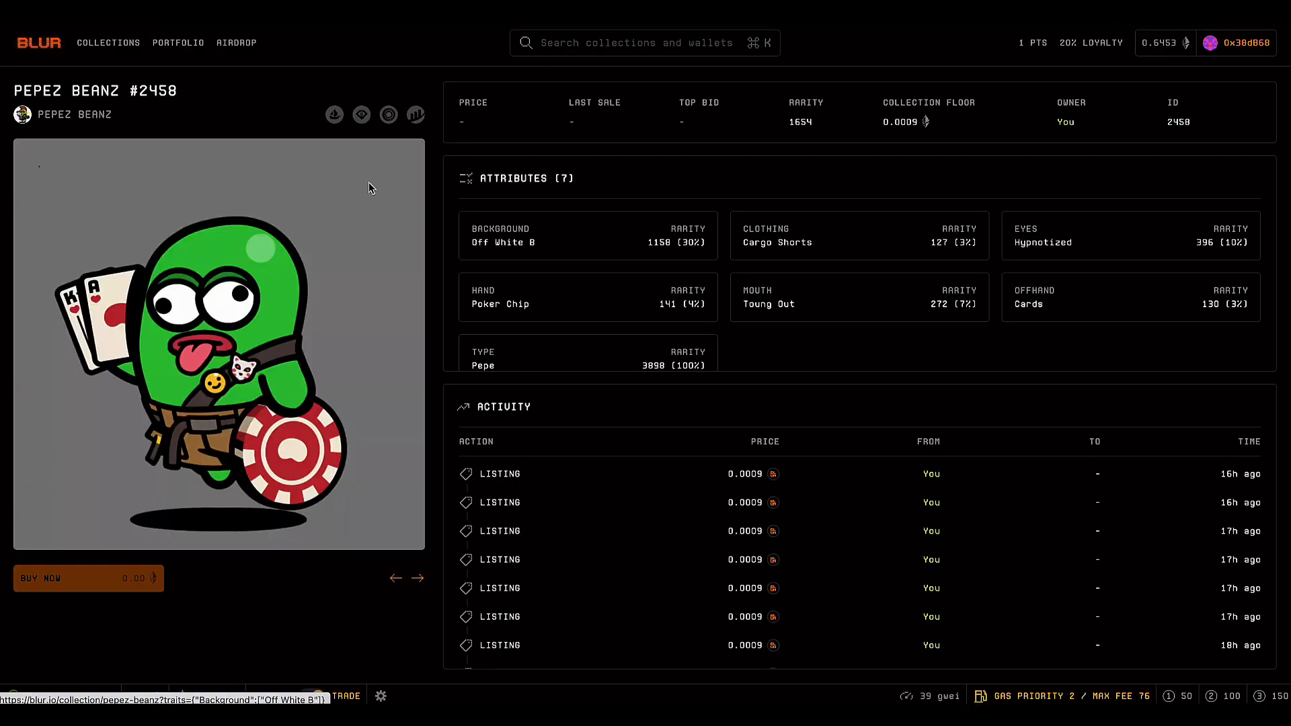
pyautogui.click(55, 118)
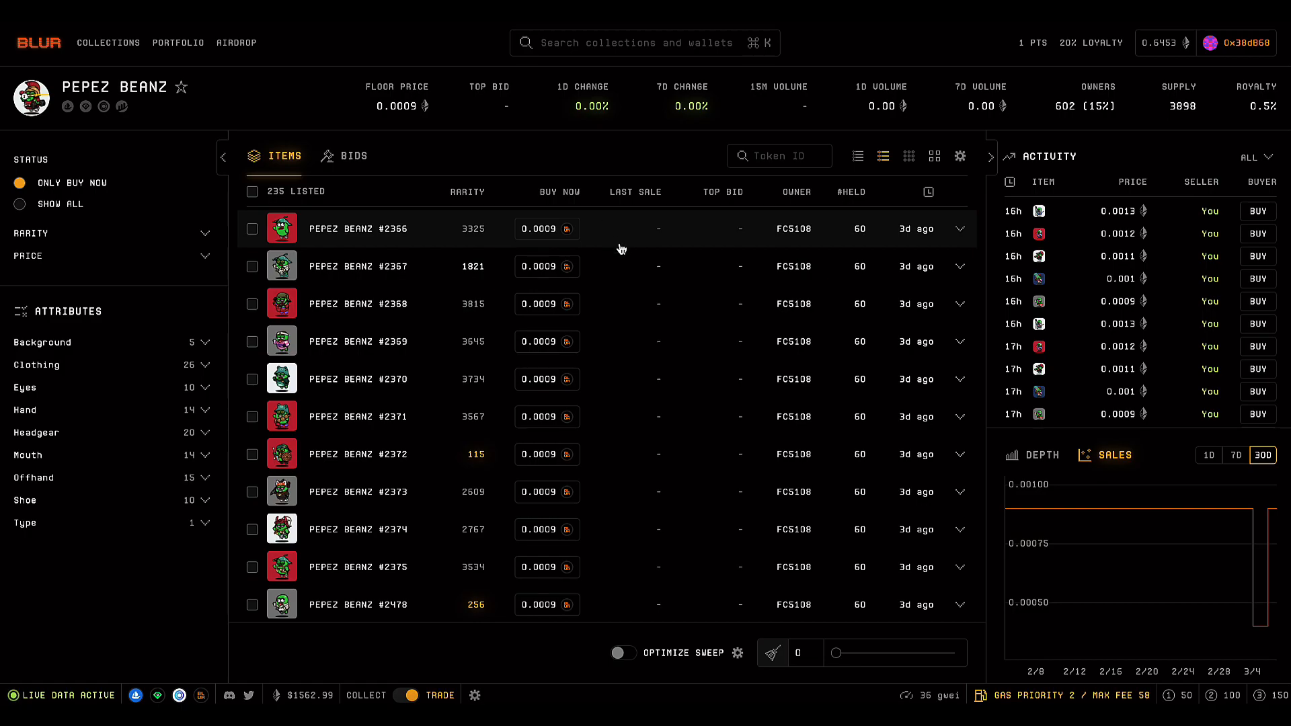
pyautogui.scroll(-10, 621, 249)
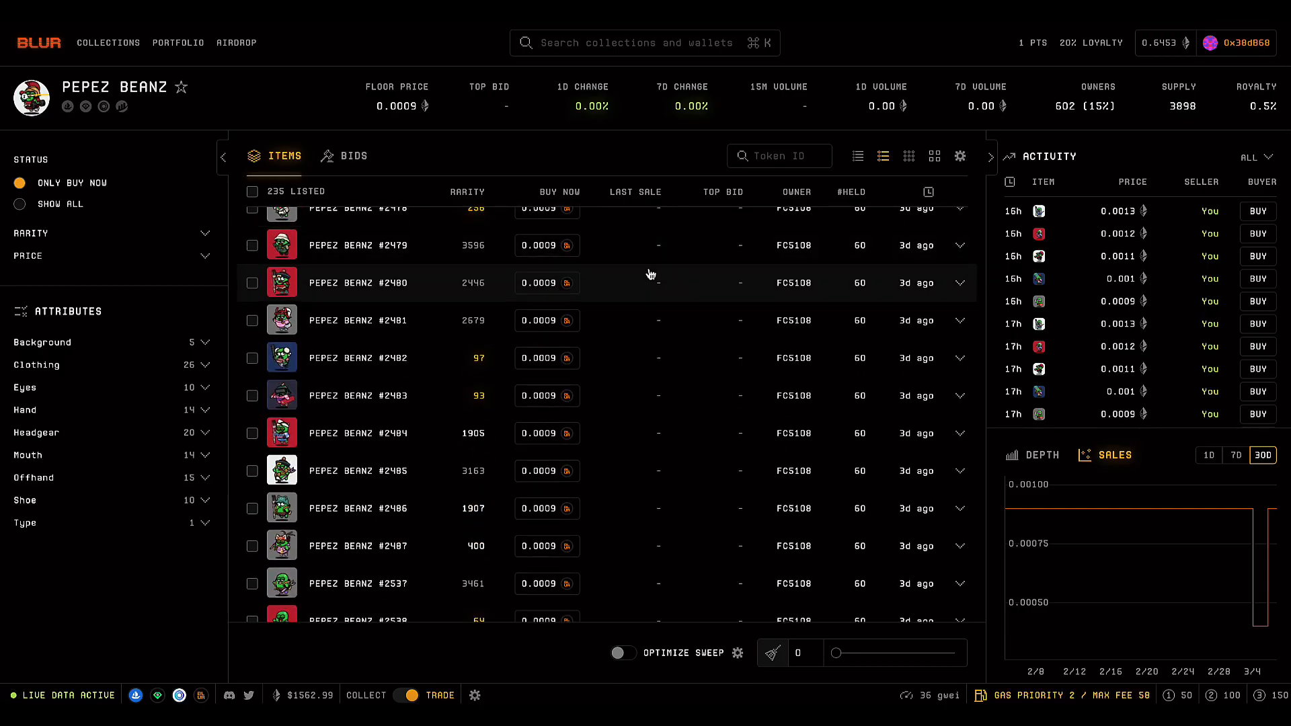
pyautogui.scroll(-15, 658, 281)
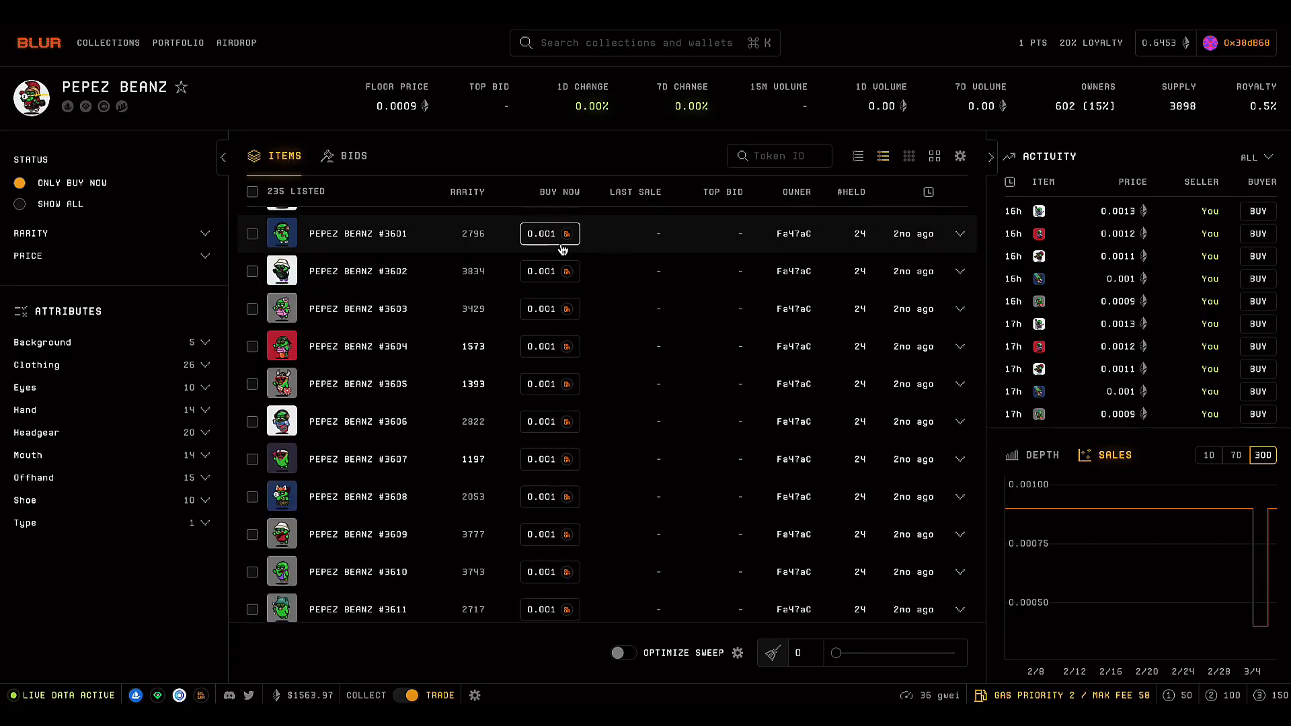
pyautogui.scroll(-5, 592, 289)
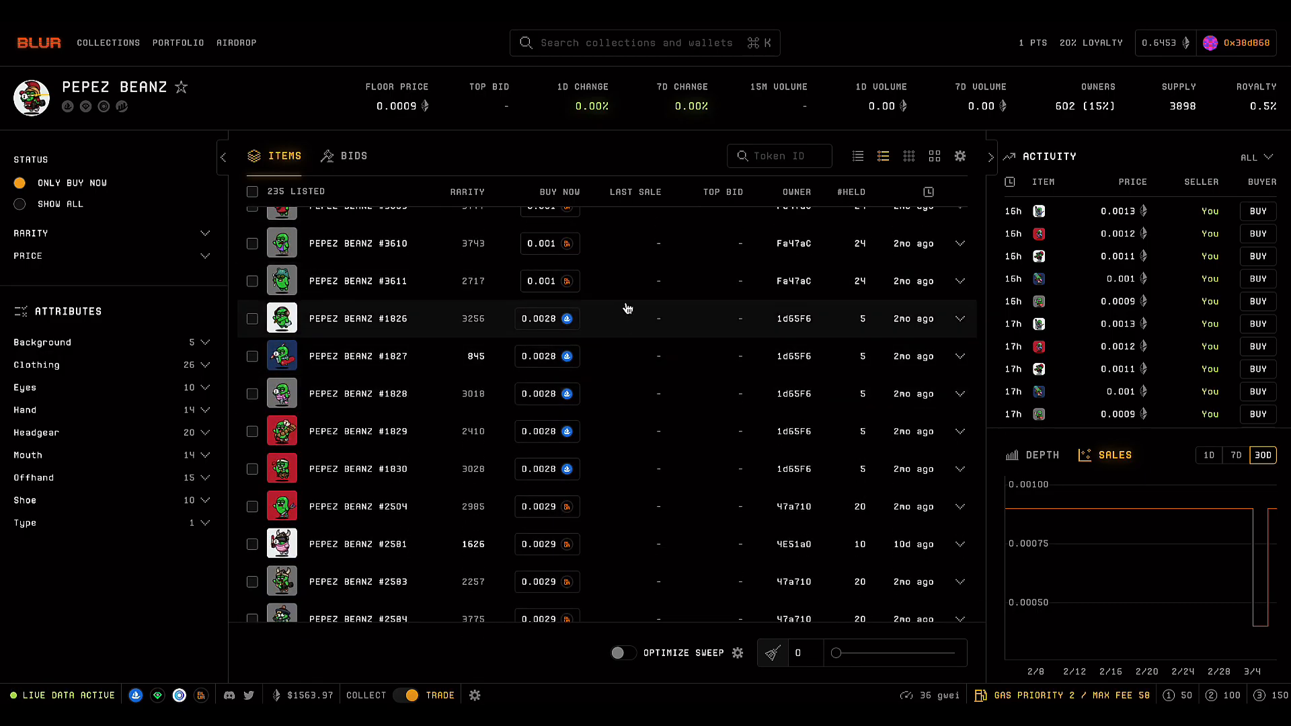
pyautogui.scroll(-5, 676, 336)
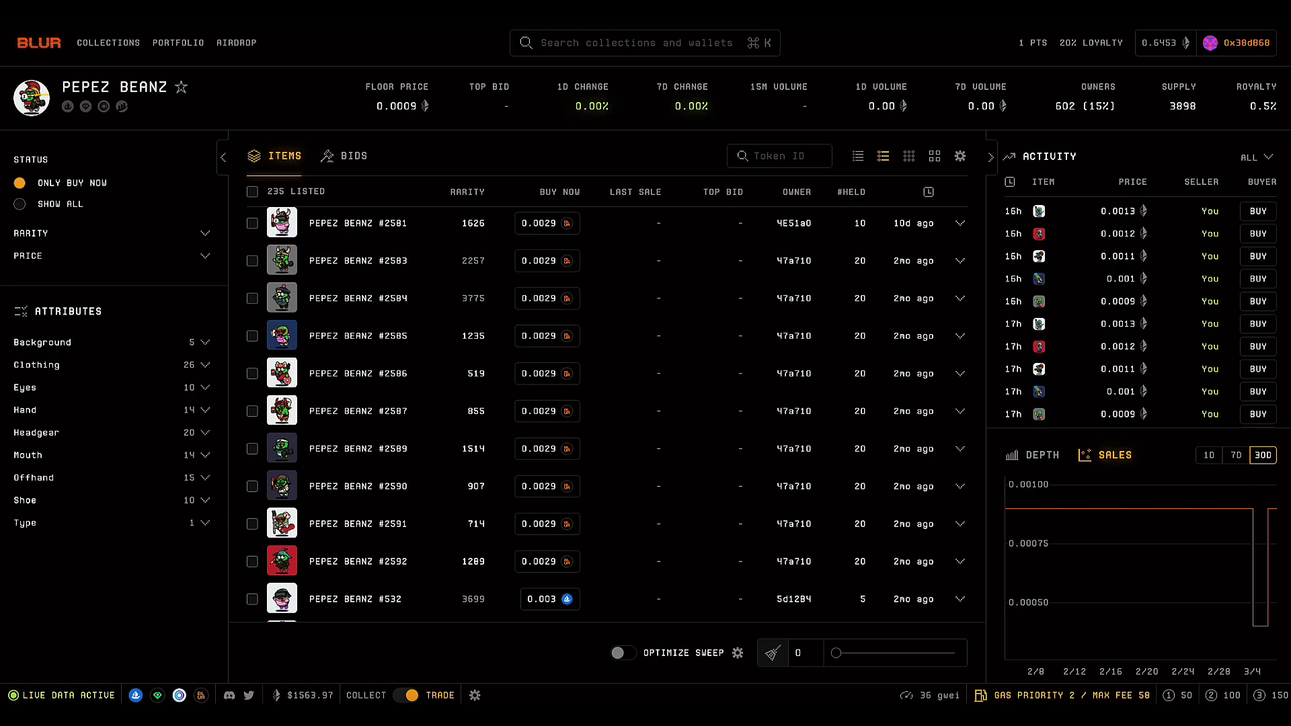
pyautogui.scroll(20, 837, 257)
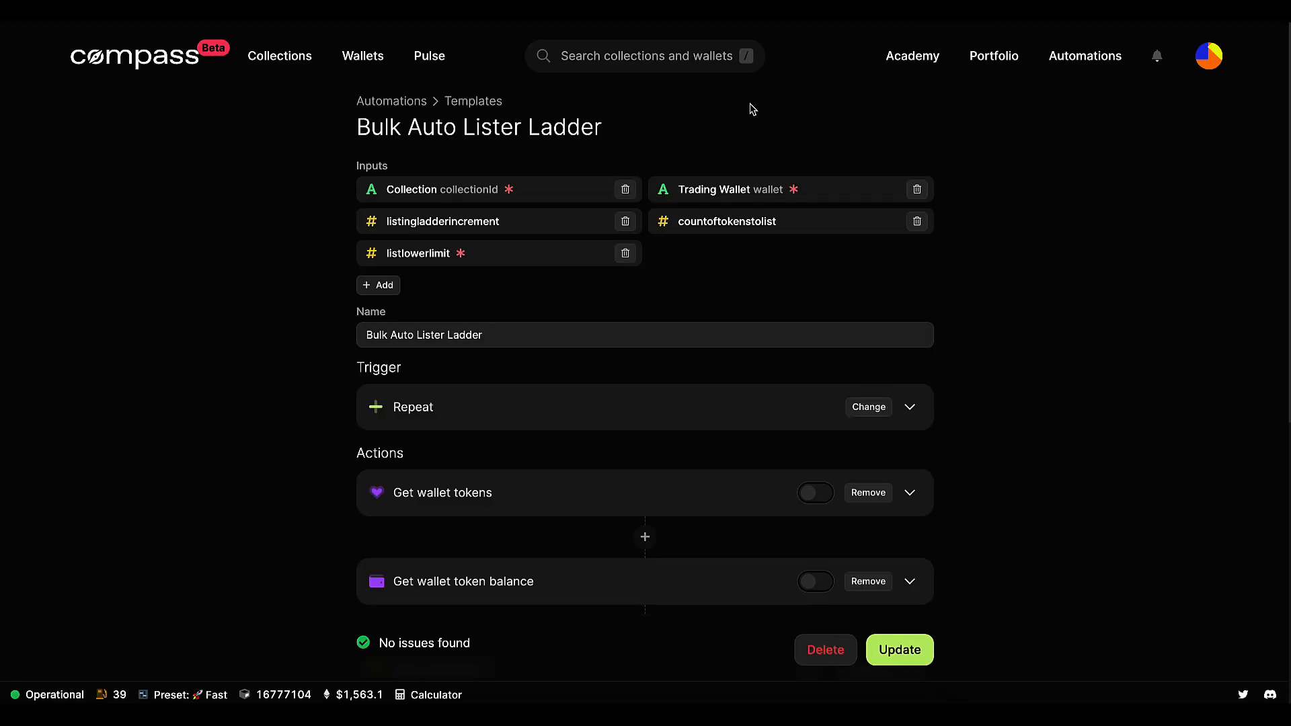
# - In Compass, start an automation from the Bulk Auto Lister Ladder template, named "Bulk lister Pepez Beanz" and enabled on creation
pyautogui.click(472, 101)
pyautogui.scroll(-5, 585, 298)
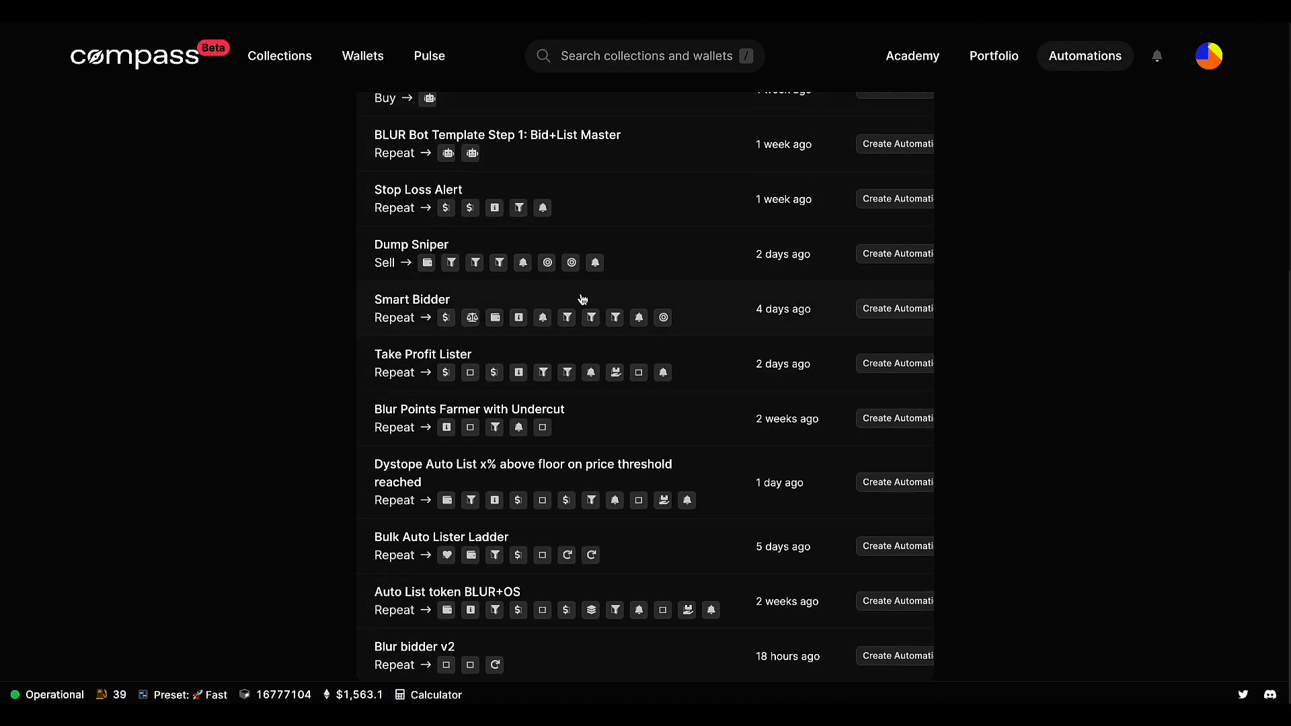
pyautogui.click(898, 546)
pyautogui.click(606, 218)
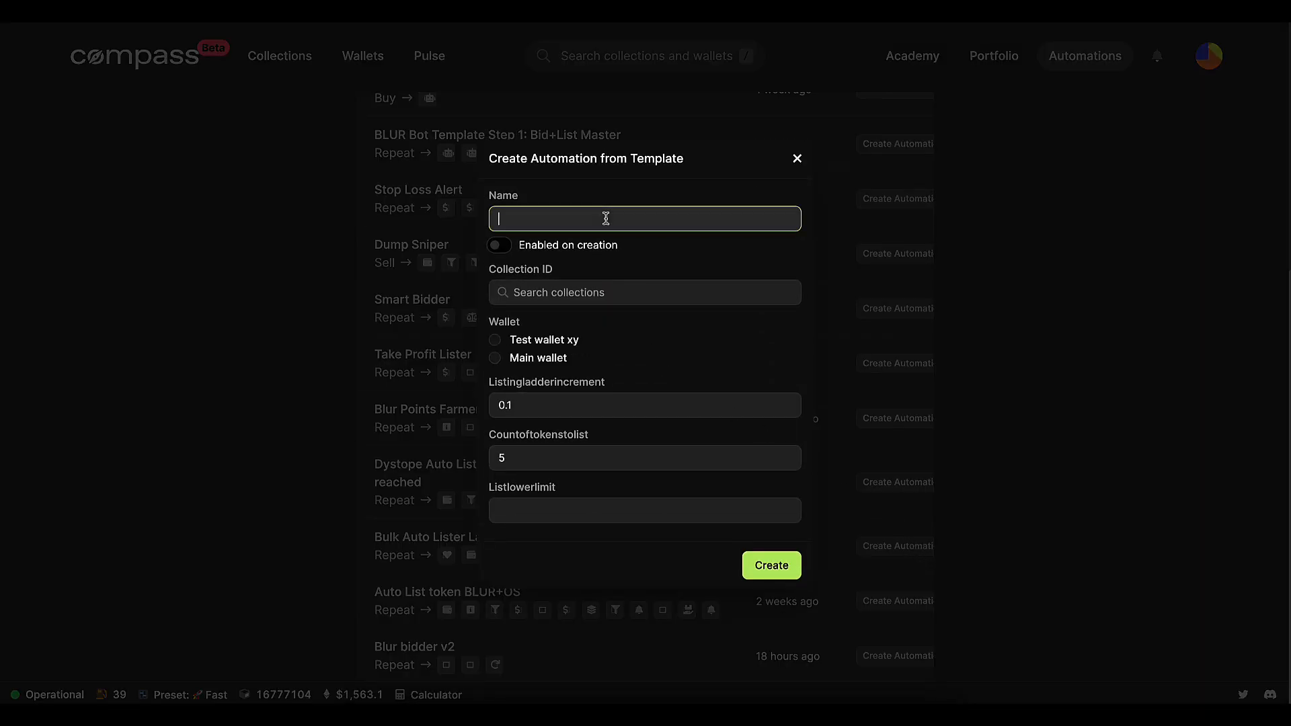
pyautogui.write('Bulk lister Pepez Beanz')
pyautogui.click(499, 245)
# - Assign the PEPEZ BEANZ collection and the Main wallet to the new automation
pyautogui.click(561, 292)
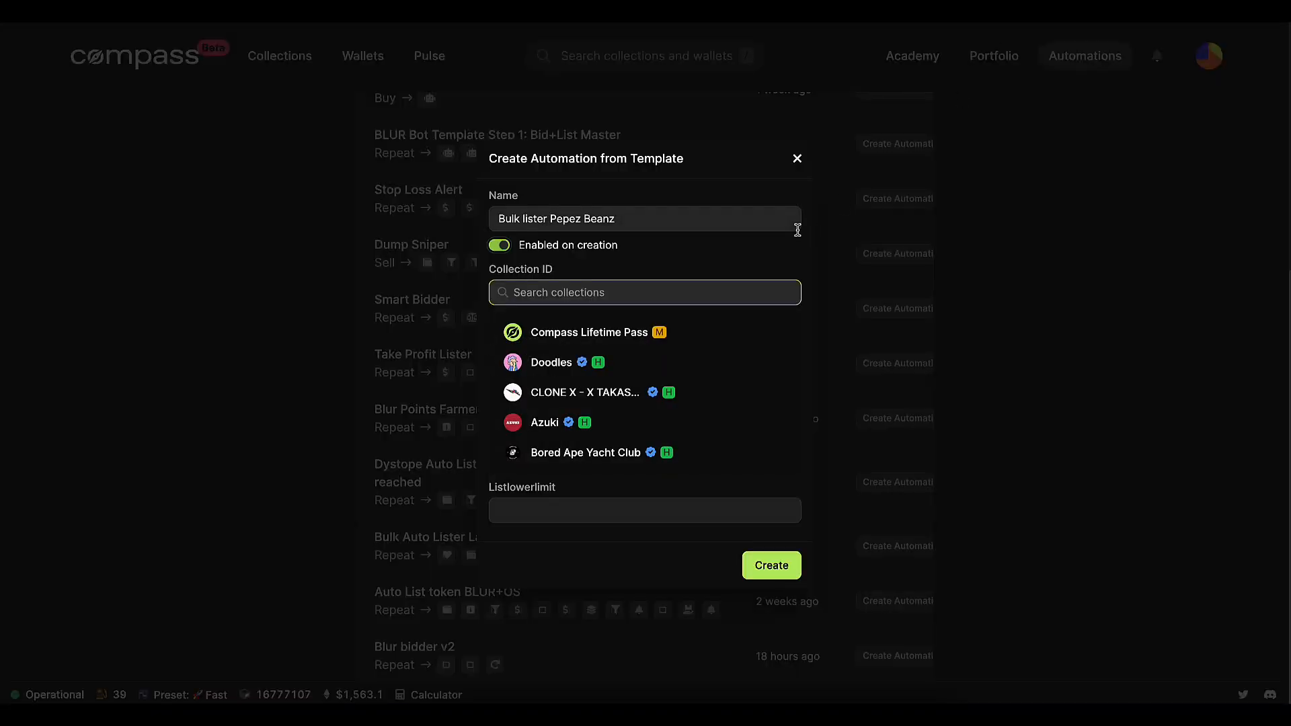
pyautogui.hotkey('ctrl', 'v')
pyautogui.click(562, 333)
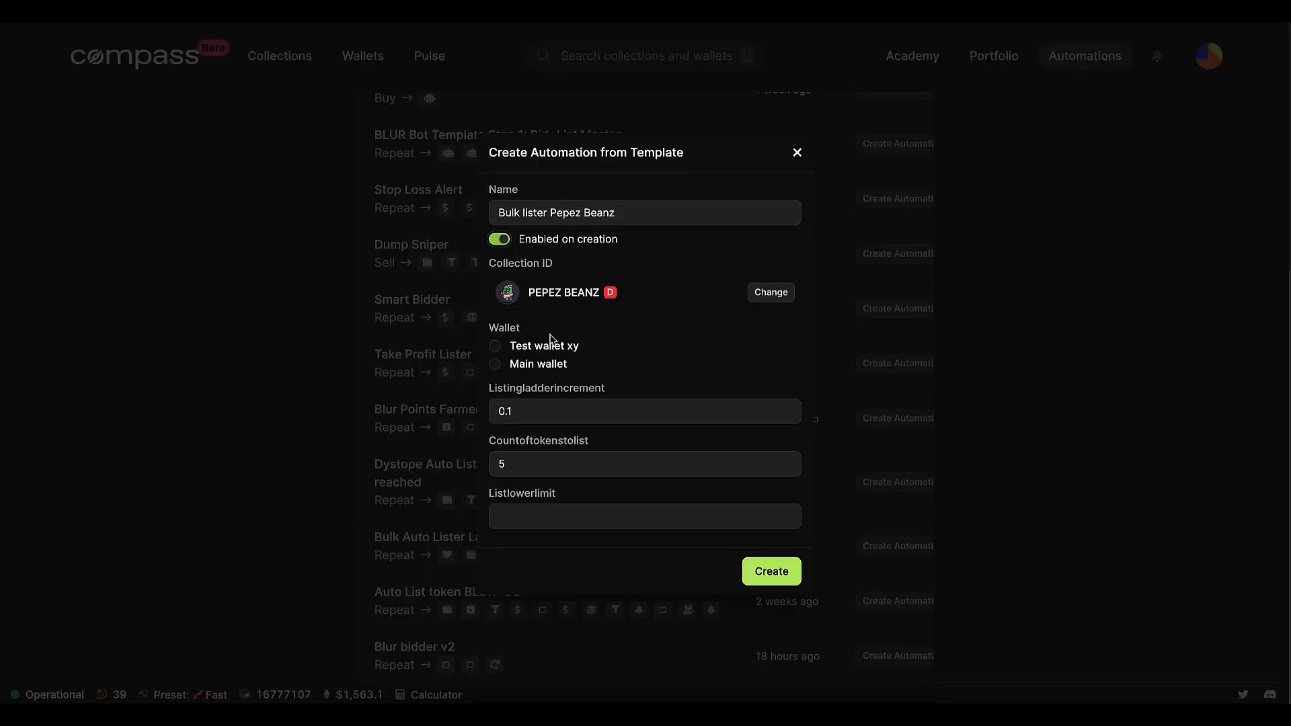
pyautogui.click(496, 366)
# - Set the list lower limit to 0.00001, keep the ladder increment at 0.1 and the token count at 5, and create the automation
pyautogui.click(574, 417)
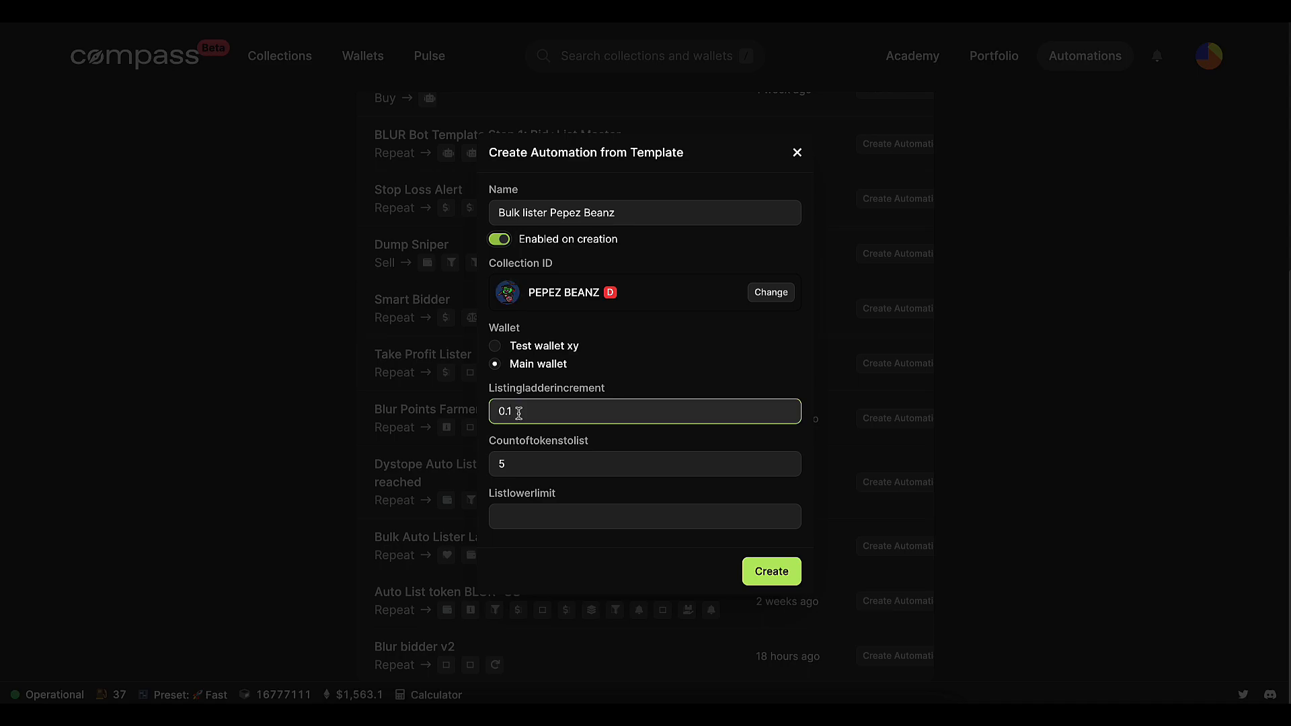
pyautogui.click(520, 464)
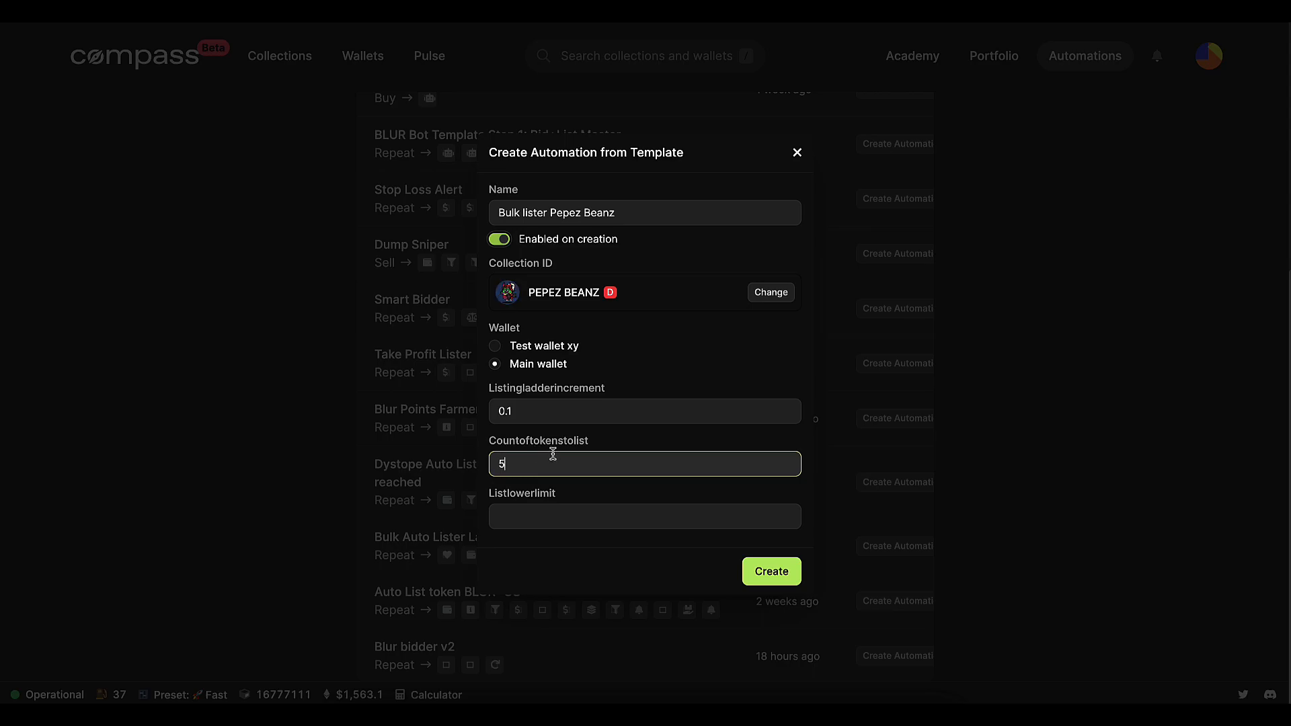
pyautogui.click(527, 514)
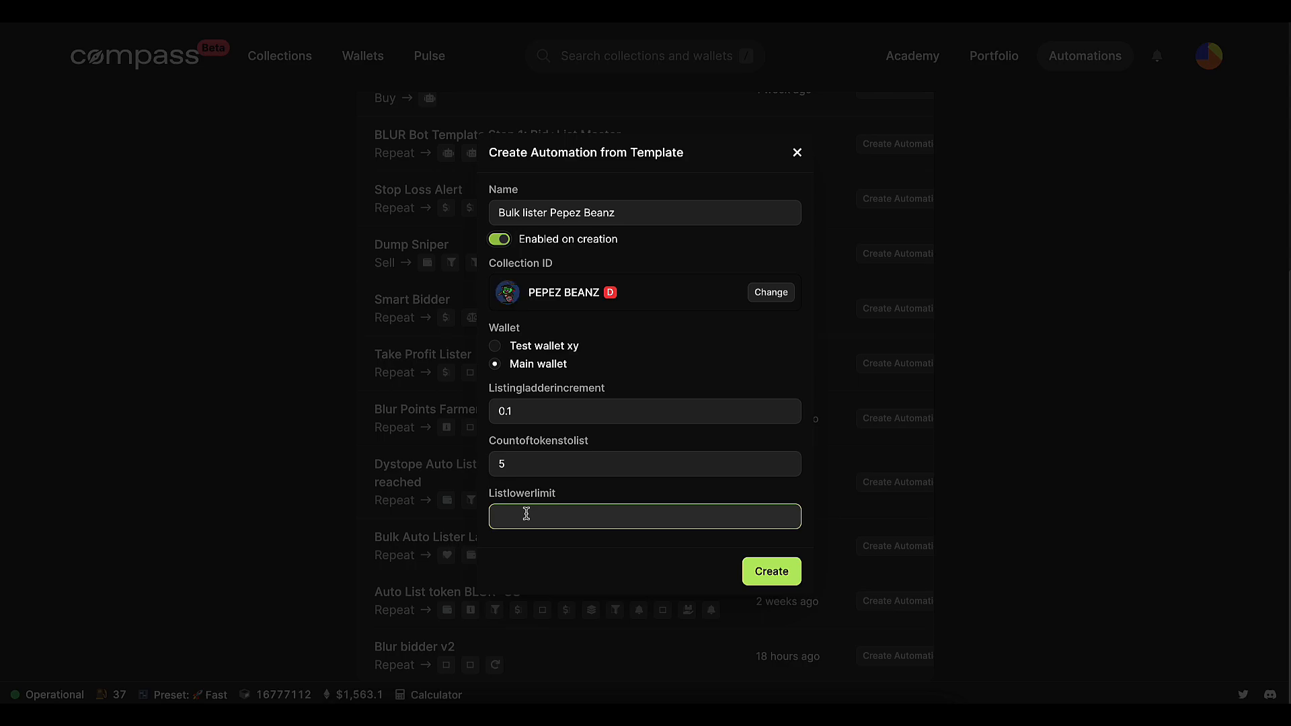
pyautogui.write('0.00001')
pyautogui.moveTo(496, 526); pyautogui.dragTo(590, 522)
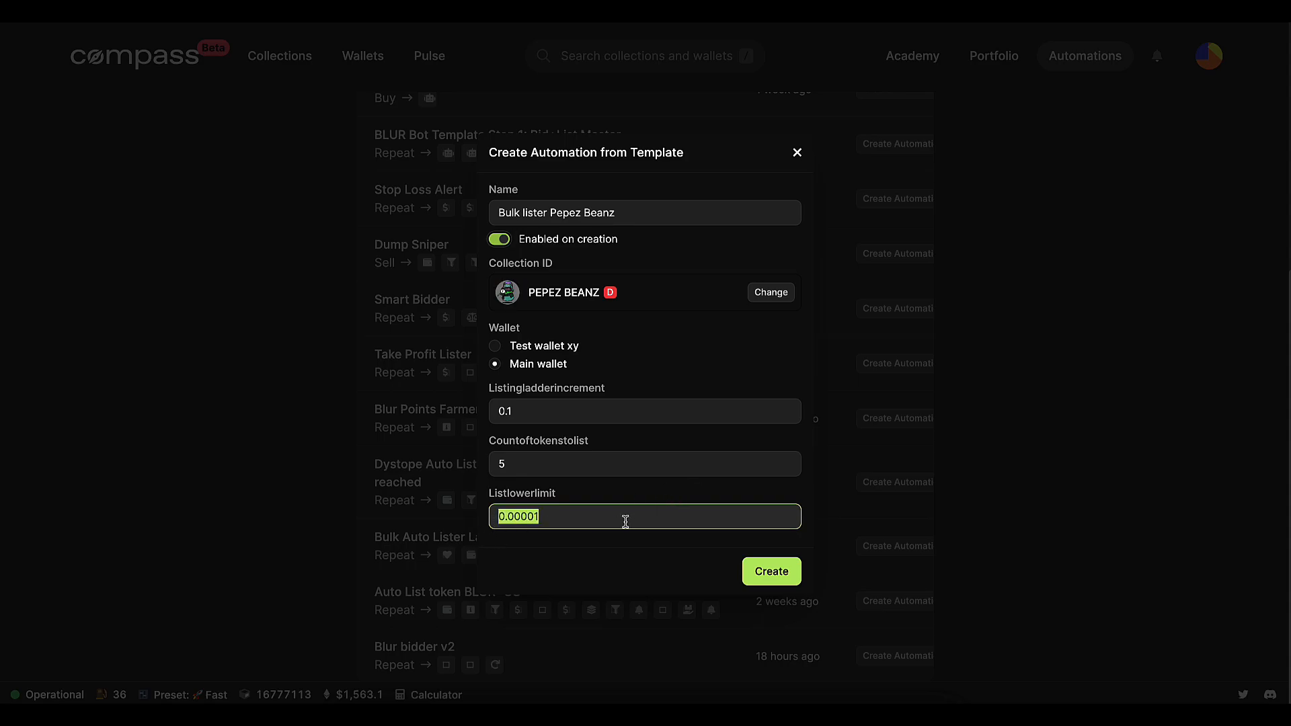
pyautogui.click(782, 571)
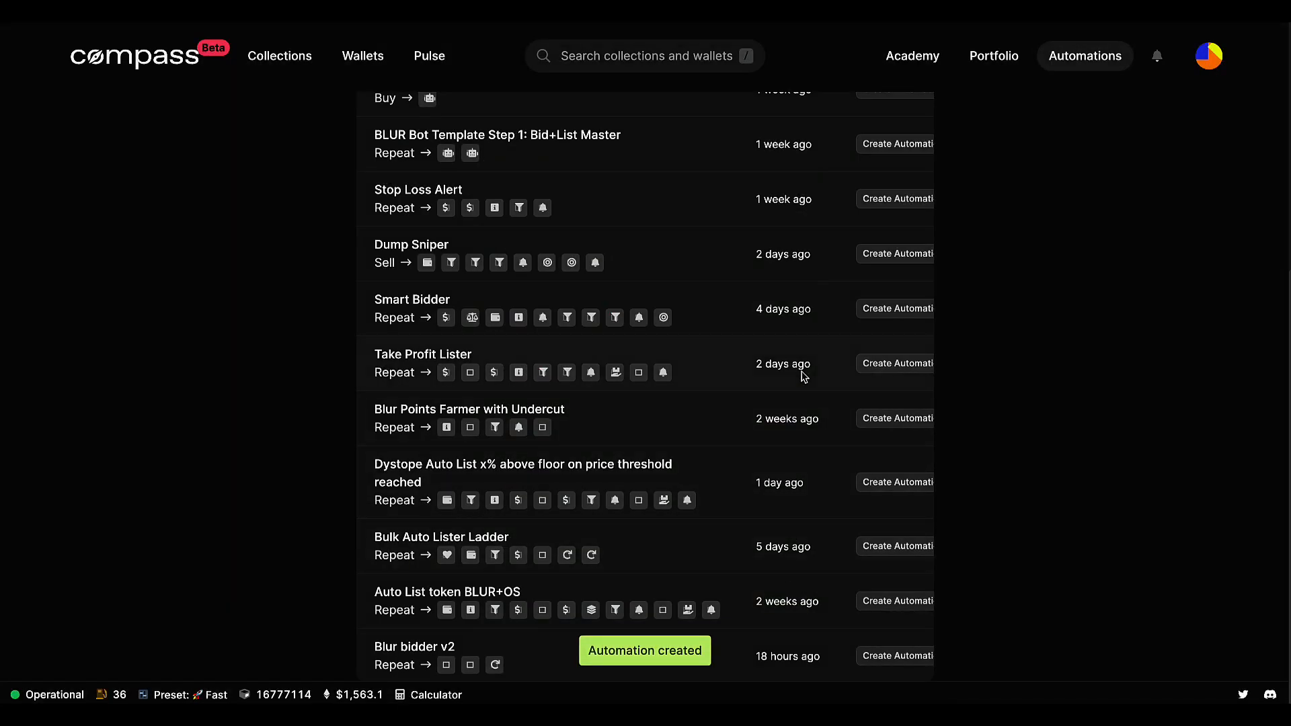
# - Open the Bulk lister Pepez Beanz automation from the automations list and show its run history
pyautogui.scroll(10, 673, 323)
pyautogui.click(395, 159)
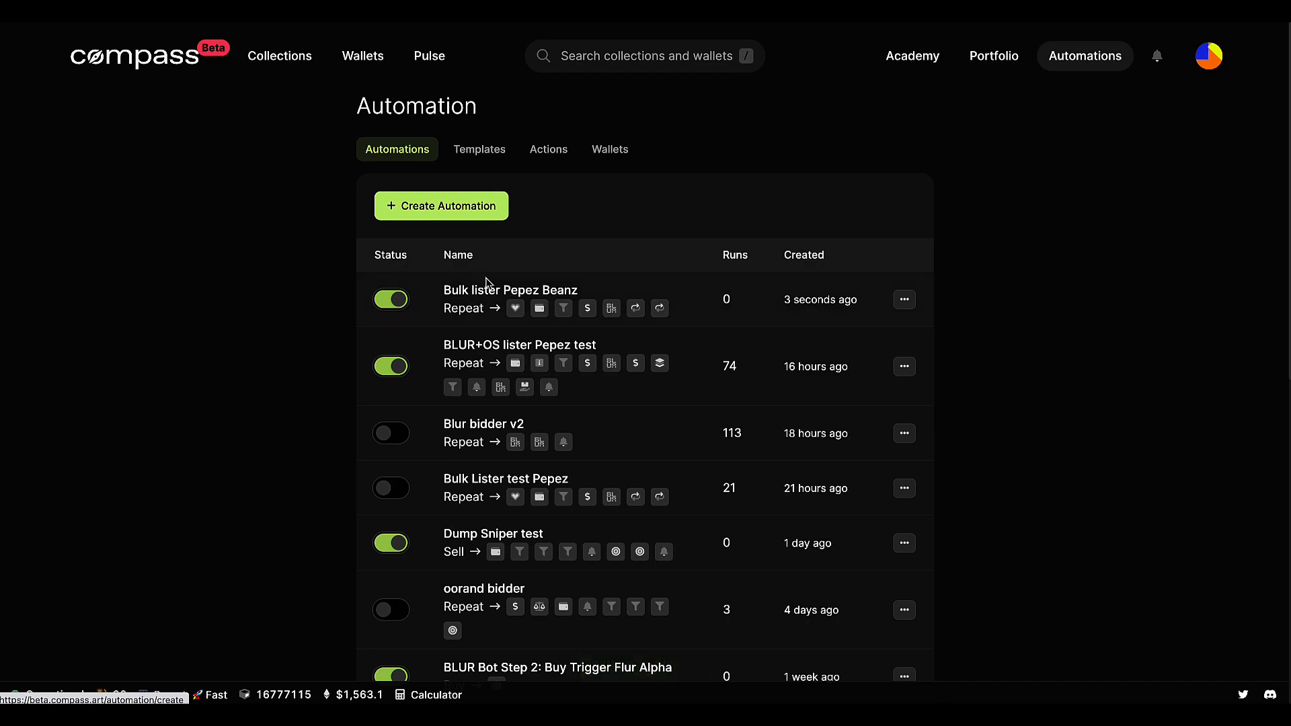
pyautogui.click(494, 293)
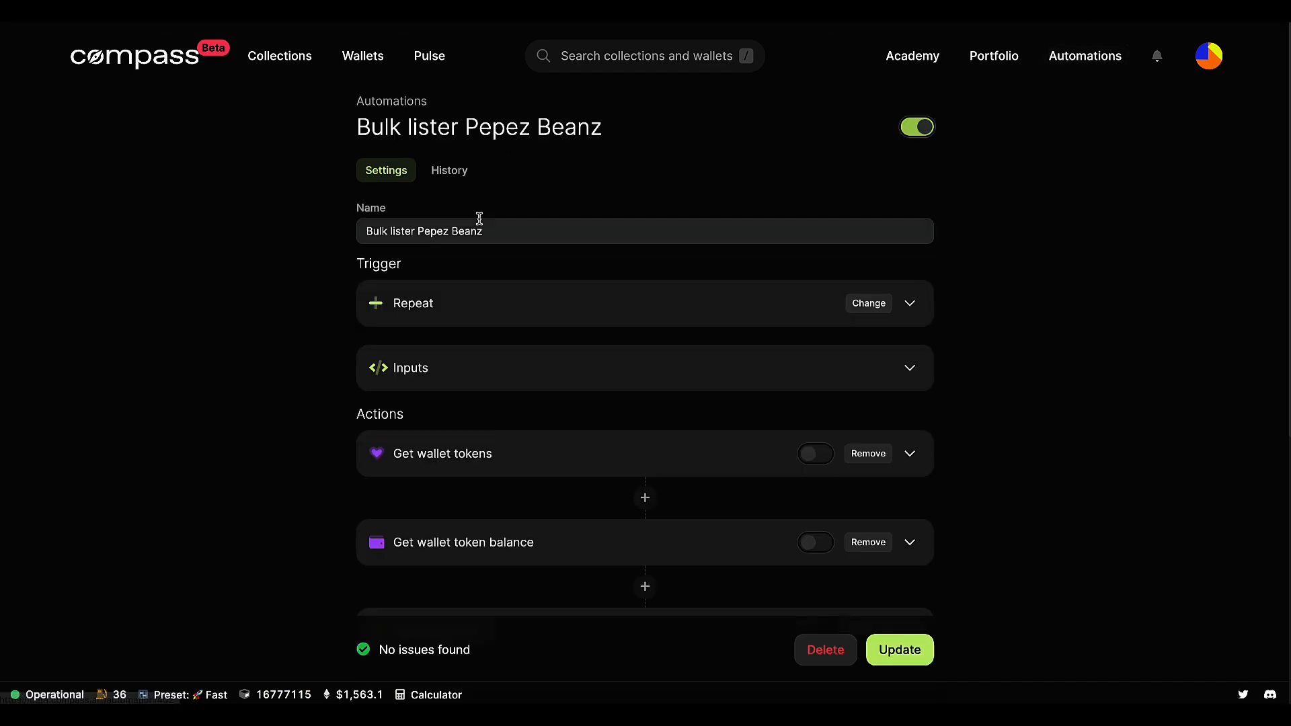
pyautogui.click(452, 173)
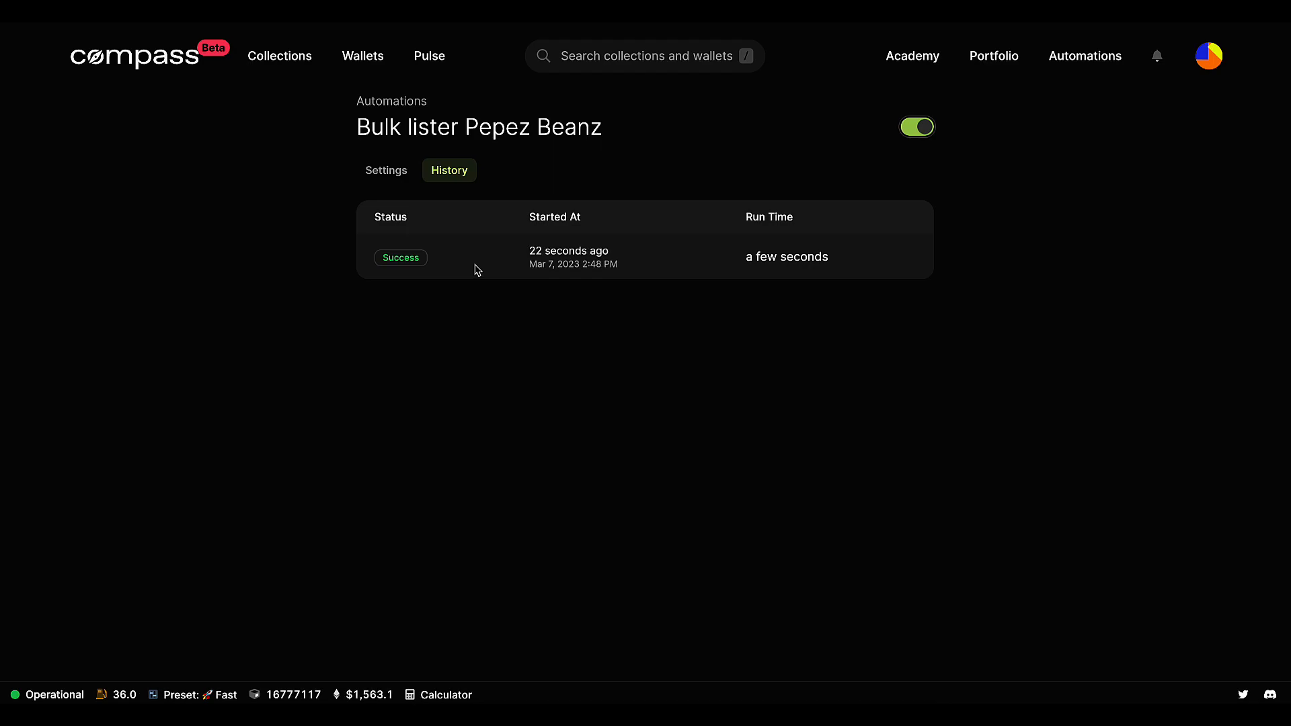
# - Open the automation's first run and review the traces of its executed actions
pyautogui.click(477, 269)
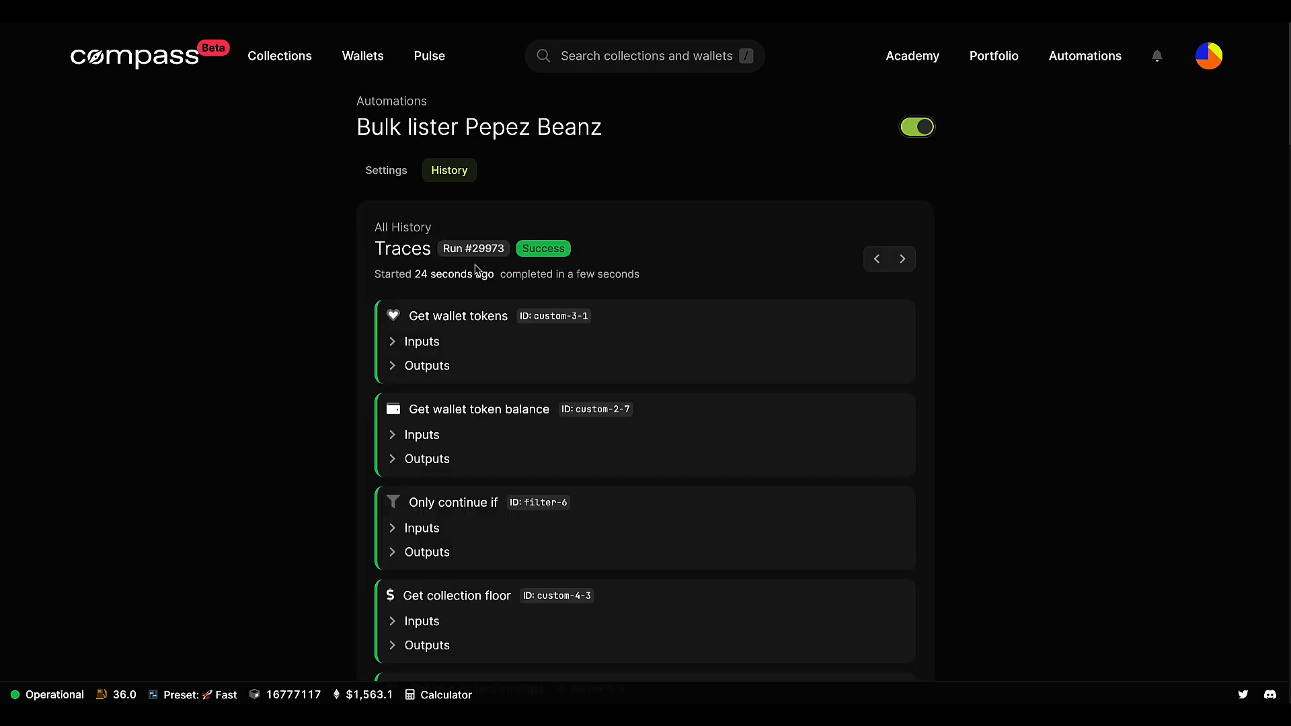
pyautogui.scroll(-6, 567, 387)
pyautogui.scroll(-1, 566, 382)
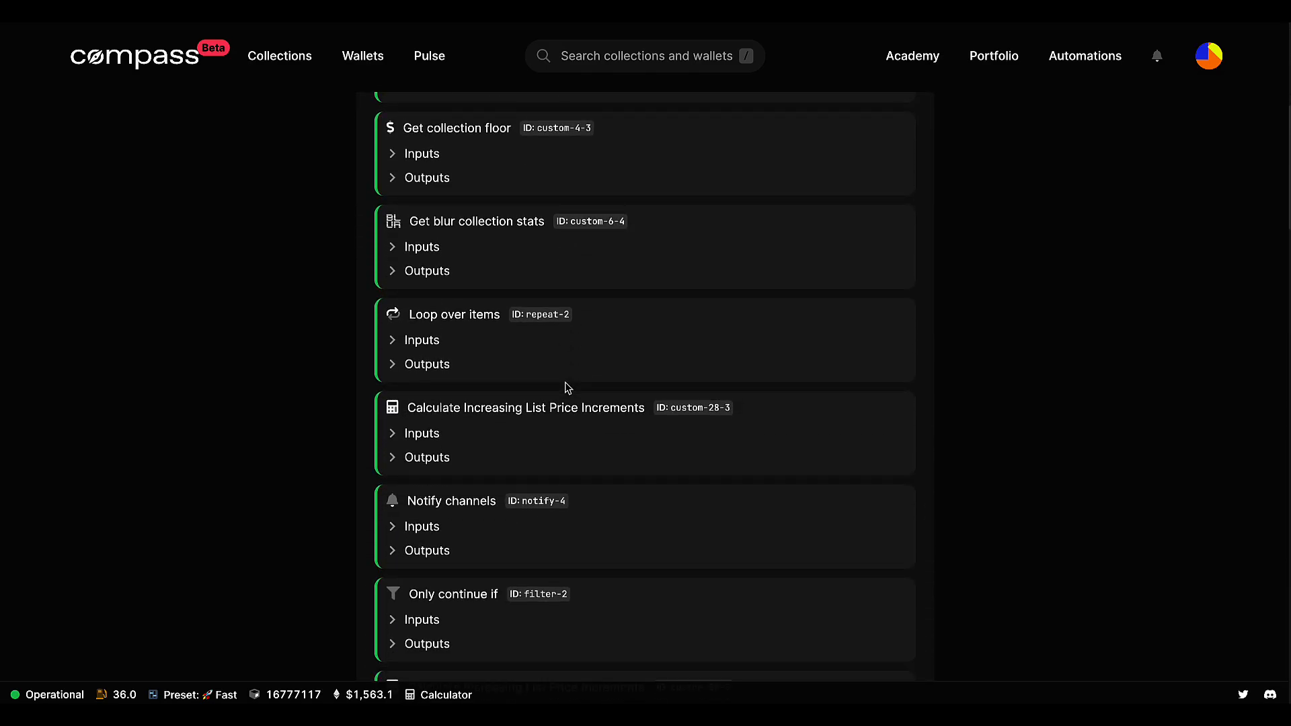
pyautogui.scroll(-2, 606, 586)
pyautogui.scroll(-12, 607, 586)
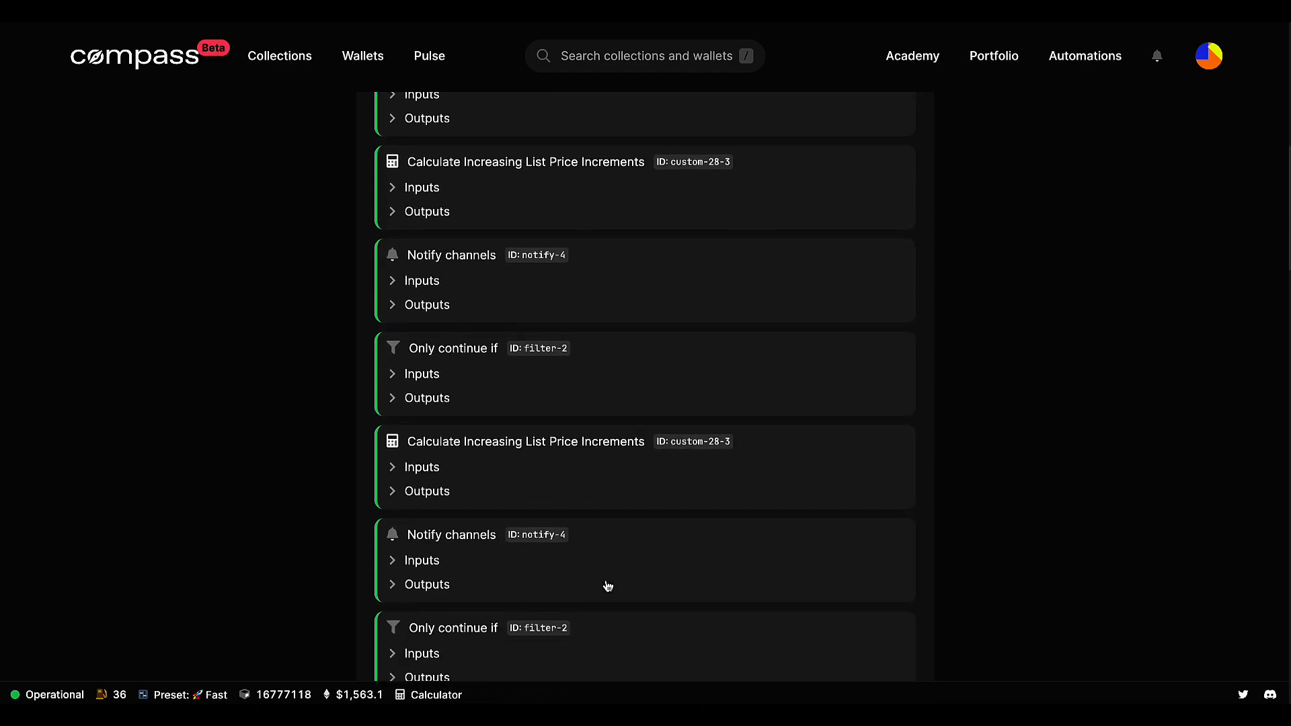
# - Finish reviewing the run's traces, and check the simulated Blur list prices in the Bulk Lister simulation messages in Telegram
pyautogui.scroll(-5, 585, 233)
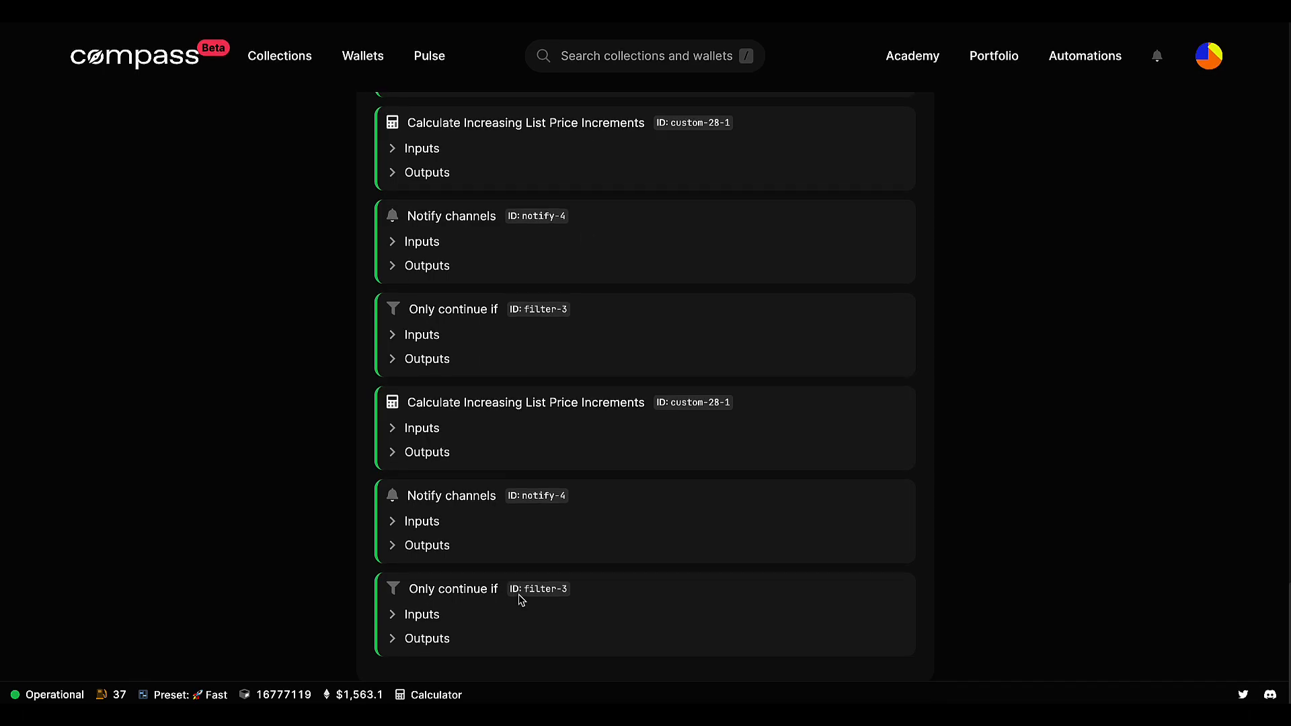
pyautogui.scroll(-1, 597, 625)
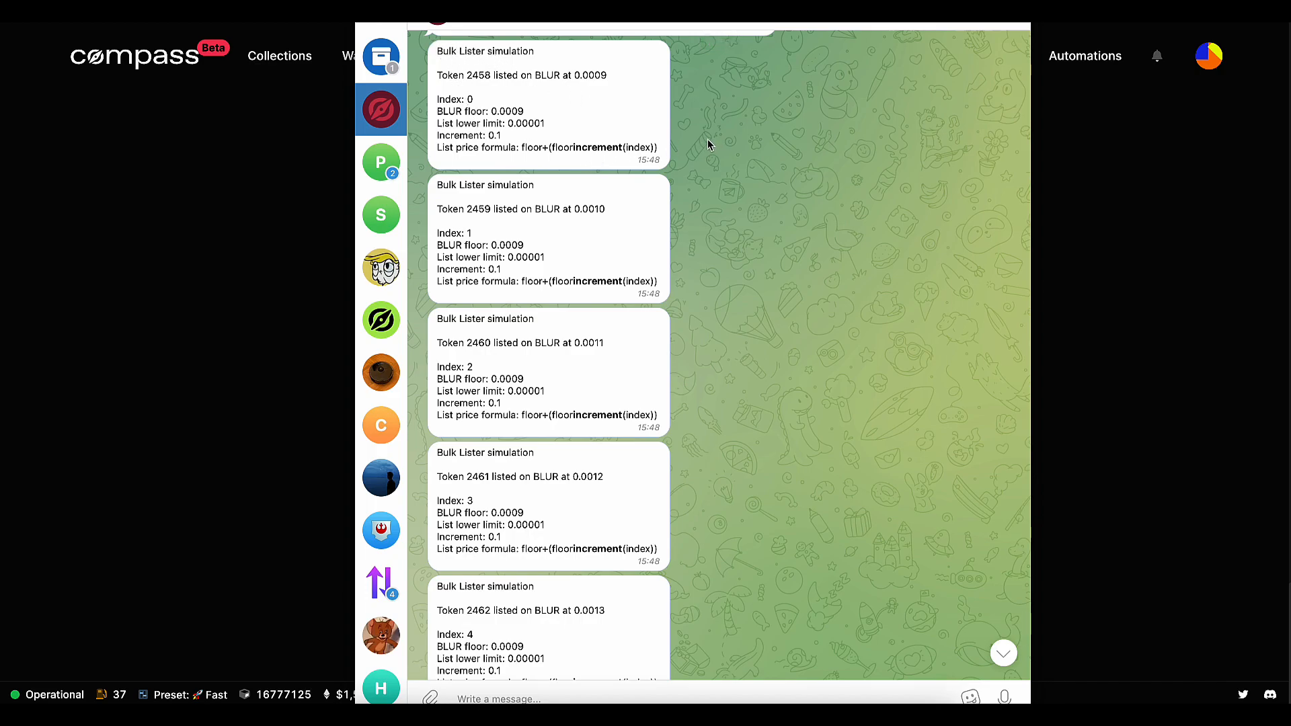
pyautogui.doubleClick(478, 76)
pyautogui.doubleClick(590, 76)
pyautogui.moveTo(576, 210); pyautogui.dragTo(617, 209)
pyautogui.click(596, 211)
pyautogui.moveTo(575, 345); pyautogui.dragTo(622, 341)
pyautogui.scroll(-2, 602, 343)
pyautogui.scroll(-5, 588, 451)
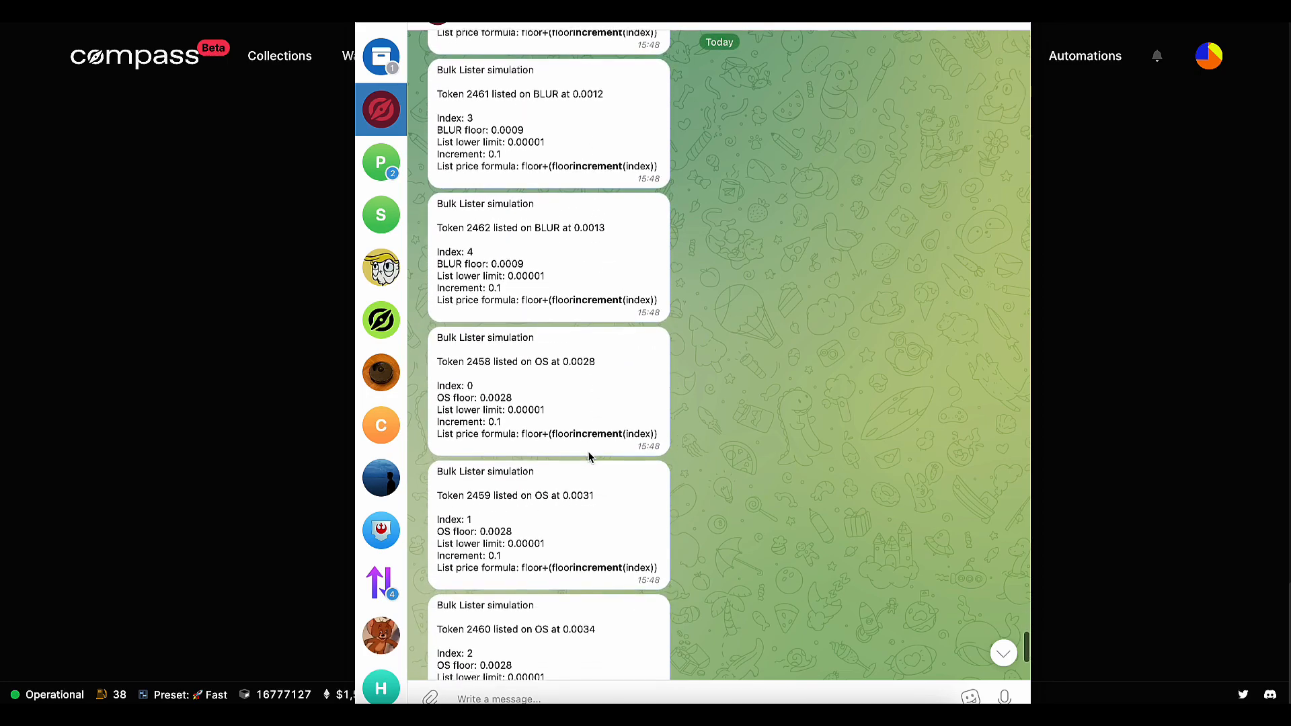
# - Review the OS simulation messages, comparing token 2458's list price with its OS floor and examining the remaining tokens' prices
pyautogui.scroll(7, 548, 216)
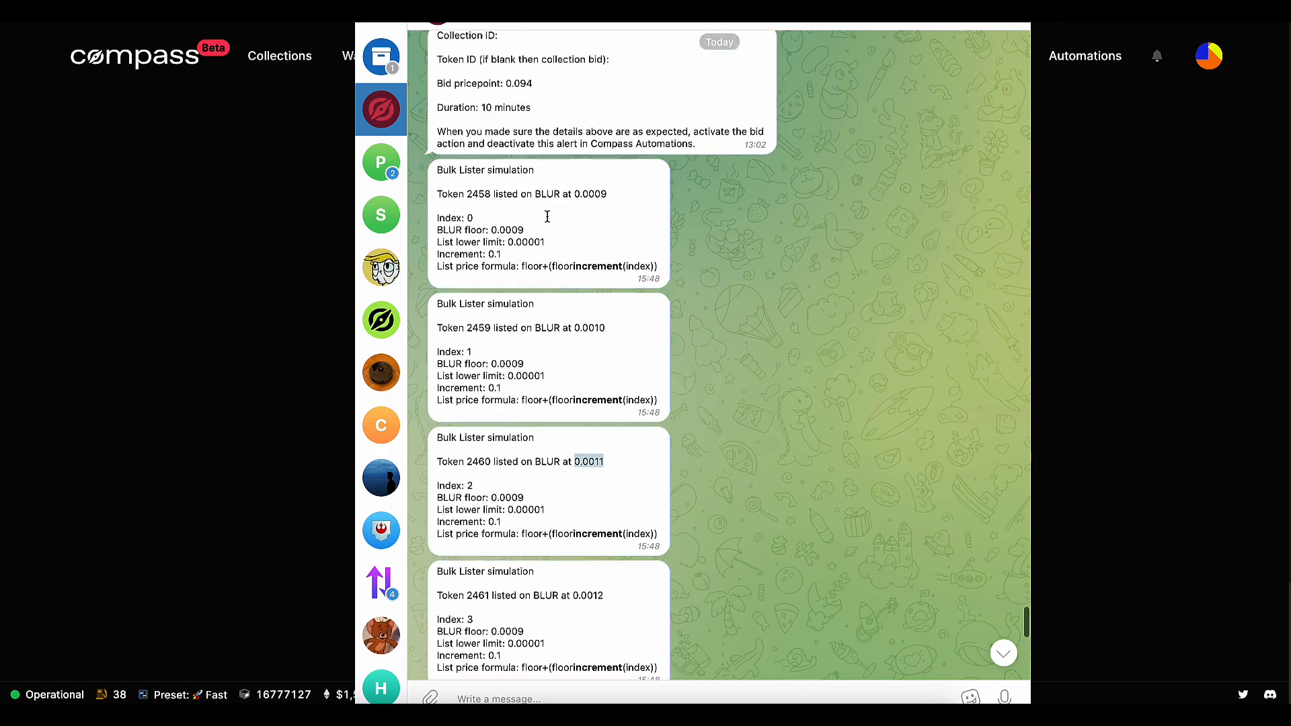
pyautogui.scroll(-5, 526, 511)
pyautogui.scroll(-3, 526, 511)
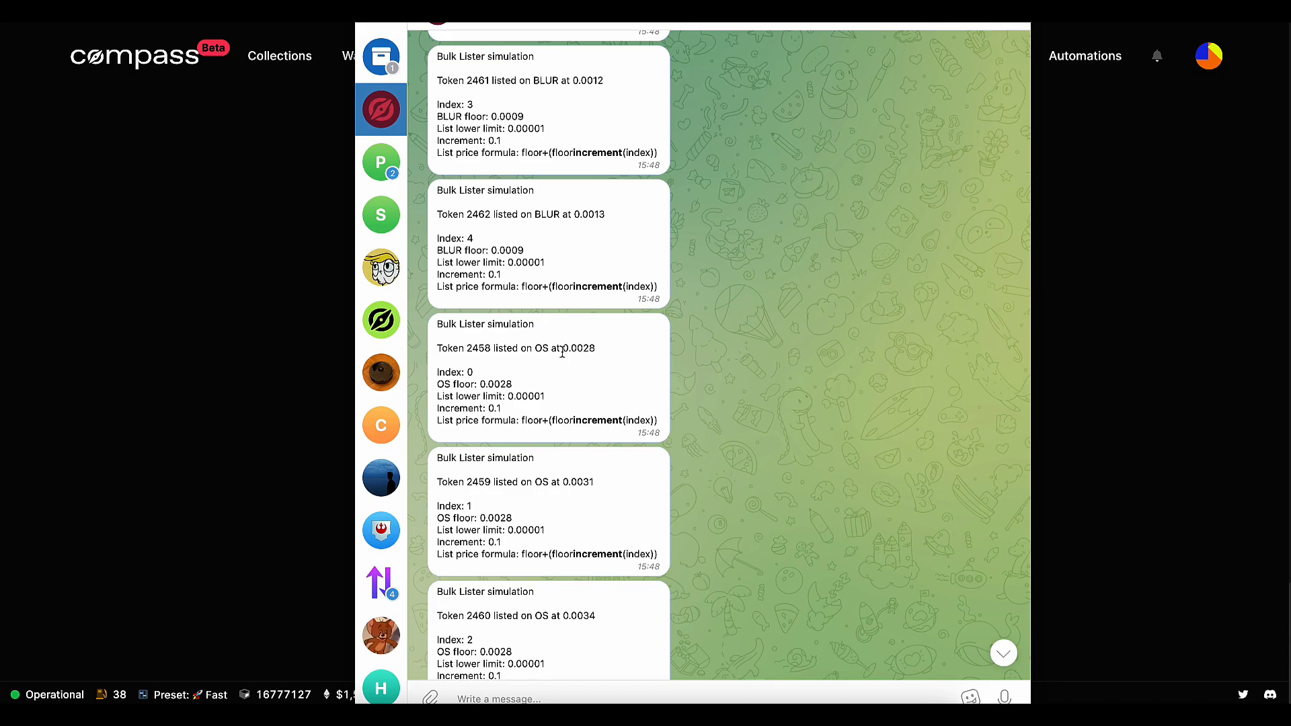
pyautogui.scroll(-1, 562, 351)
pyautogui.moveTo(562, 300); pyautogui.dragTo(597, 301)
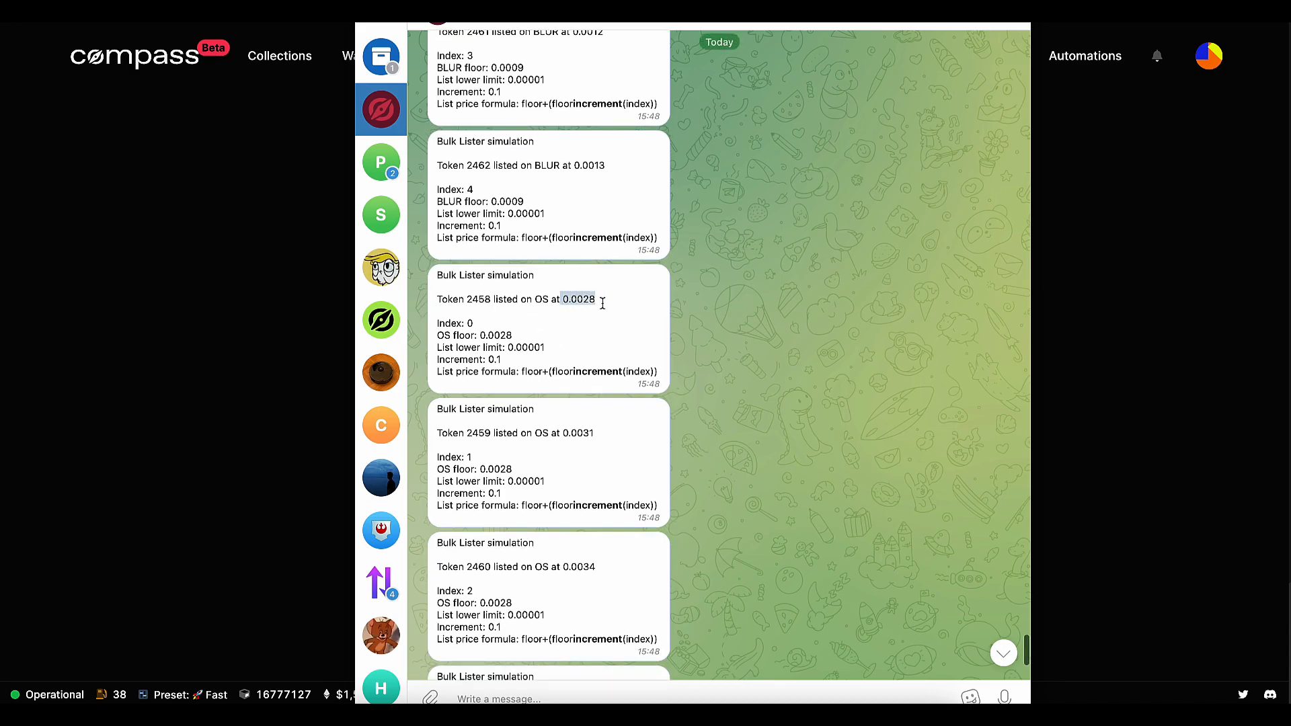
pyautogui.moveTo(484, 335); pyautogui.dragTo(526, 334)
pyautogui.scroll(-2, 591, 347)
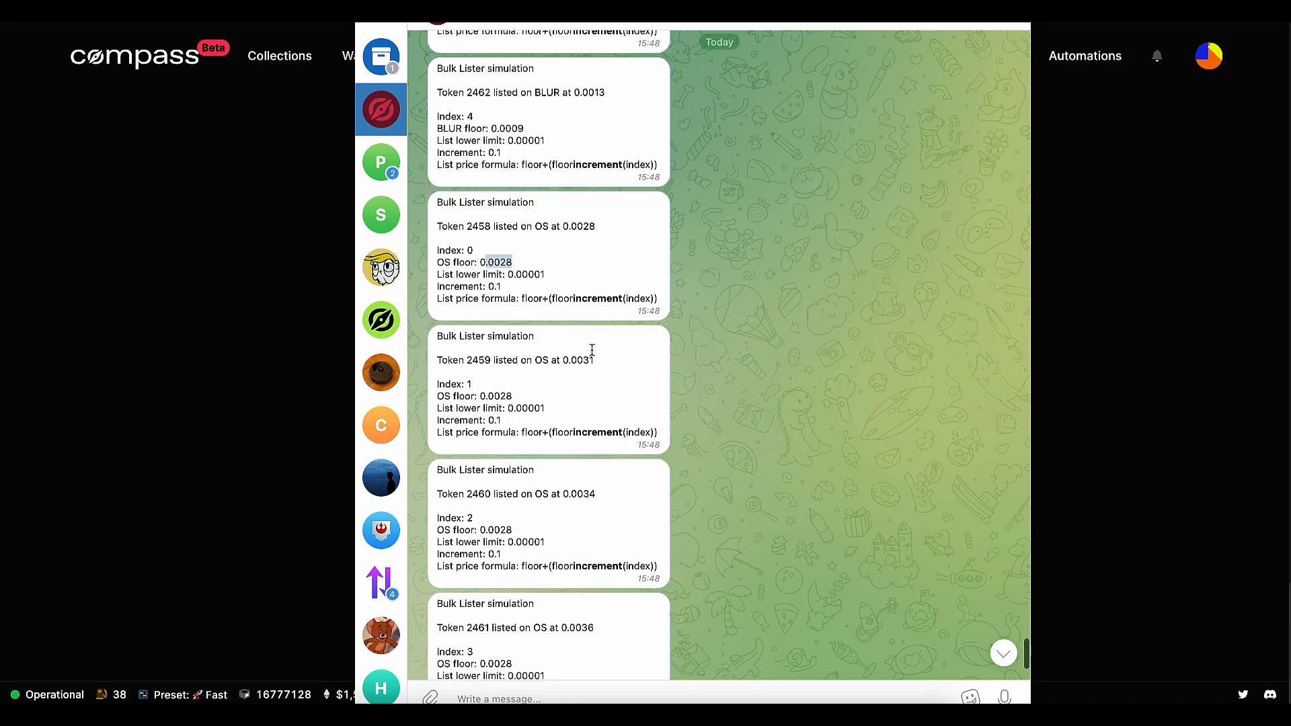
pyautogui.click(593, 345)
pyautogui.scroll(-1, 594, 345)
pyautogui.scroll(-3, 593, 345)
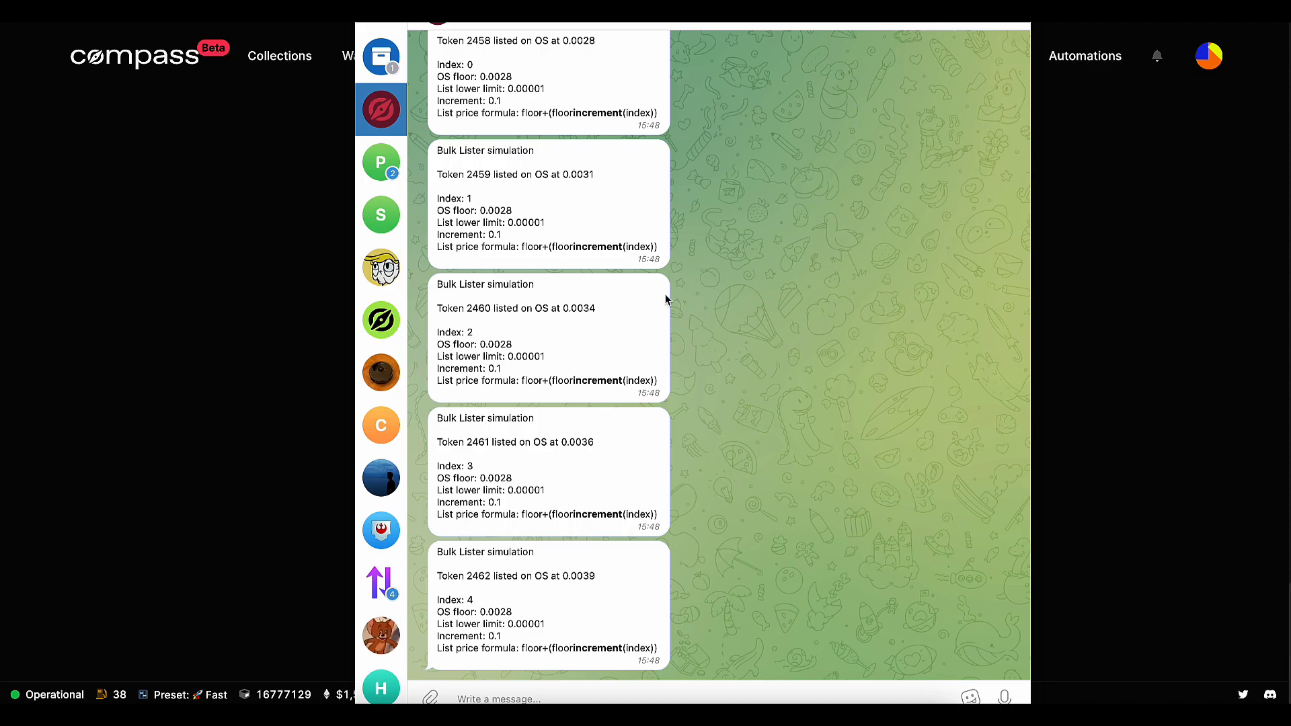
# - Compare the simulated Blur list price of token 2458 with the PEPEZ BEANZ floor price on the Blur collection page
pyautogui.scroll(3, 621, 307)
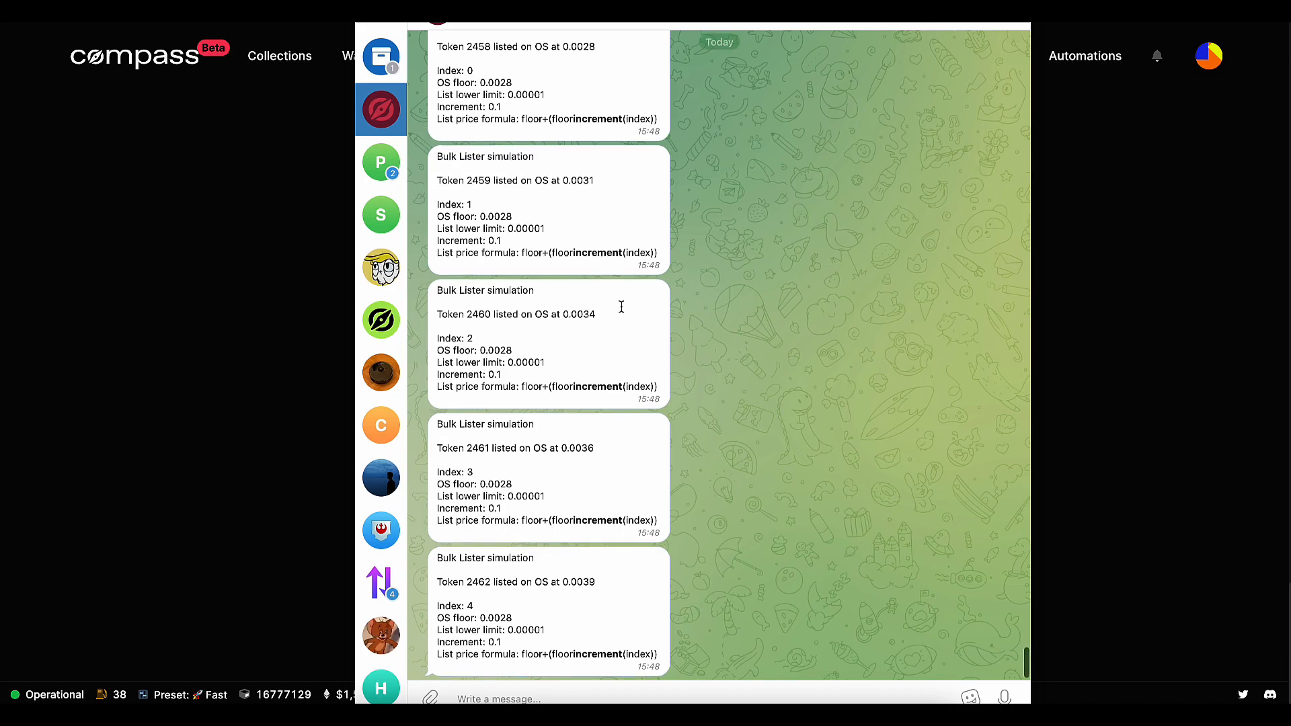
pyautogui.scroll(5, 621, 307)
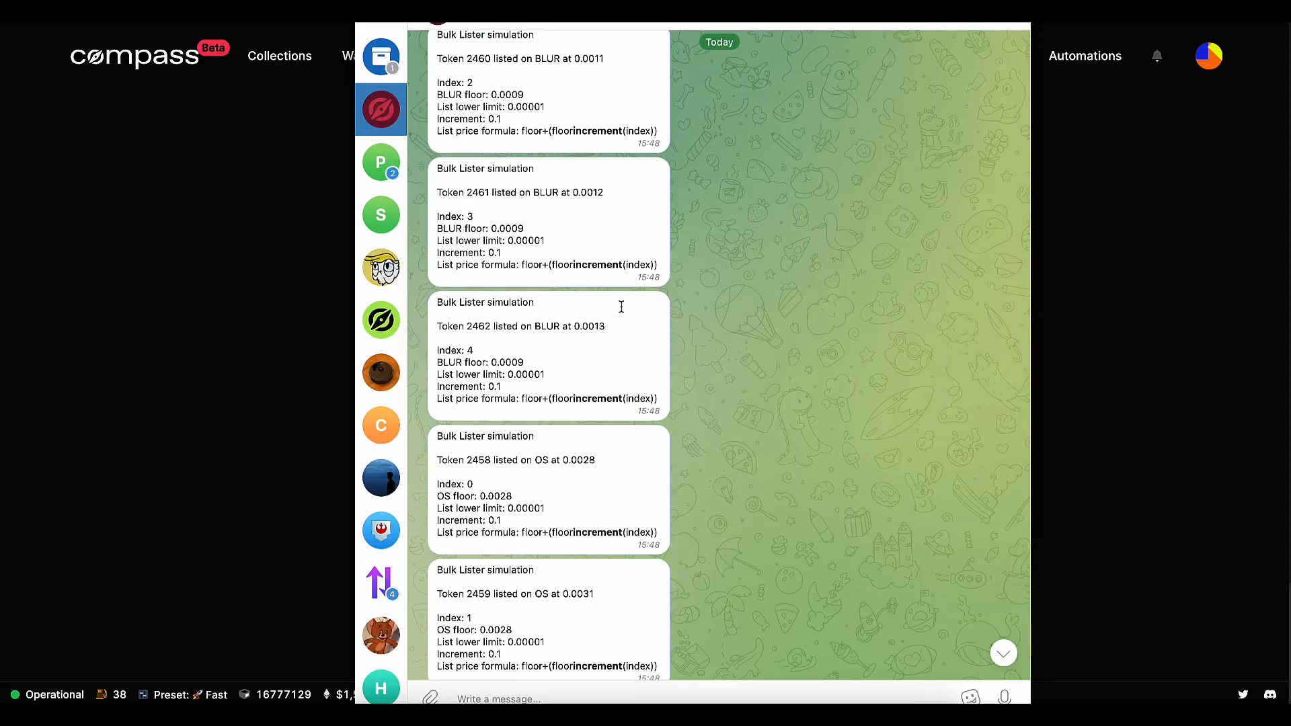
pyautogui.scroll(10, 622, 306)
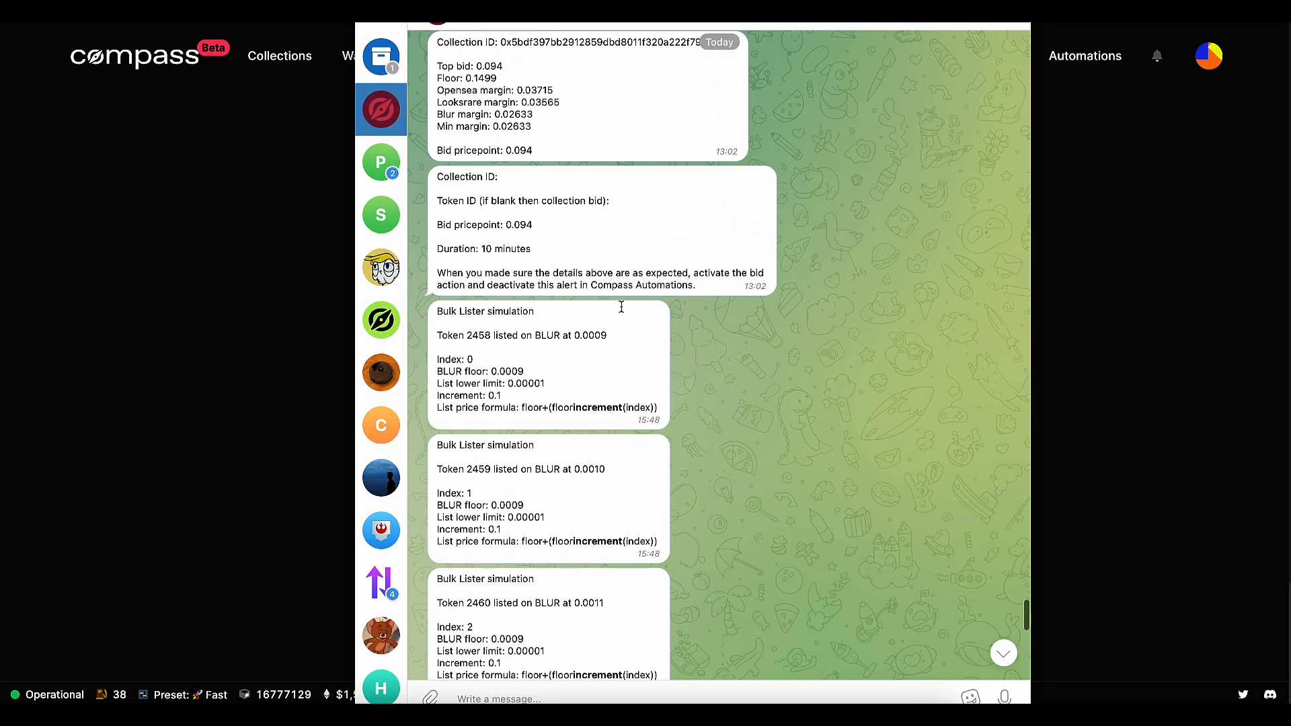
pyautogui.moveTo(567, 337); pyautogui.dragTo(617, 337)
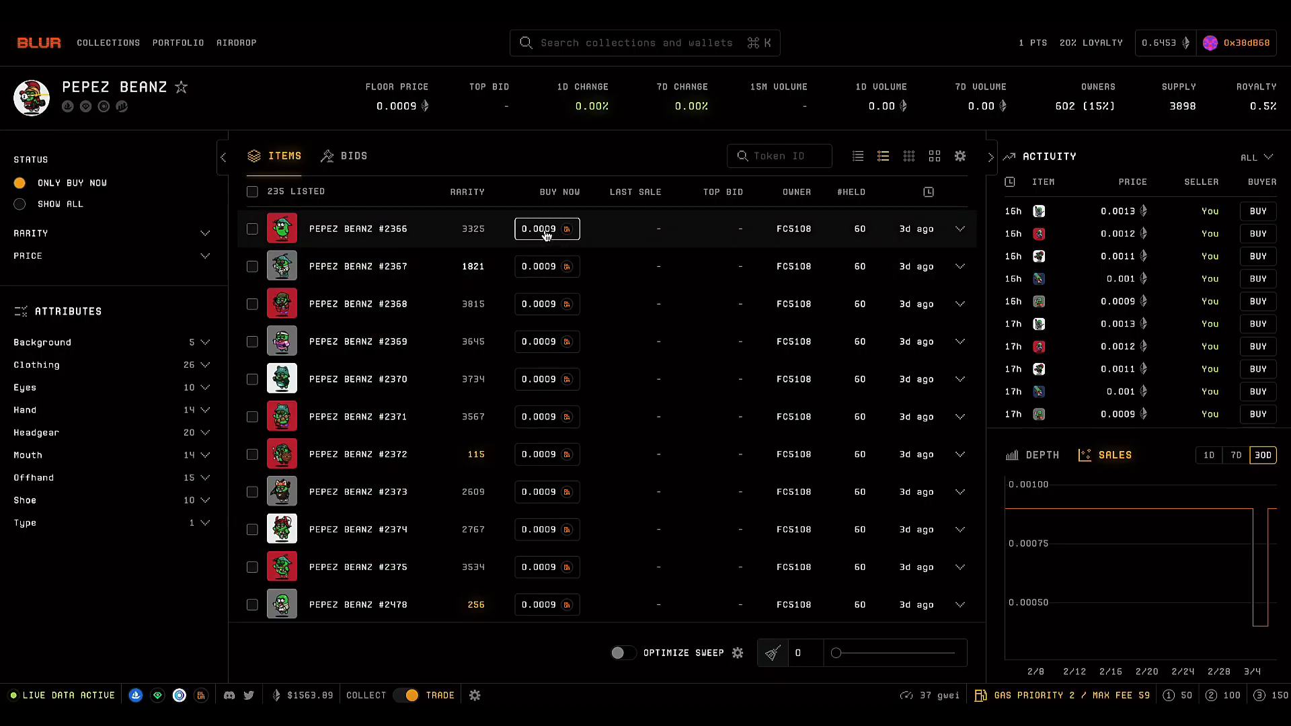
# - Return to Telegram and compare token 2458's simulated OS price with the PEPEZ BEANZ floor price and listings on OpenSea
pyautogui.click(602, 699)
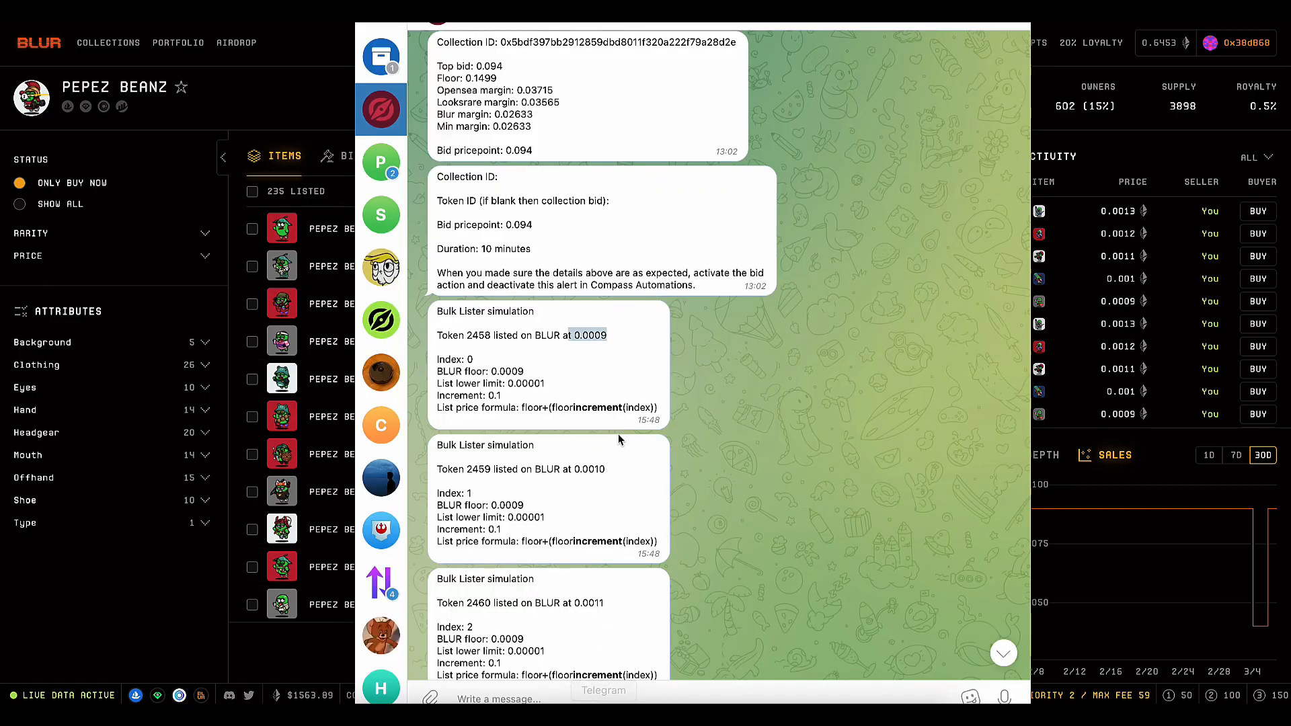
pyautogui.scroll(-15, 618, 434)
pyautogui.scroll(5, 618, 434)
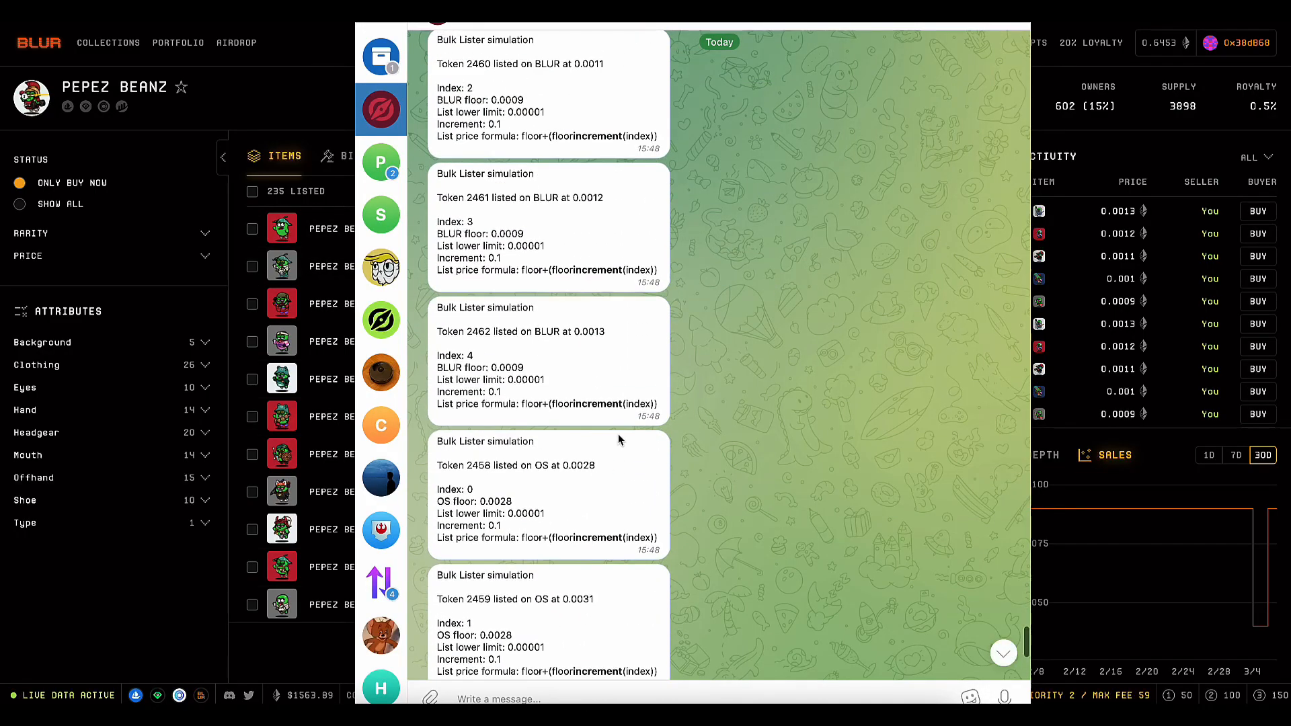
pyautogui.doubleClick(580, 471)
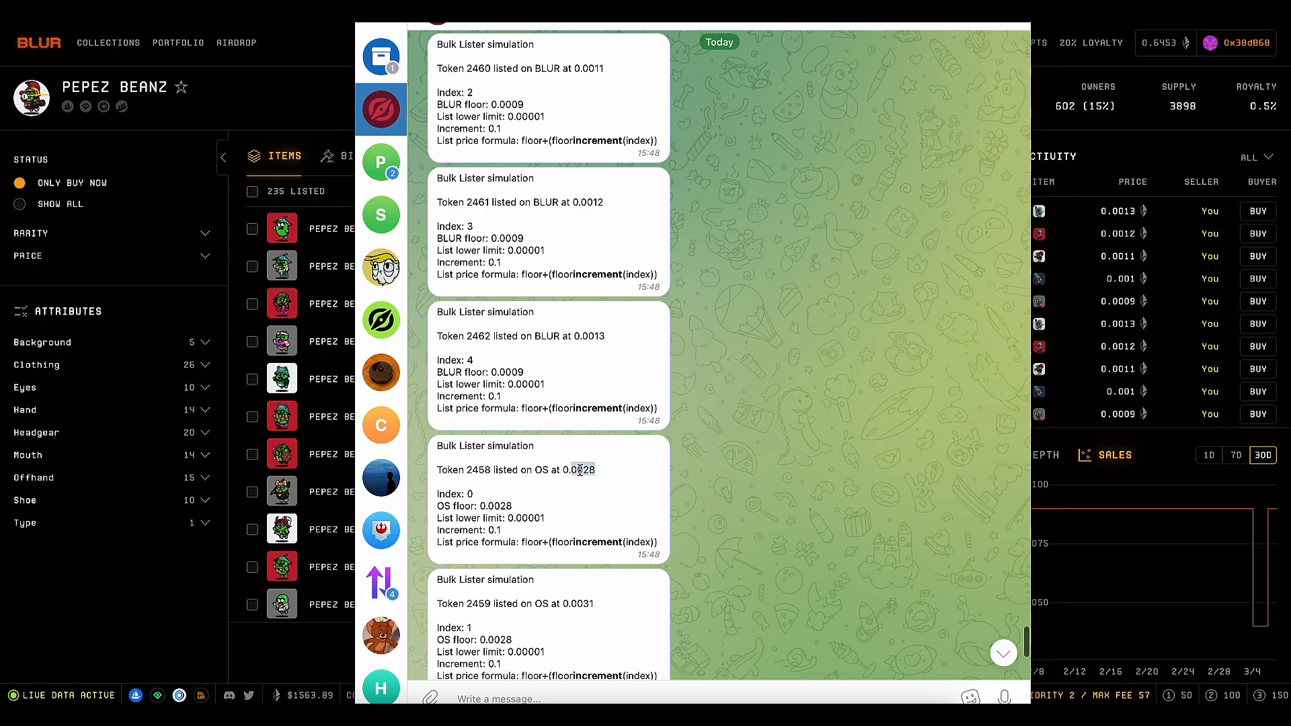
pyautogui.doubleClick(509, 492)
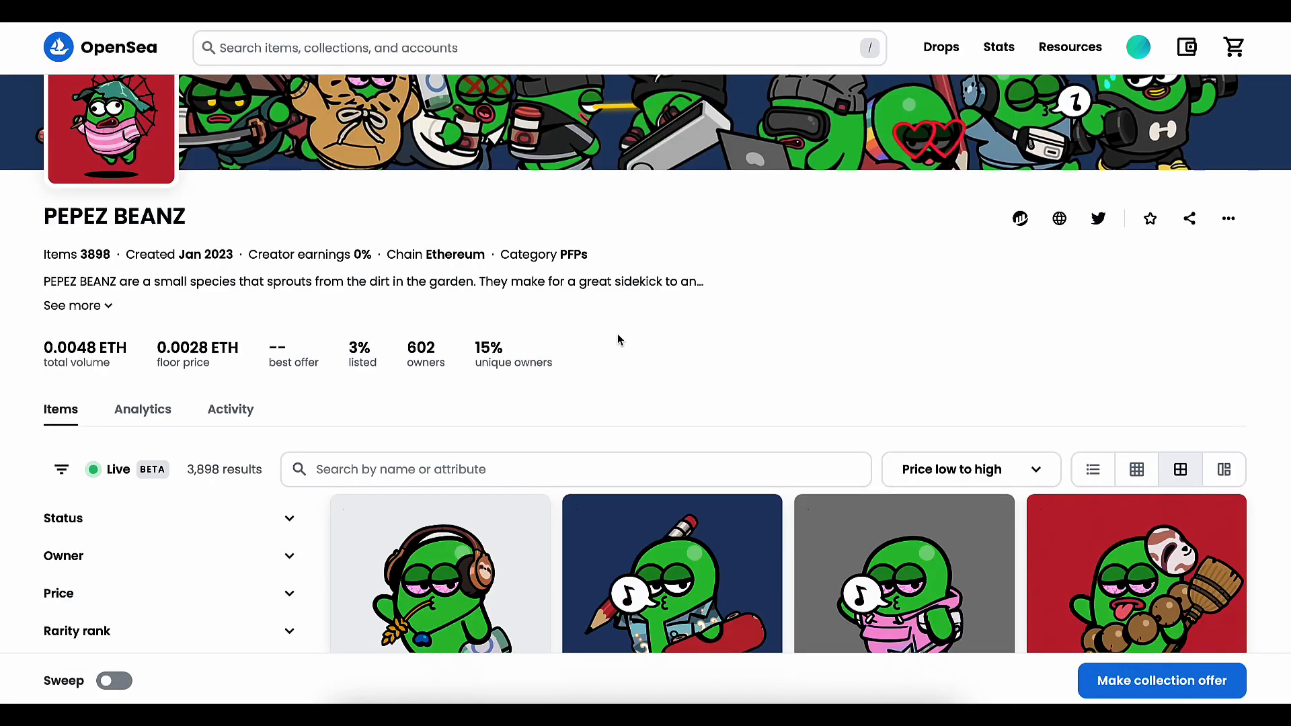
pyautogui.scroll(-4, 617, 339)
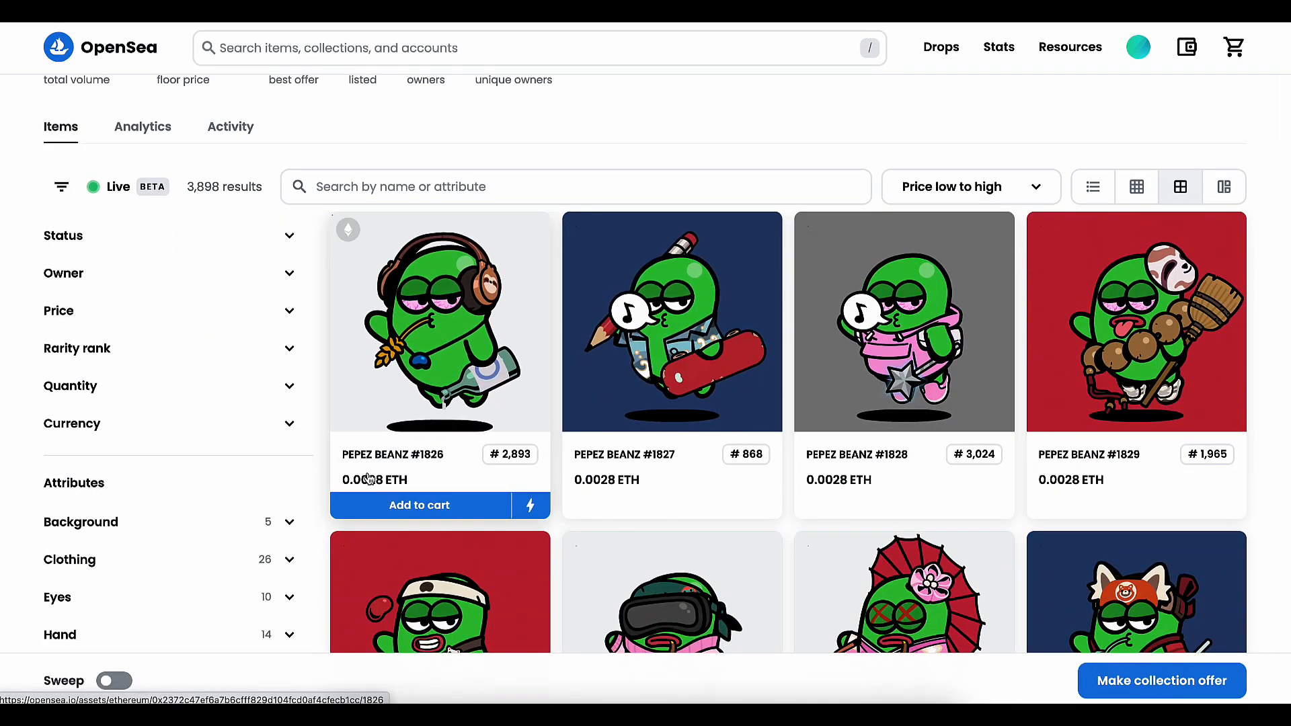
pyautogui.scroll(2, 360, 469)
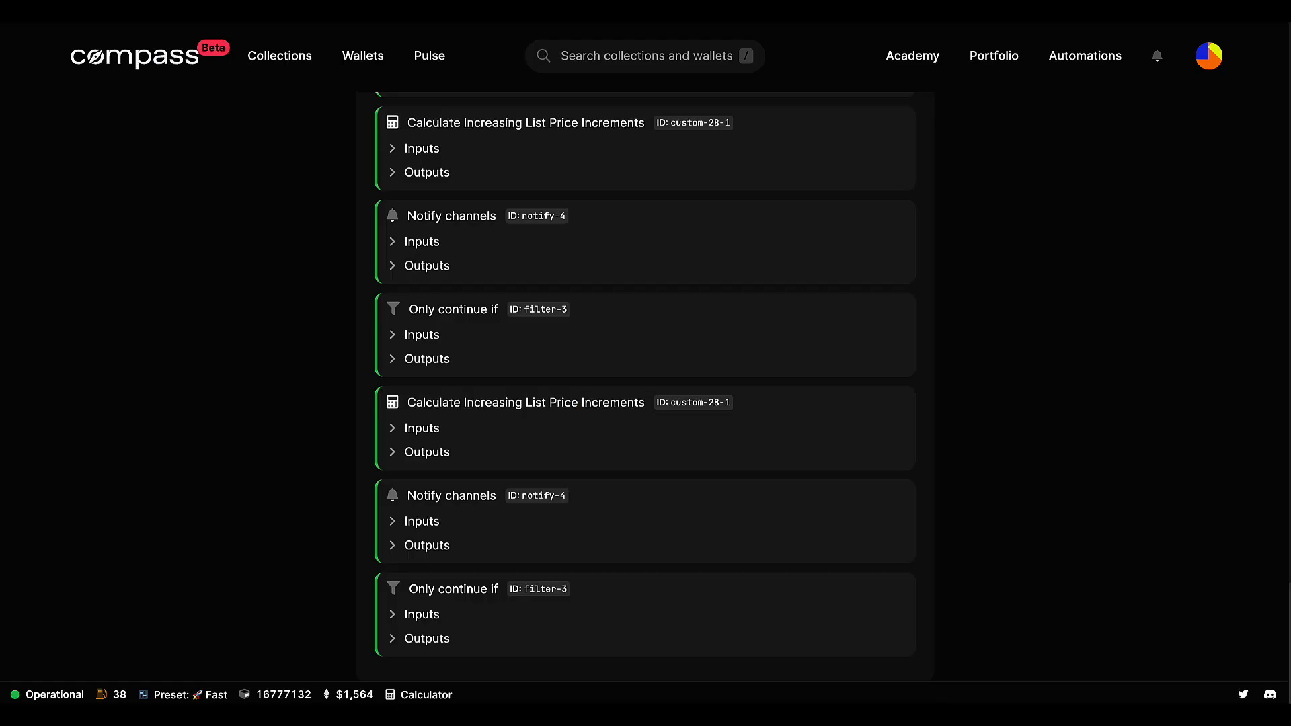
# - Return to the automation's settings in Compass and inspect the Notify channels message in the first Loop over items
pyautogui.scroll(10, 905, 225)
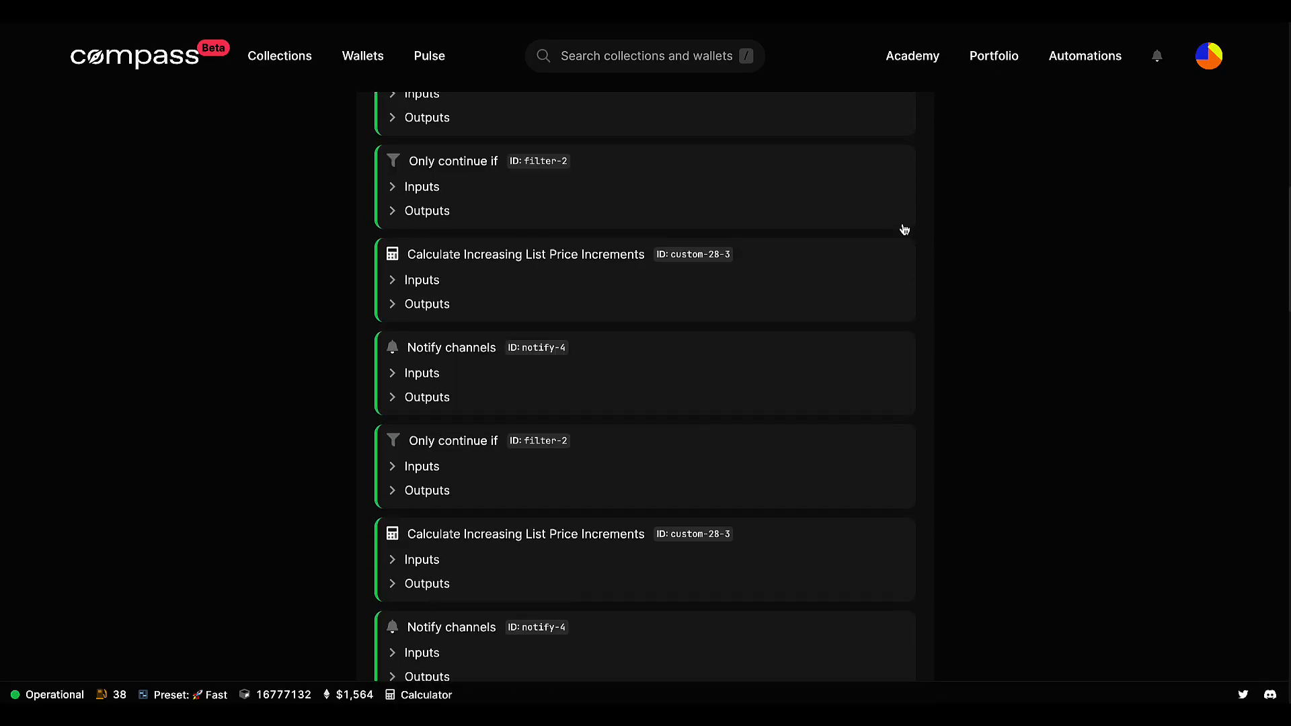
pyautogui.scroll(8, 905, 231)
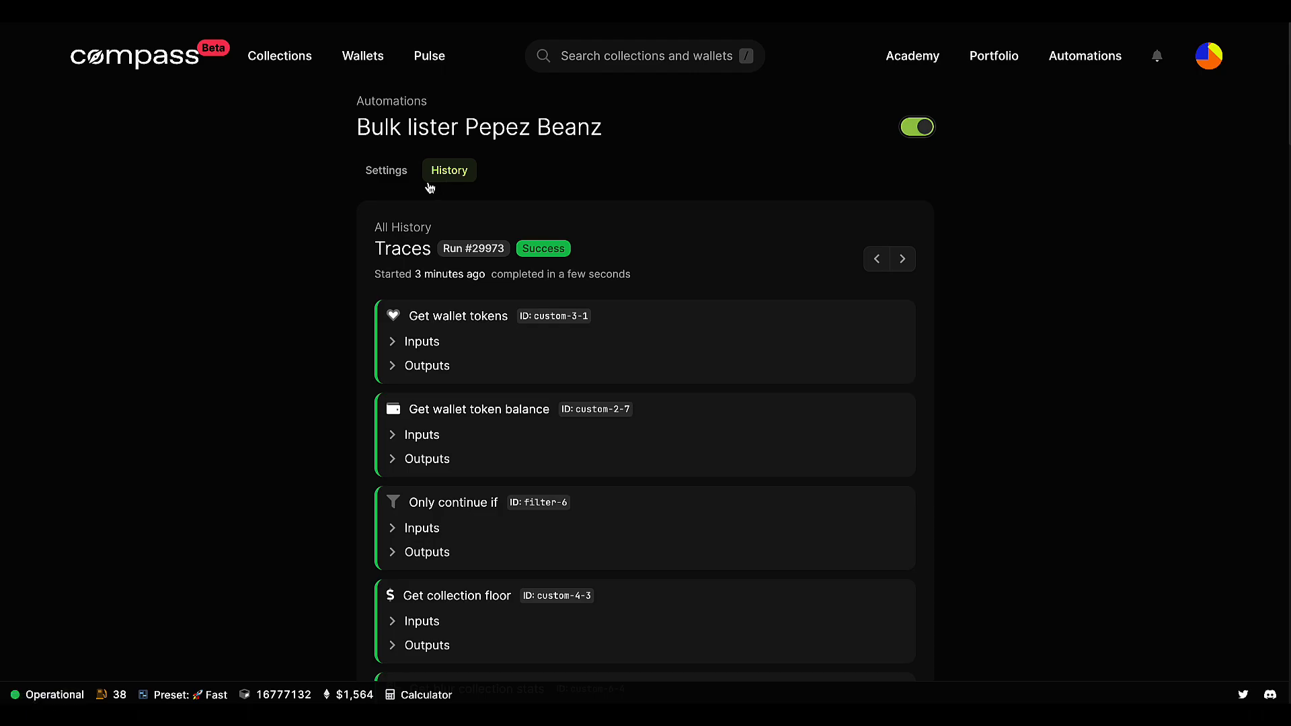
pyautogui.click(378, 173)
pyautogui.scroll(-7, 777, 341)
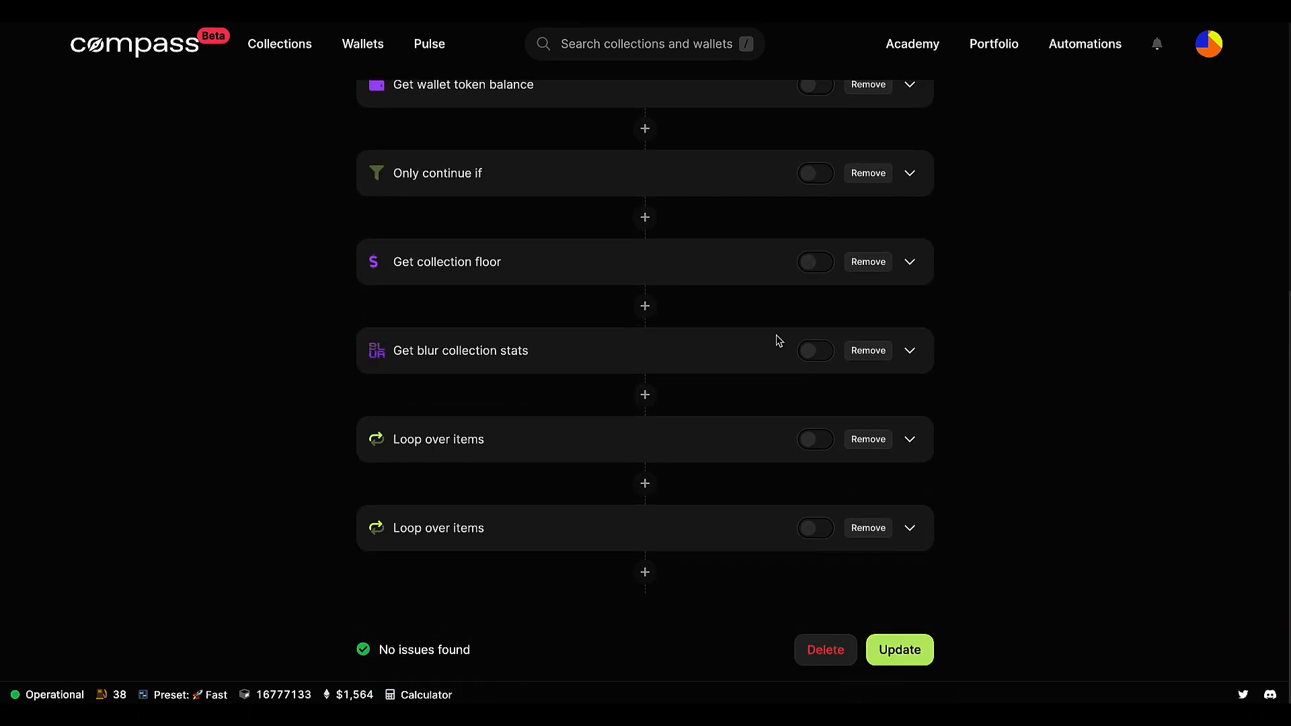
pyautogui.click(741, 451)
pyautogui.scroll(-5, 740, 449)
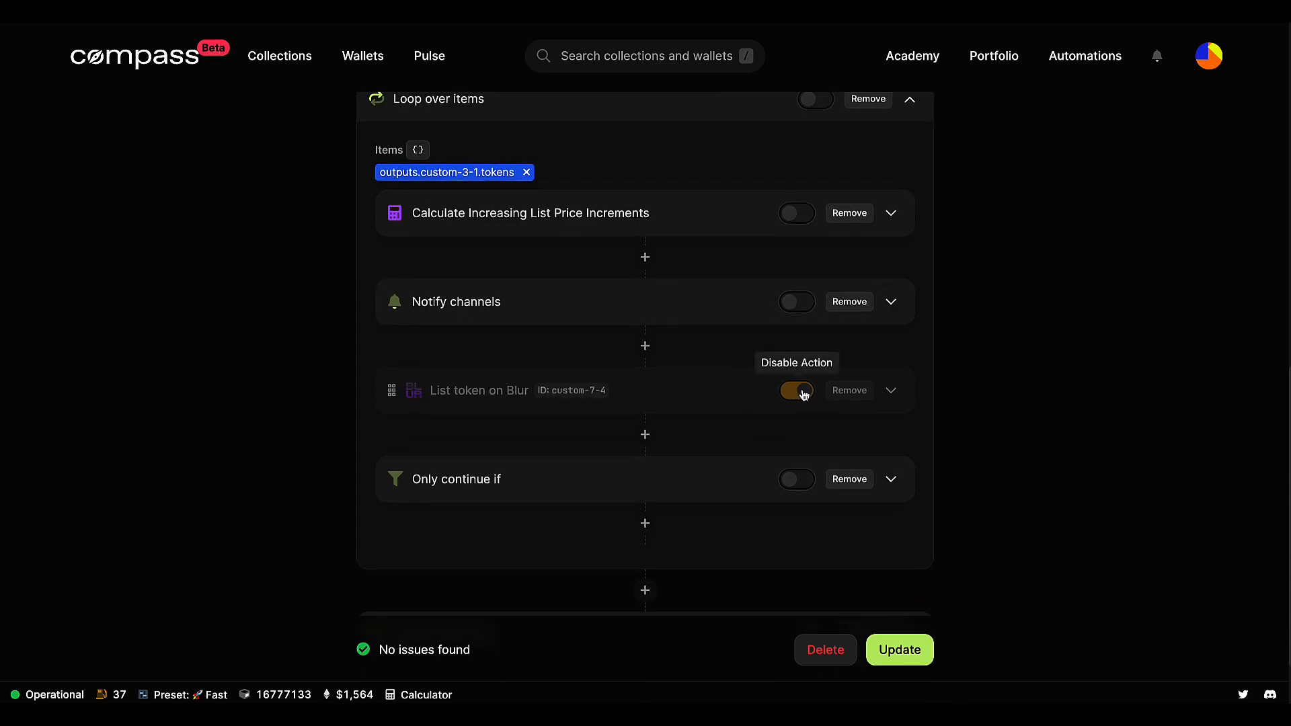
pyautogui.click(487, 310)
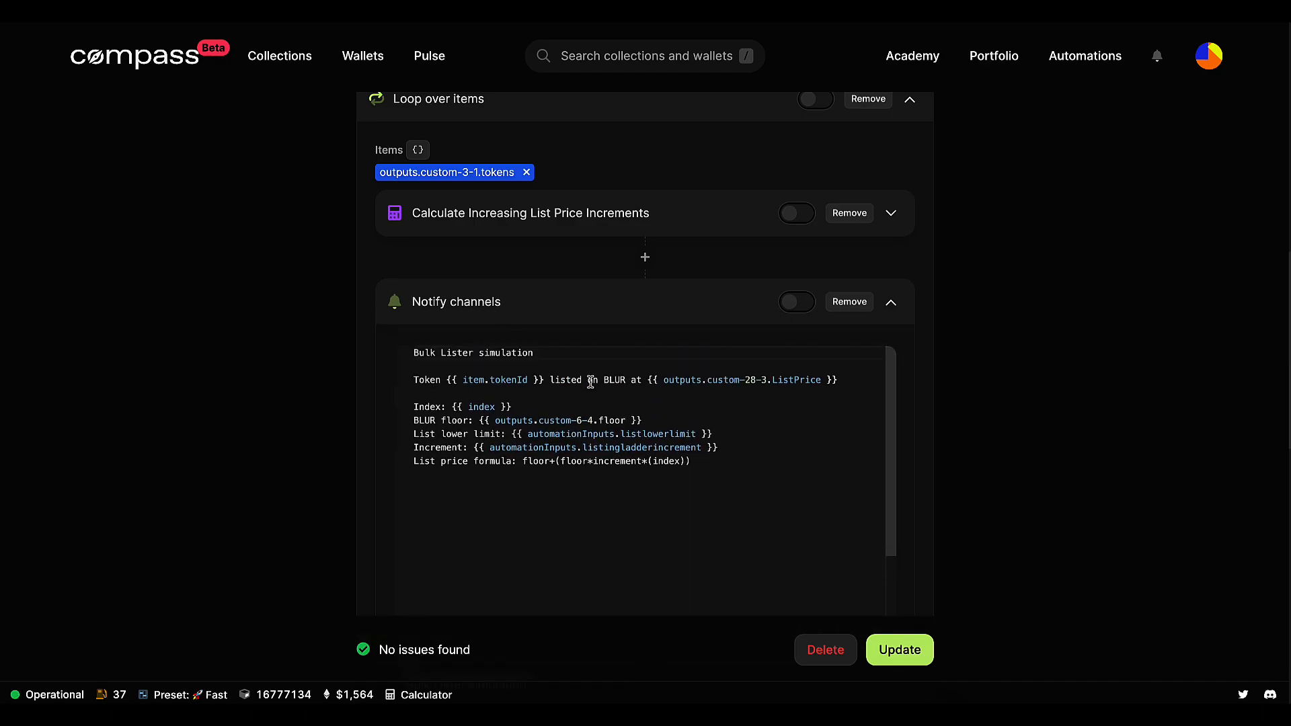
pyautogui.moveTo(414, 352); pyautogui.dragTo(556, 347)
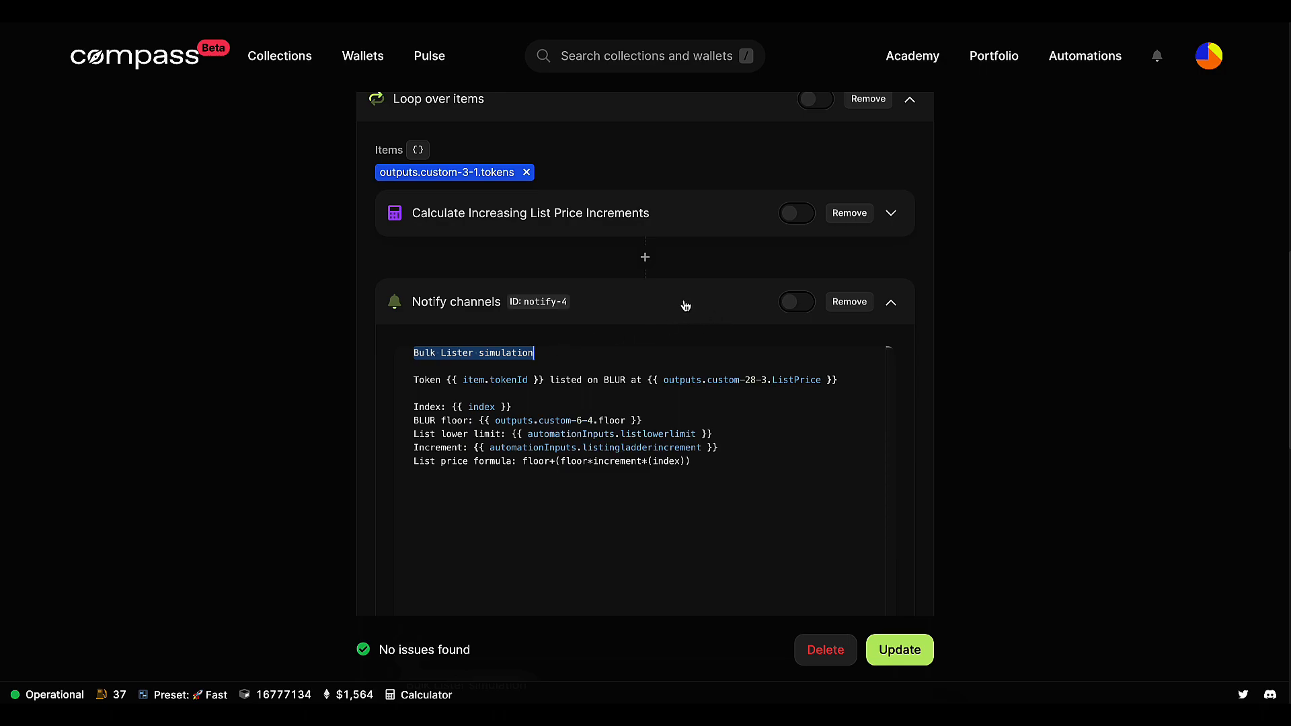
# - In the first loop, disable Notify channels, enable List token on Blur, and check the listing action's settings
pyautogui.click(798, 301)
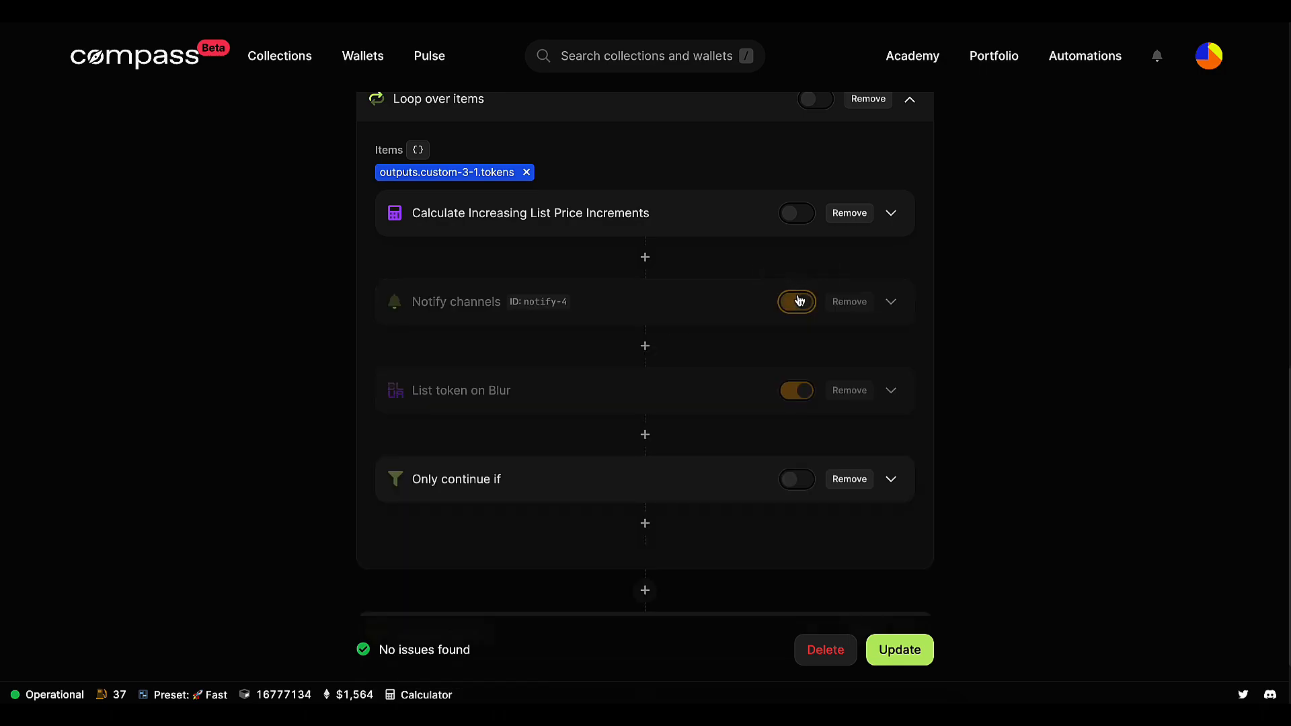
pyautogui.click(797, 392)
pyautogui.scroll(-1, 663, 393)
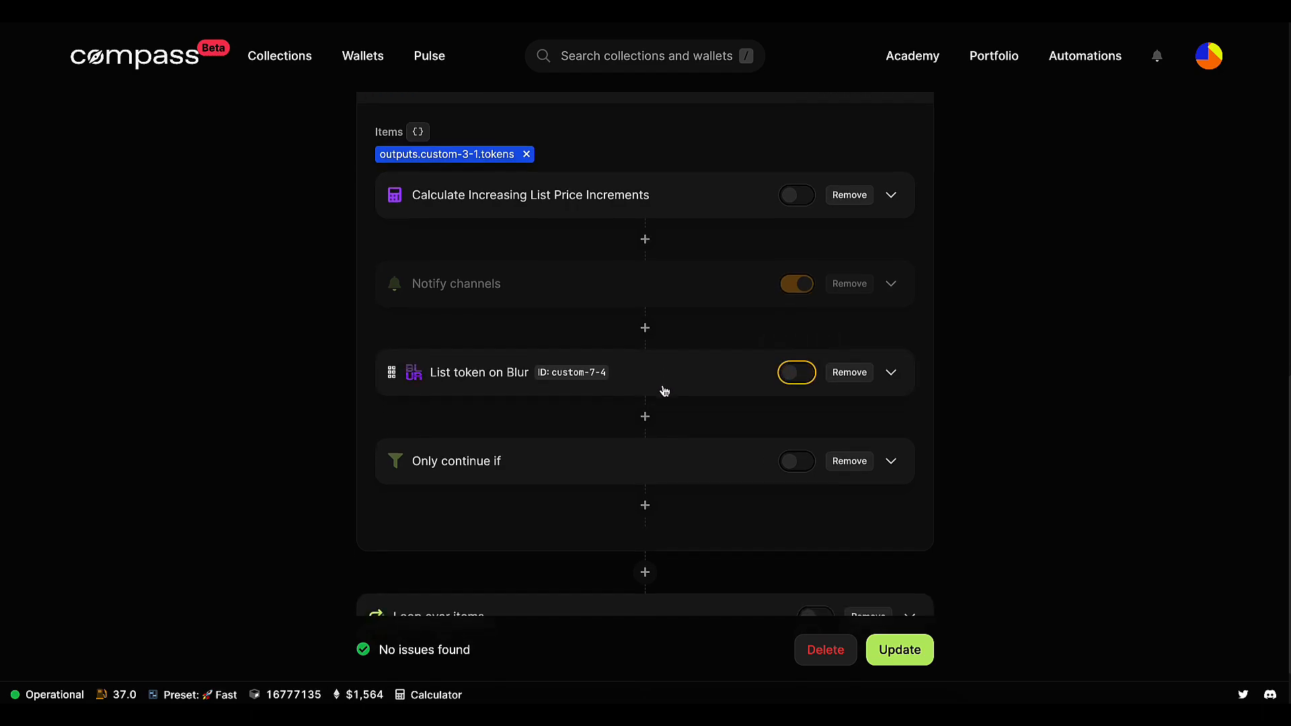
pyautogui.click(666, 382)
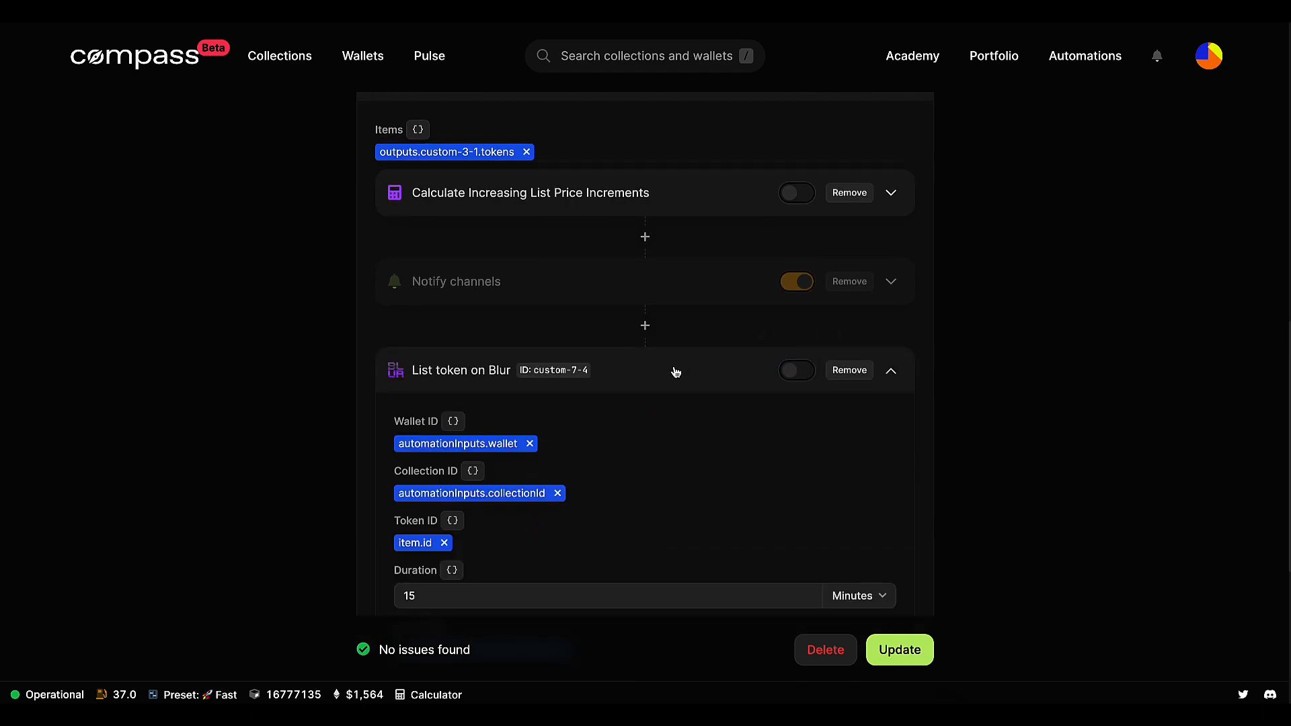
pyautogui.click(676, 372)
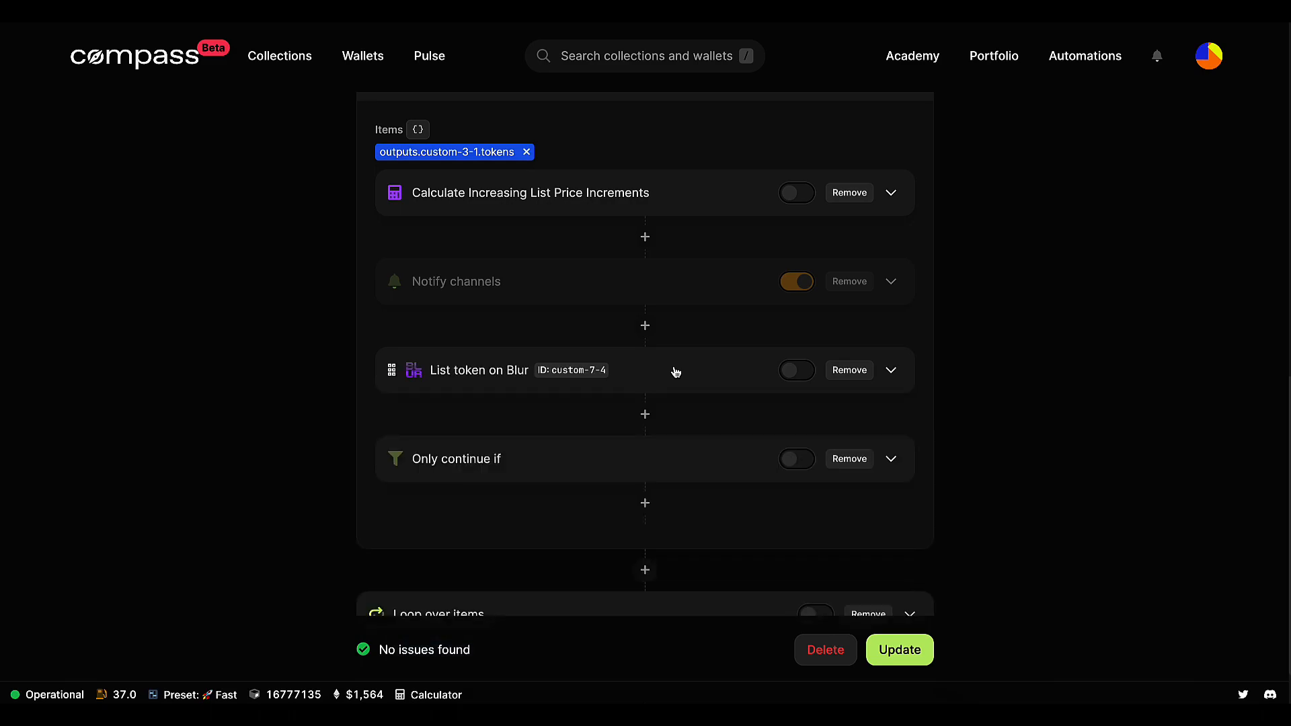
# - In the second Loop over items, enable List token and disable Notify channels, and update the automation
pyautogui.scroll(-2, 672, 369)
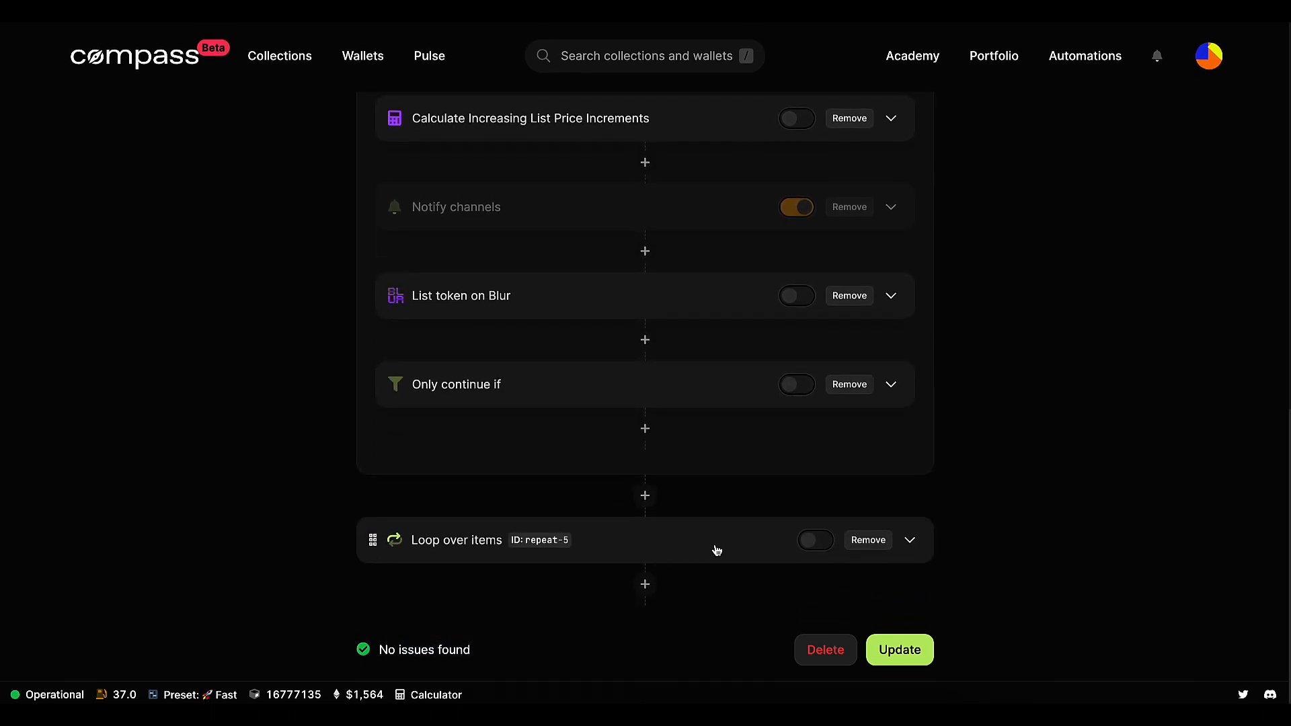
pyautogui.click(715, 548)
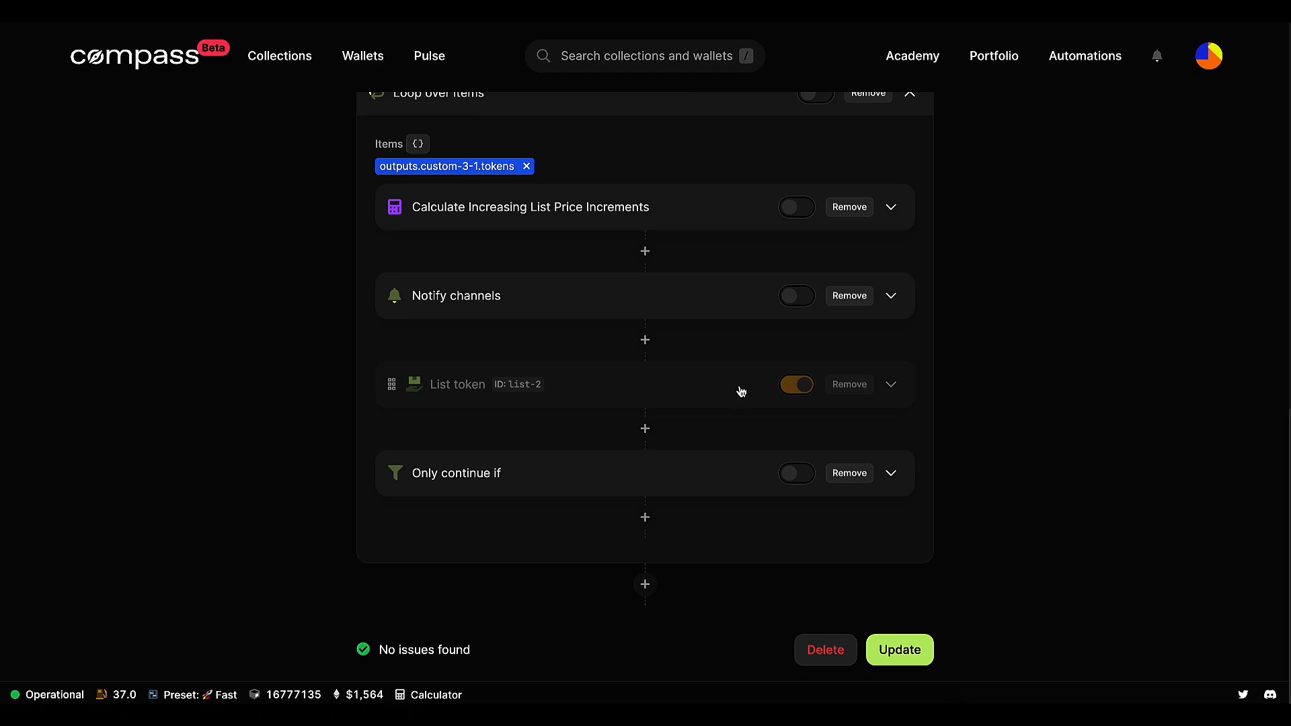
pyautogui.click(797, 384)
pyautogui.click(801, 296)
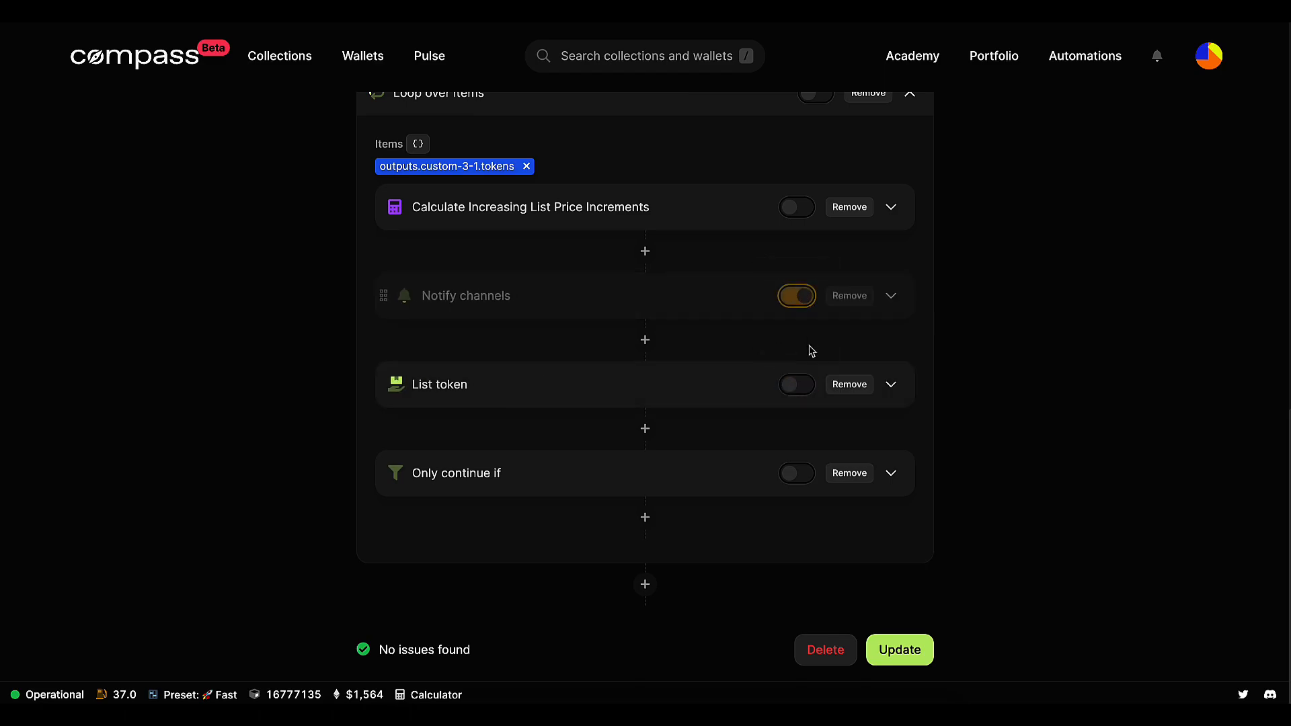
pyautogui.click(902, 651)
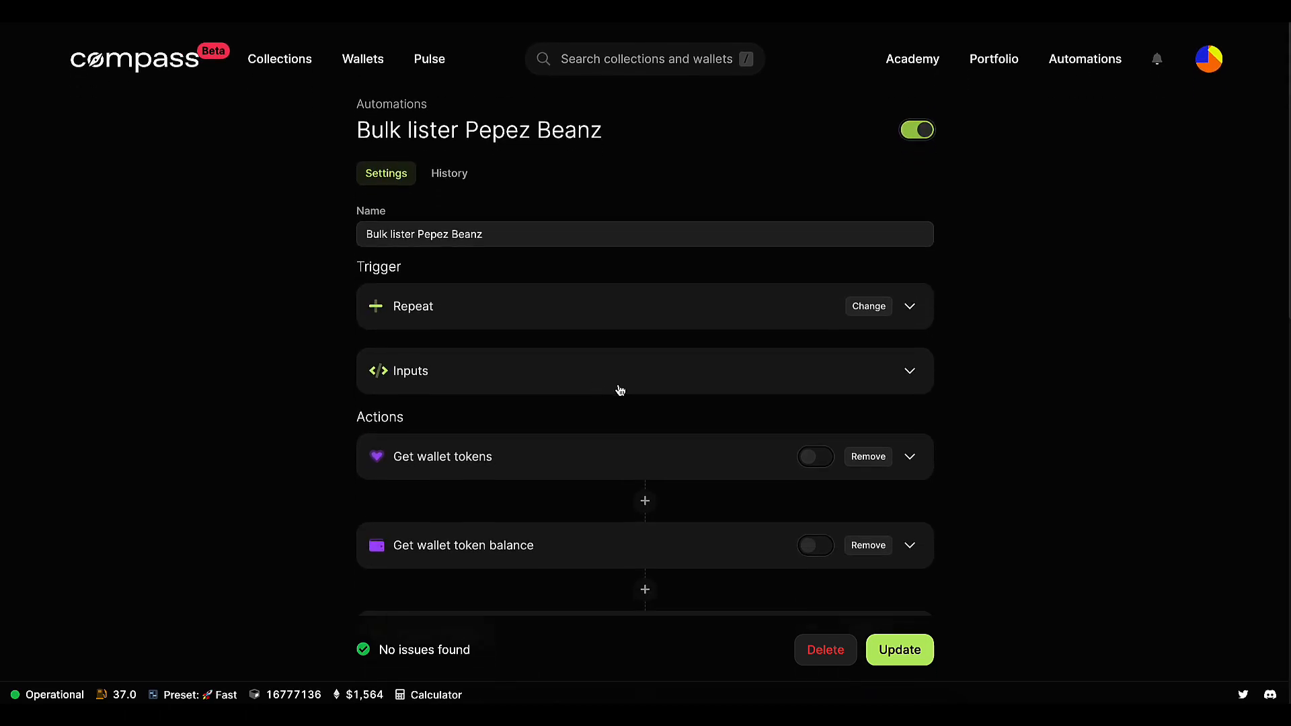
# - Set the Repeat trigger's interval to 1 minute
pyautogui.click(534, 302)
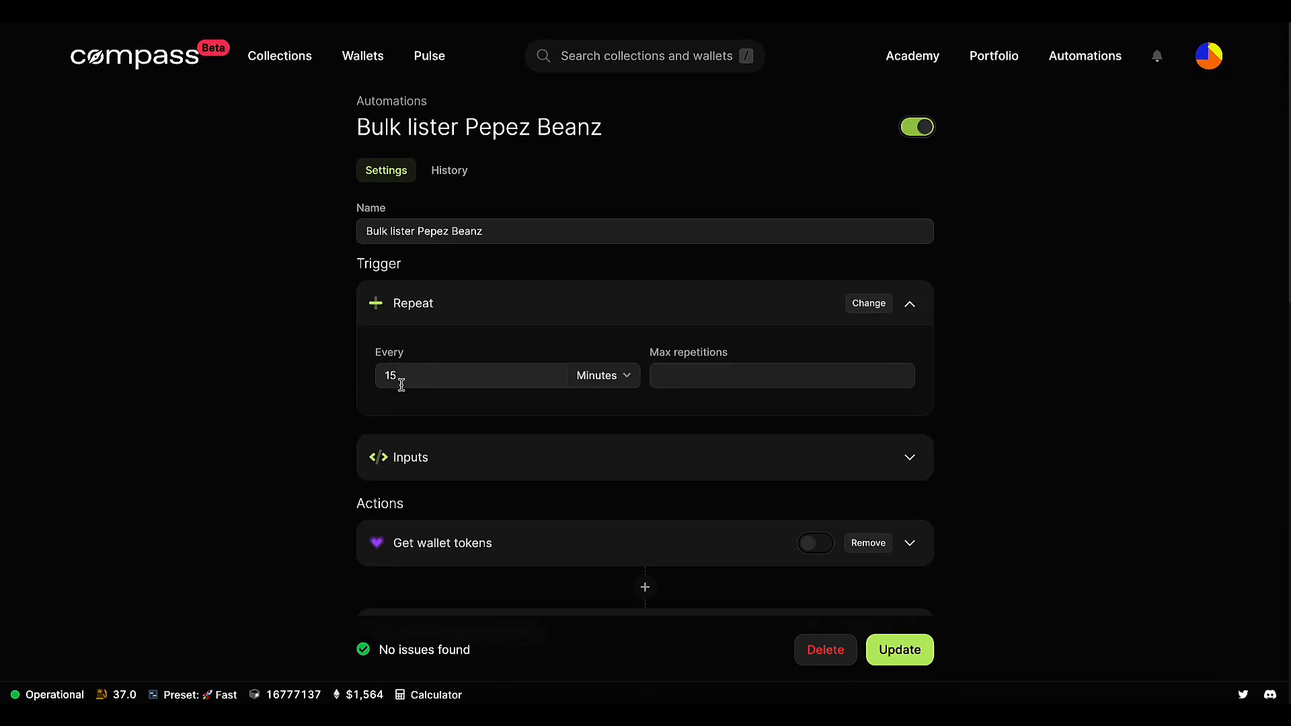
pyautogui.moveTo(385, 375); pyautogui.dragTo(421, 374)
pyautogui.click(422, 375)
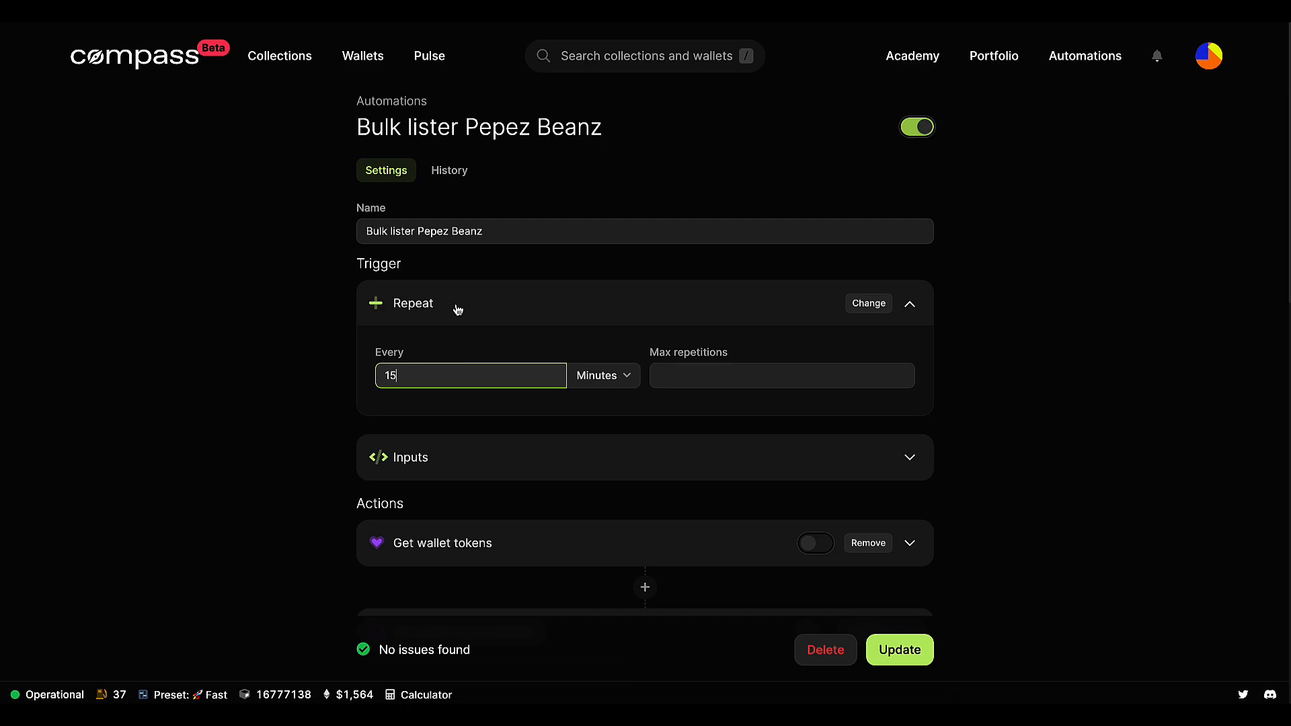
pyautogui.doubleClick(419, 372)
pyautogui.write('1')
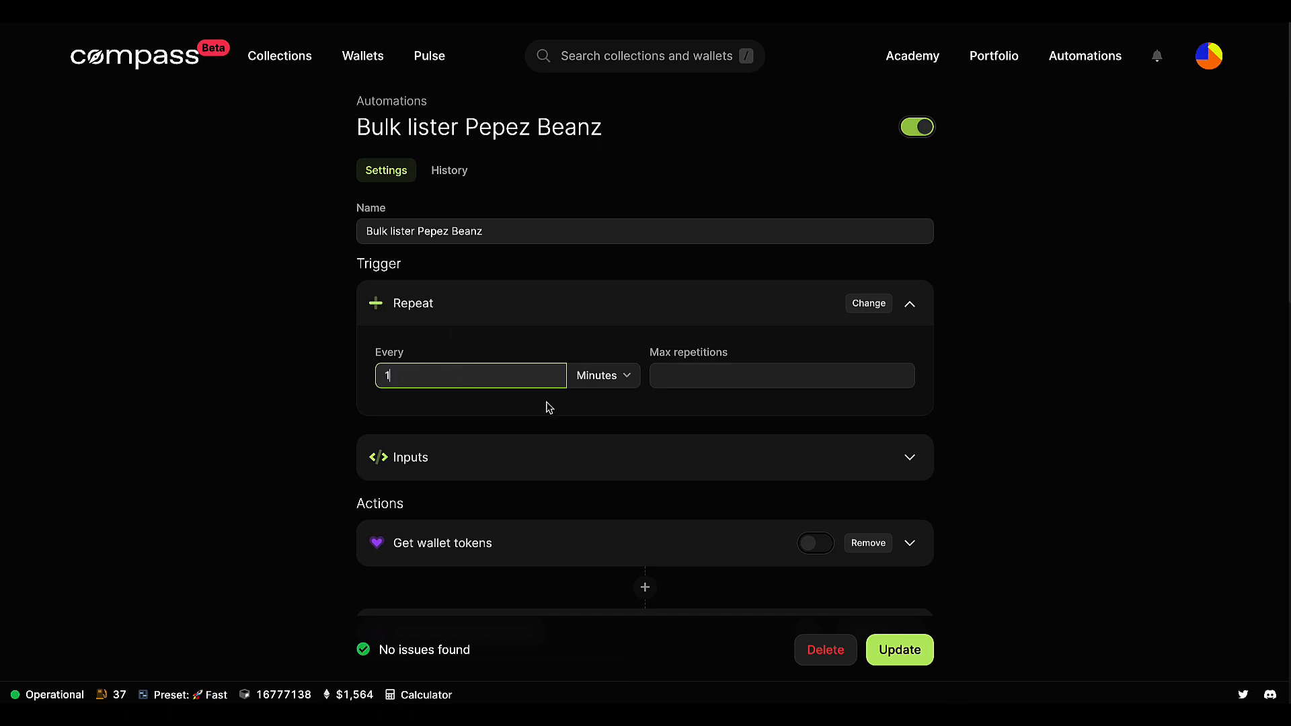
# - Update the automation with the new Repeat interval and open its run history
pyautogui.click(910, 657)
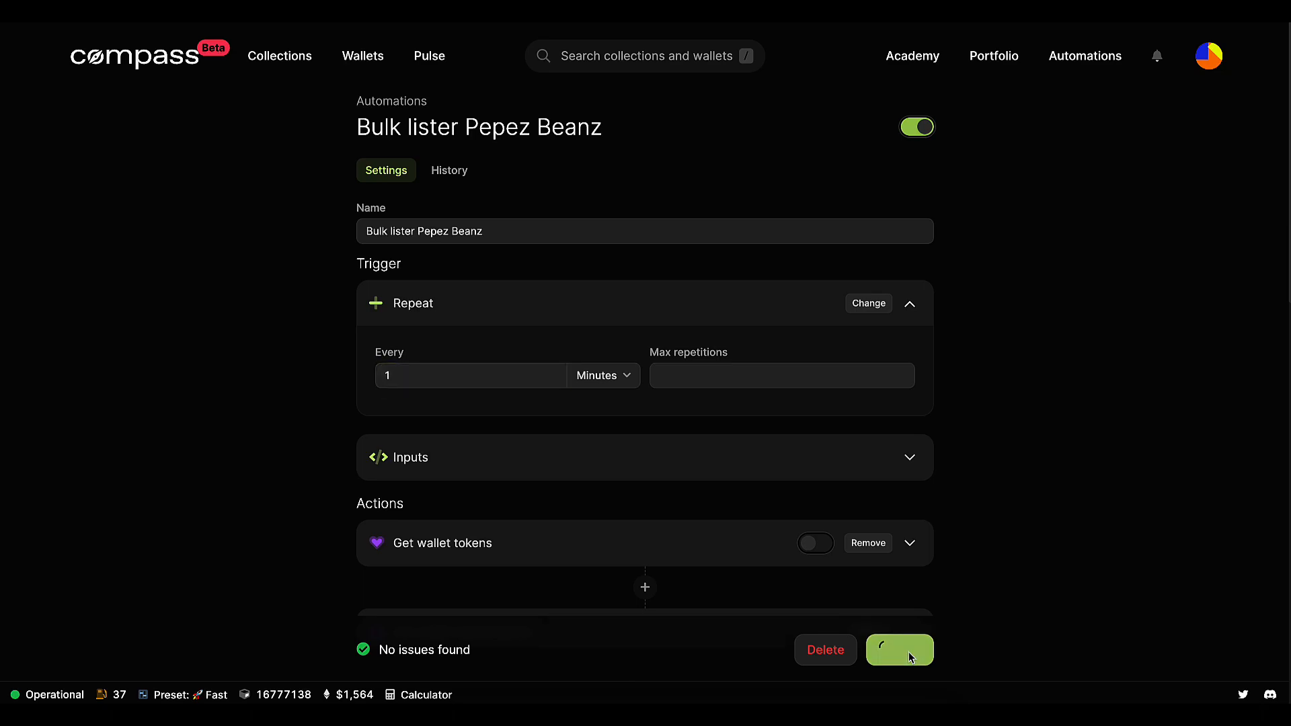
pyautogui.click(449, 181)
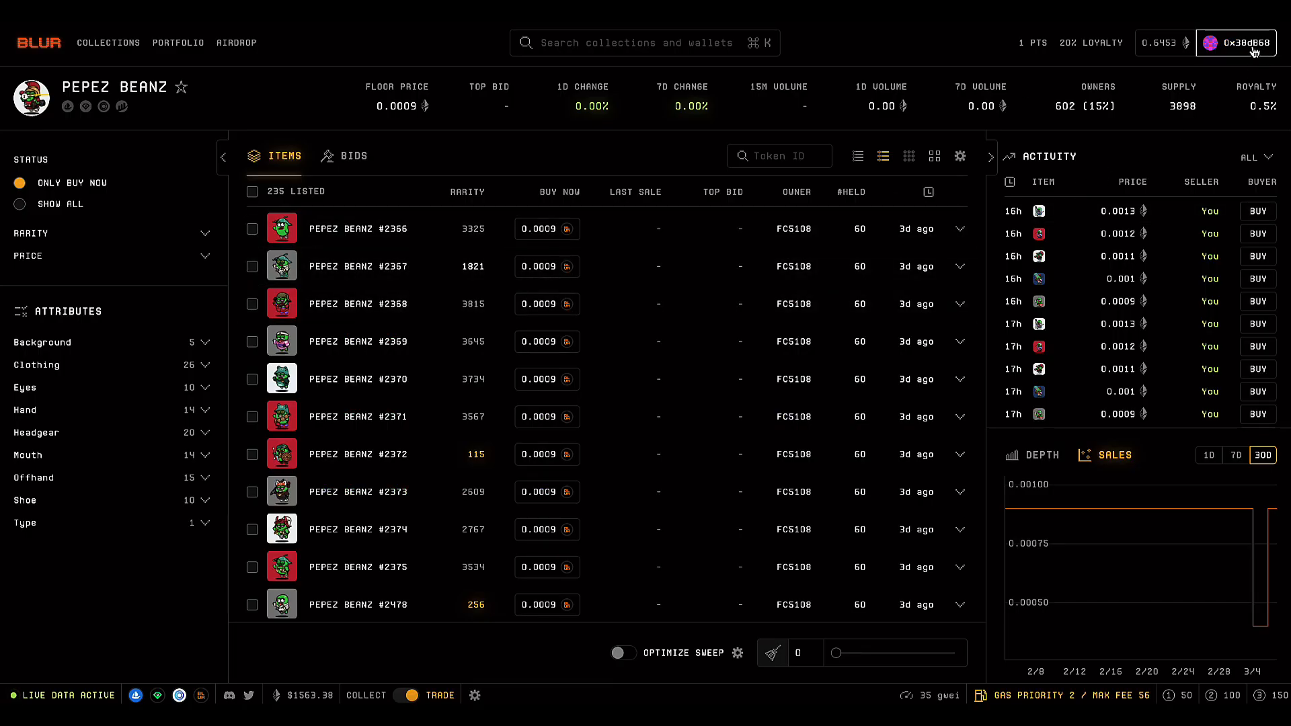
# - Open the wallet's portfolio on Blur and its profile on OpenSea to check the current listing status
pyautogui.click(1255, 53)
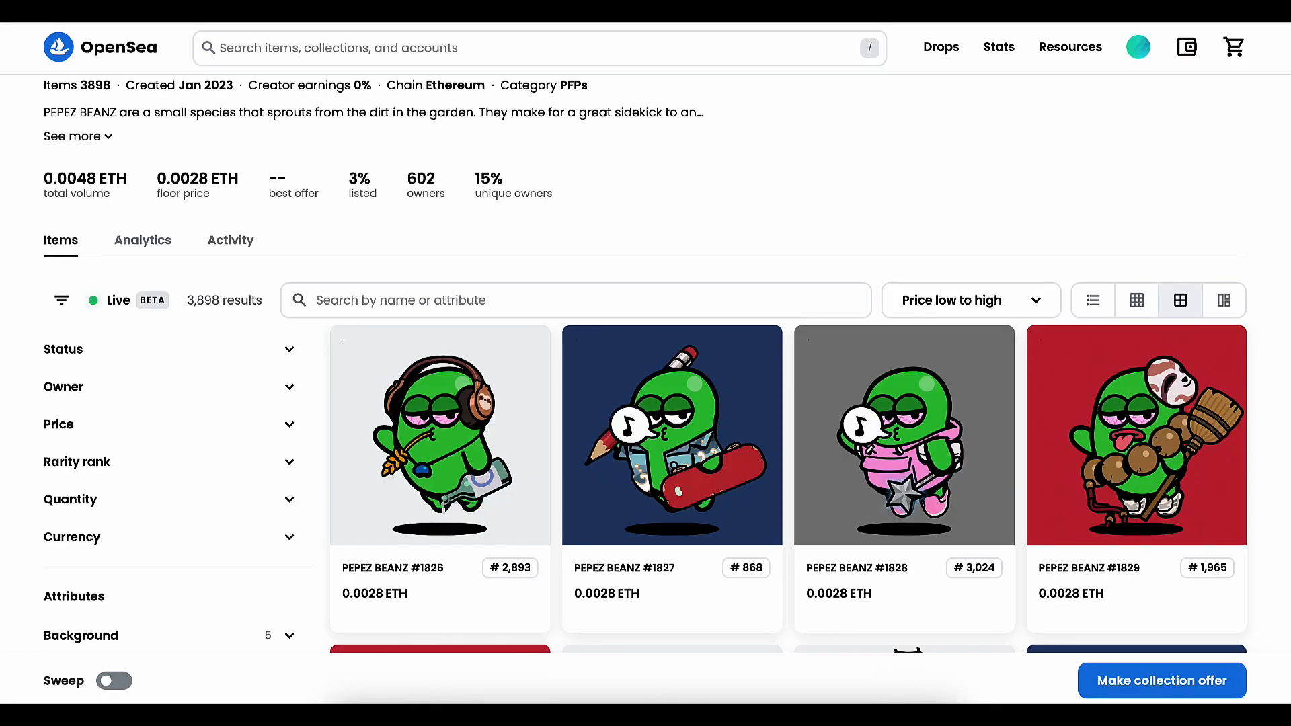
pyautogui.click(1139, 47)
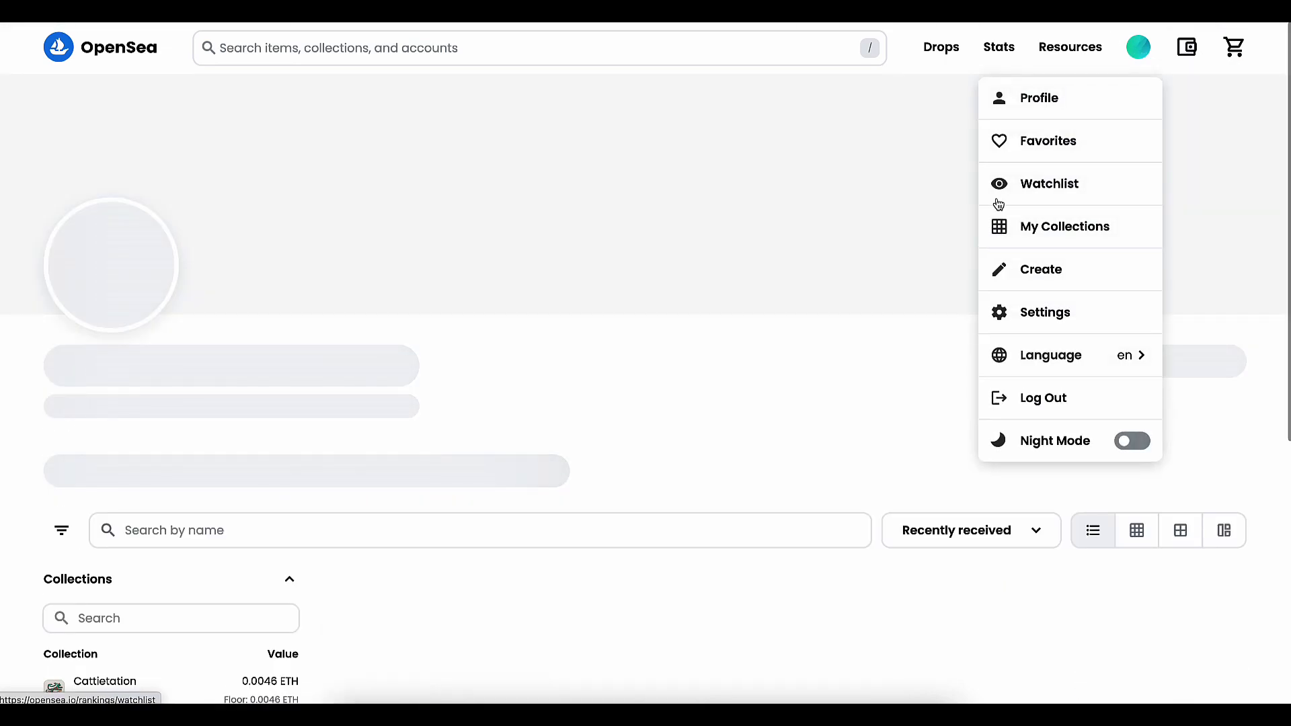
pyautogui.scroll(-1, 874, 471)
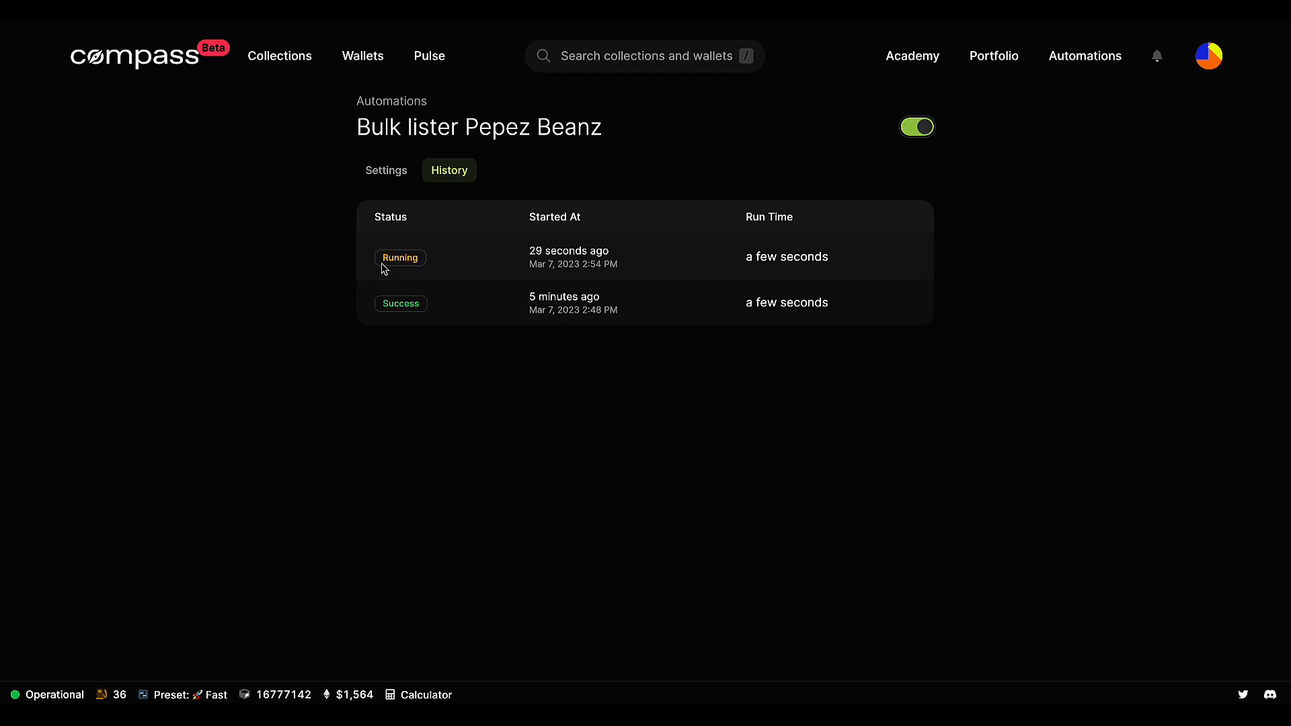
# - Switch to Compass, open the latest run in the history and look through its action traces
pyautogui.click(441, 258)
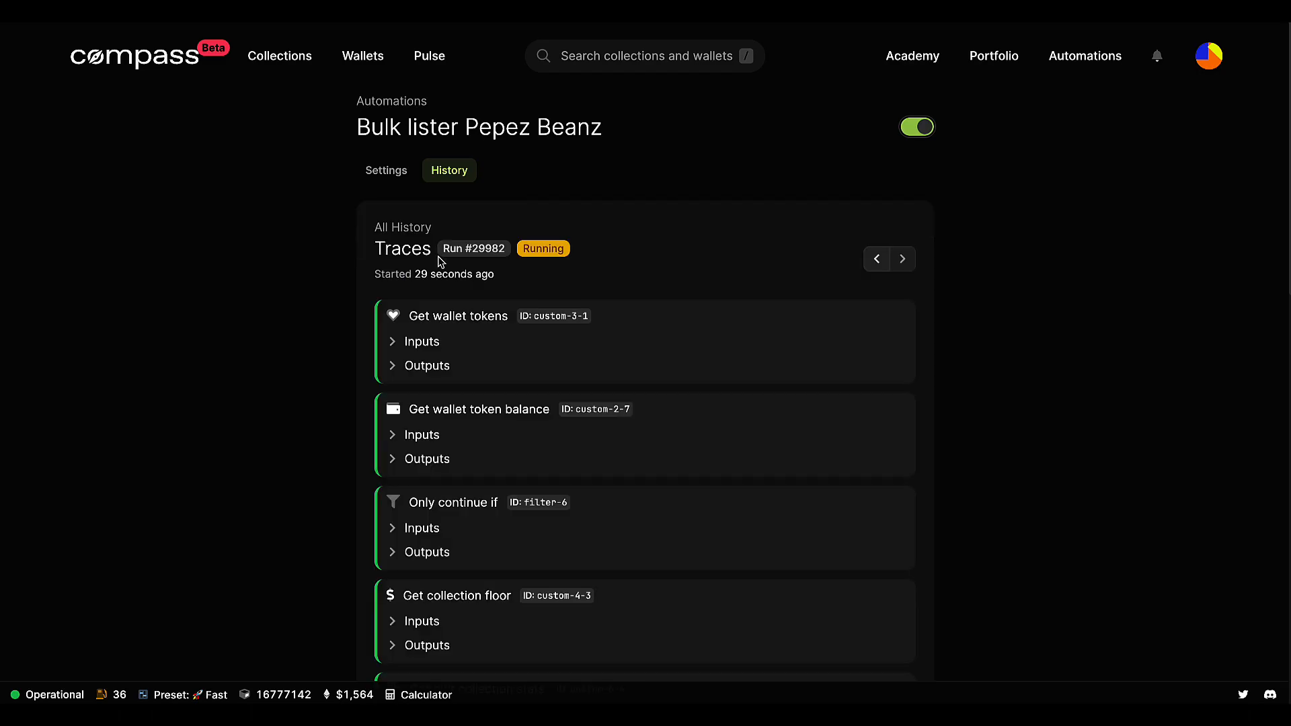
pyautogui.scroll(-15, 765, 394)
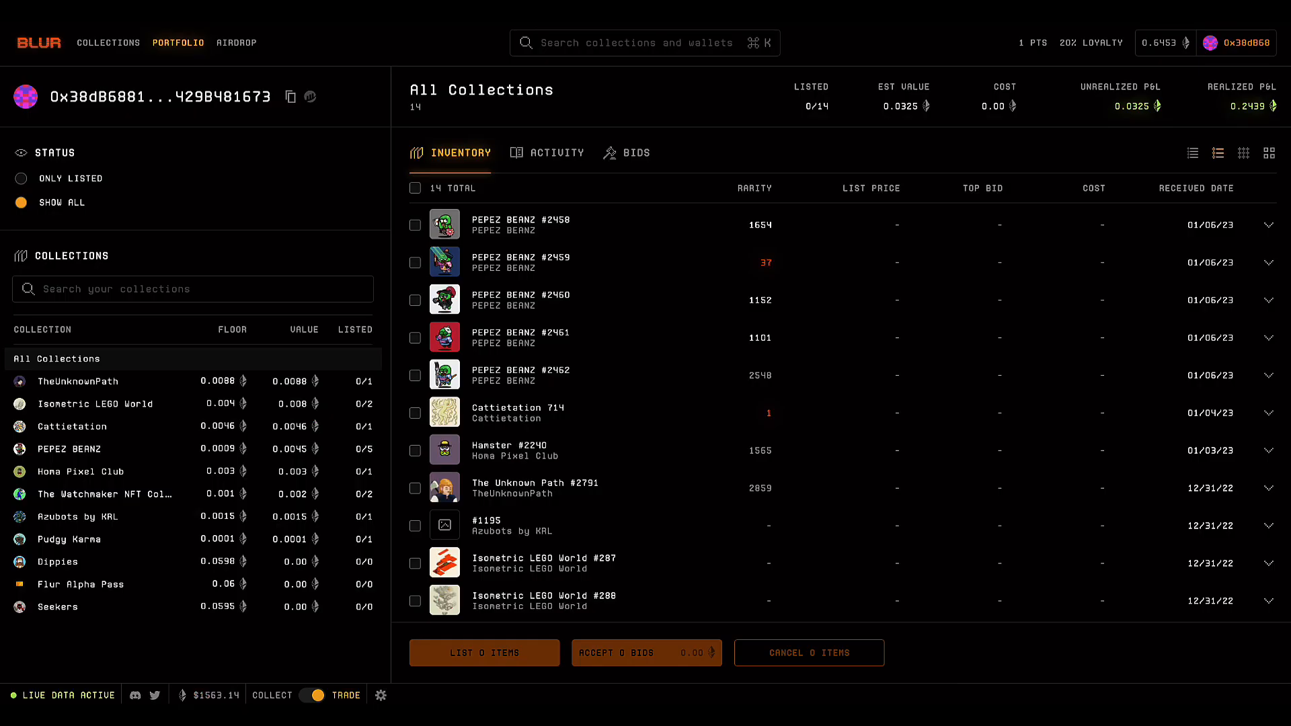
# - Reload the Blur portfolio and check the PEPEZ BEANZ listing prices in the OpenSea collected items
pyautogui.press('super+r')
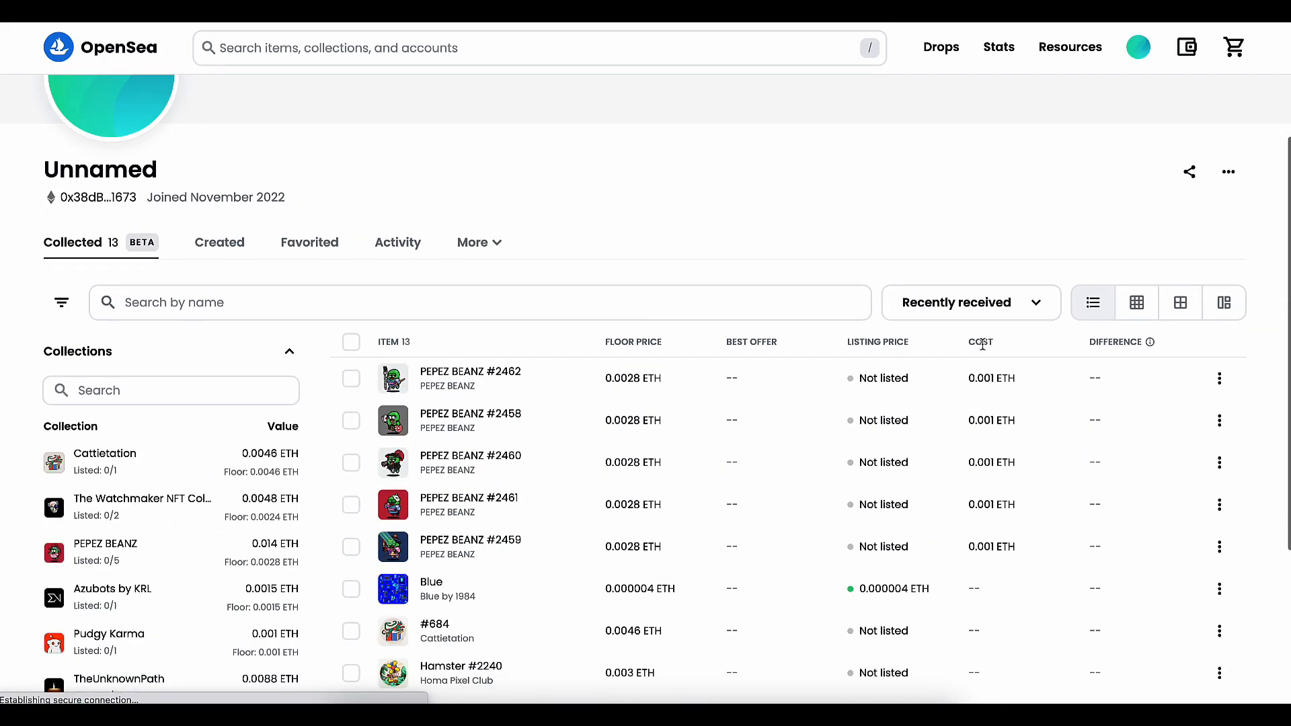
pyautogui.scroll(-1, 980, 283)
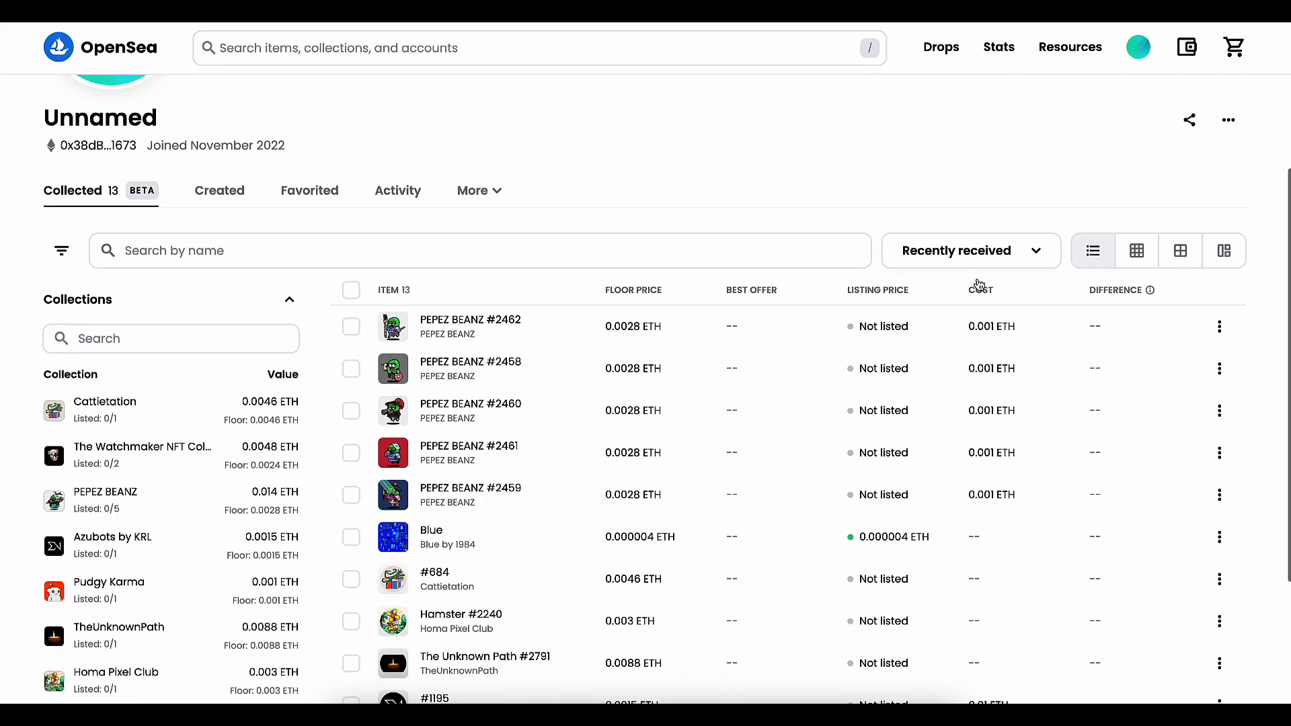
pyautogui.scroll(-1, 955, 408)
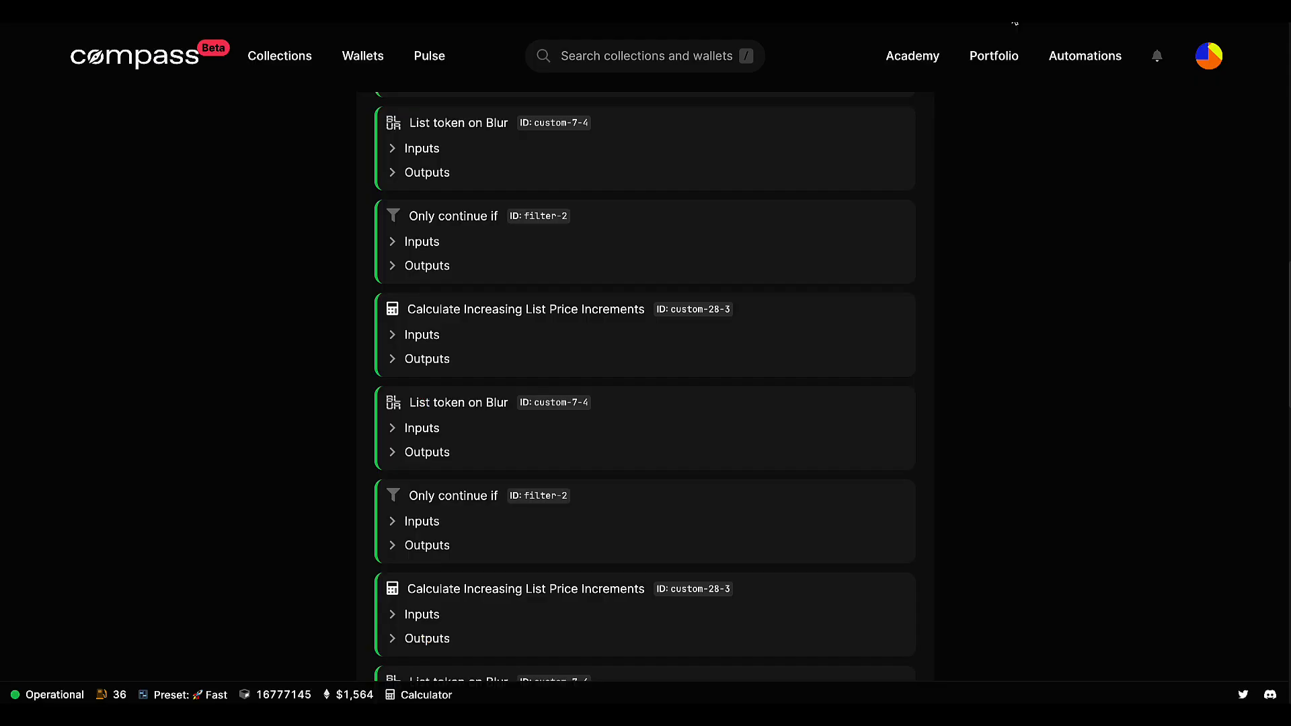
# - Return to the Compass run traces and examine the List token on Blur and List token actions
pyautogui.scroll(1, 819, 260)
pyautogui.scroll(5, 819, 260)
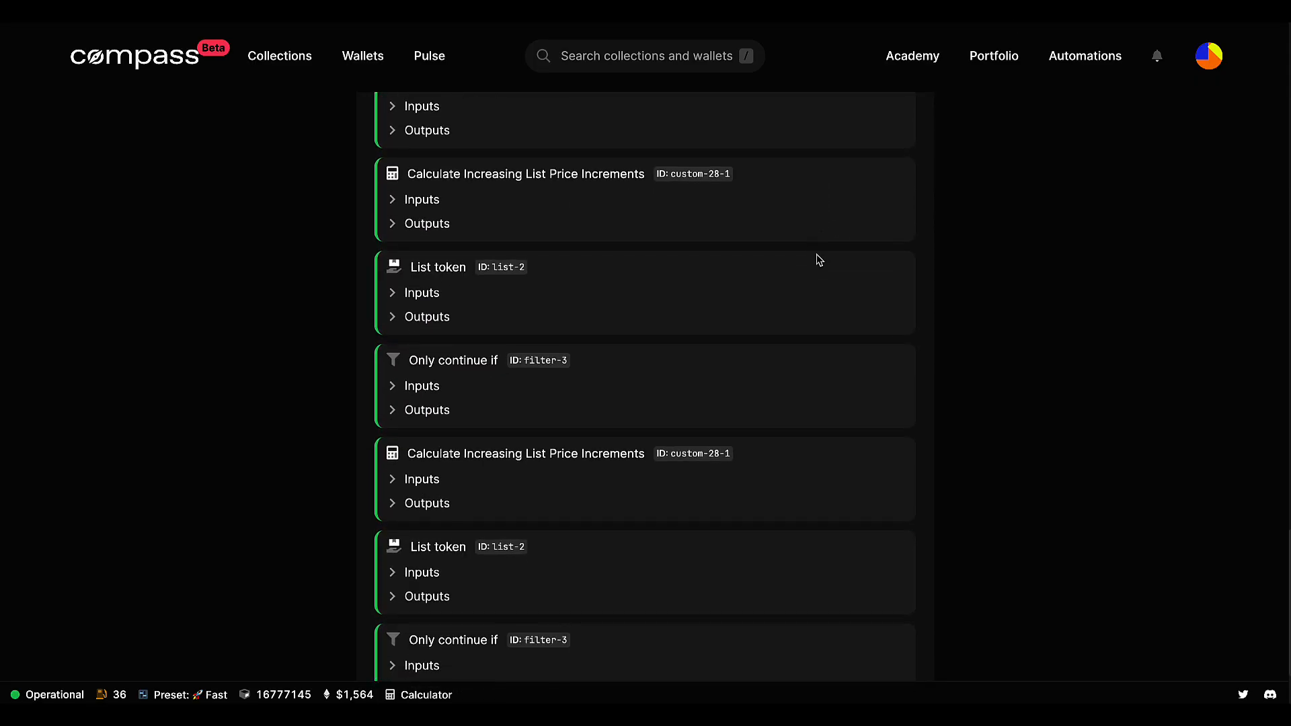
pyautogui.scroll(5, 819, 260)
pyautogui.scroll(4, 821, 337)
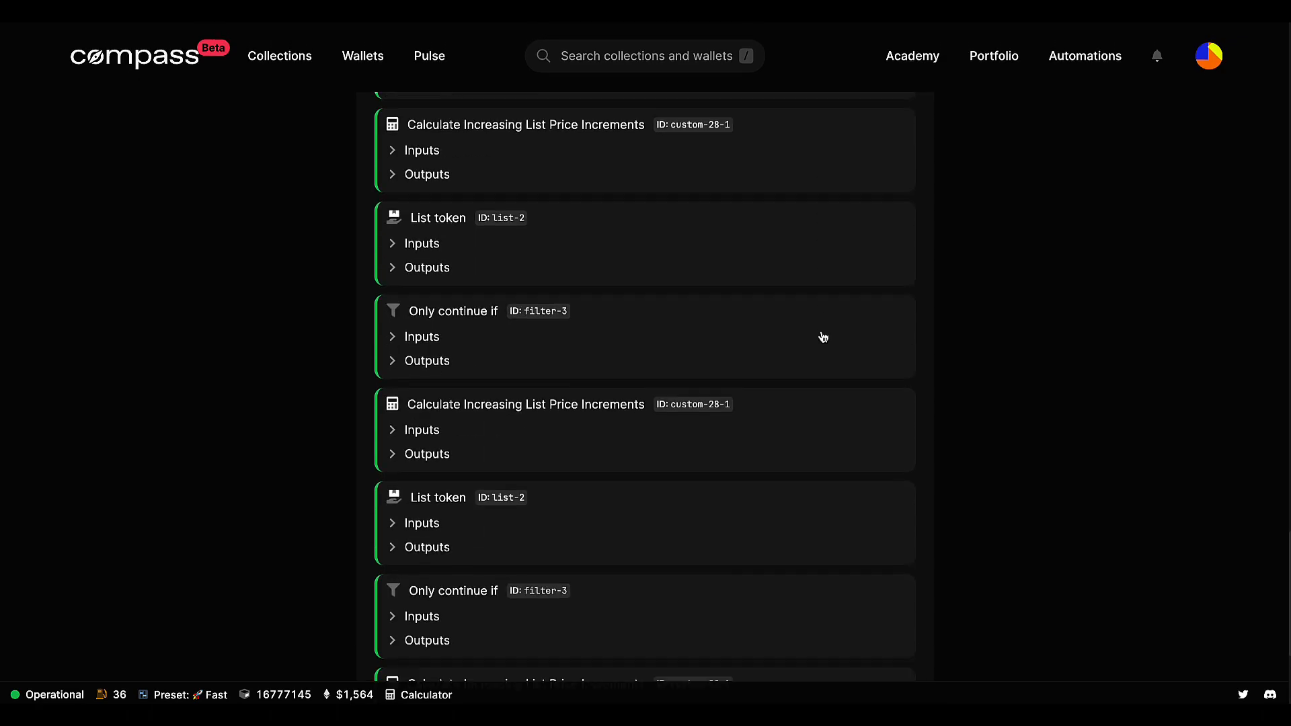
pyautogui.scroll(-3, 409, 412)
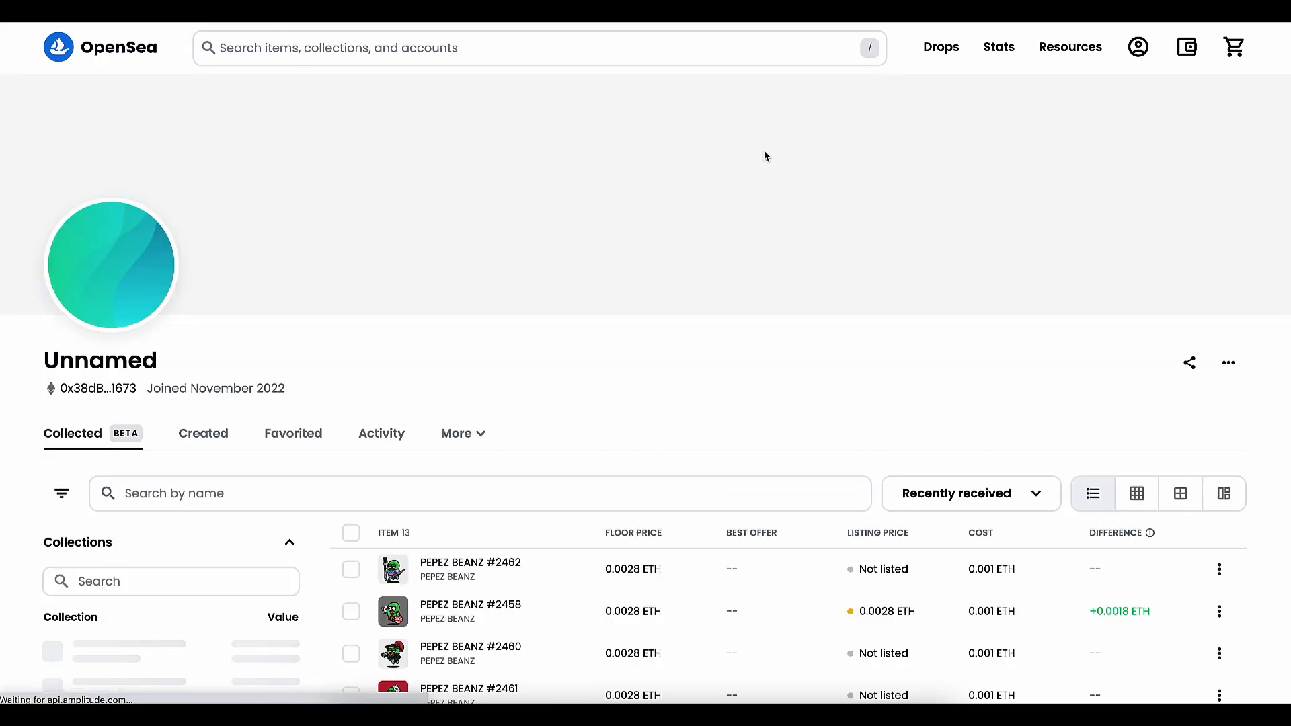
# - Check the PEPEZ BEANZ listing prices on the OpenSea profile, reloading the page for the latest listings
pyautogui.scroll(-3, 805, 268)
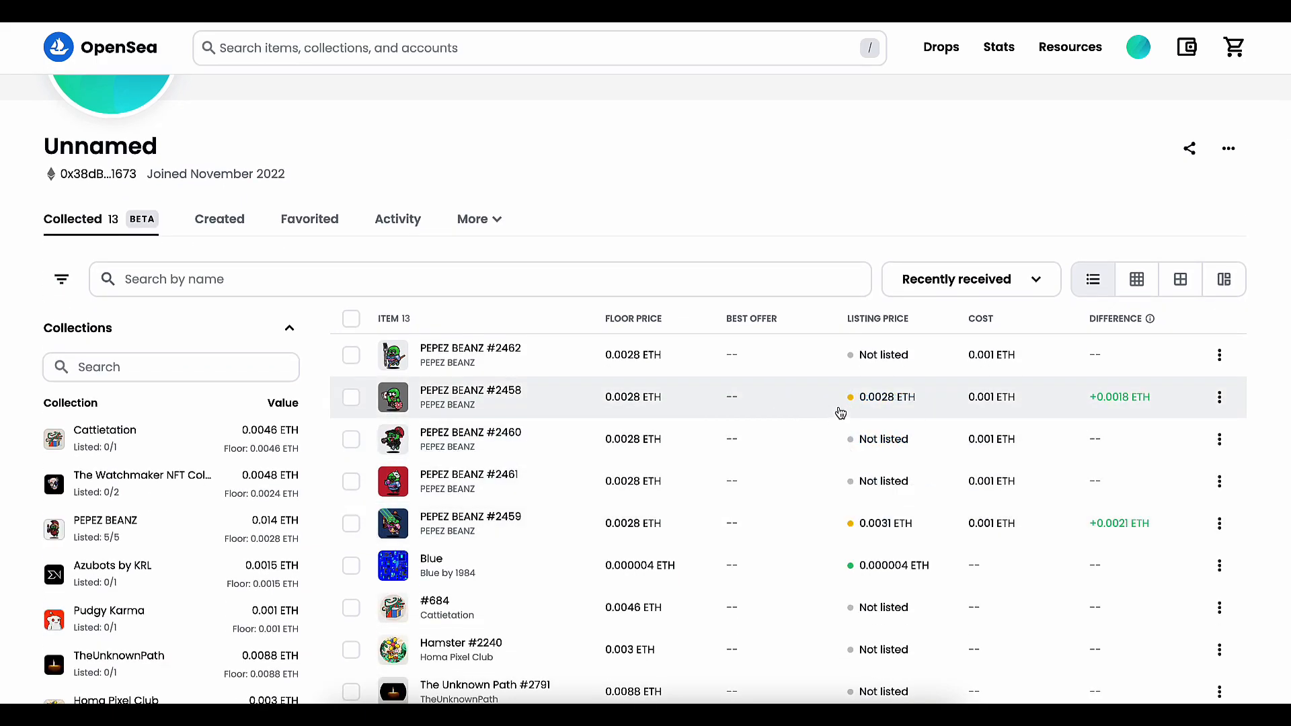
pyautogui.moveTo(874, 405)
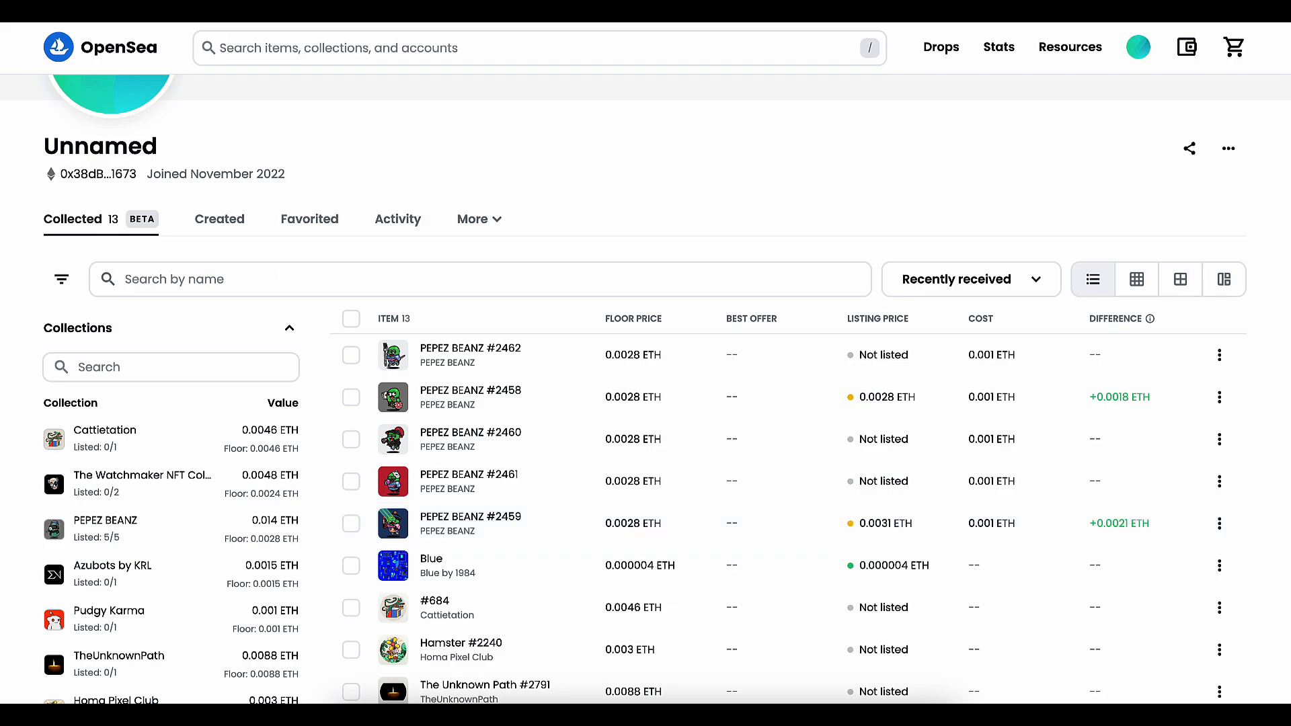
pyautogui.press('super+r')
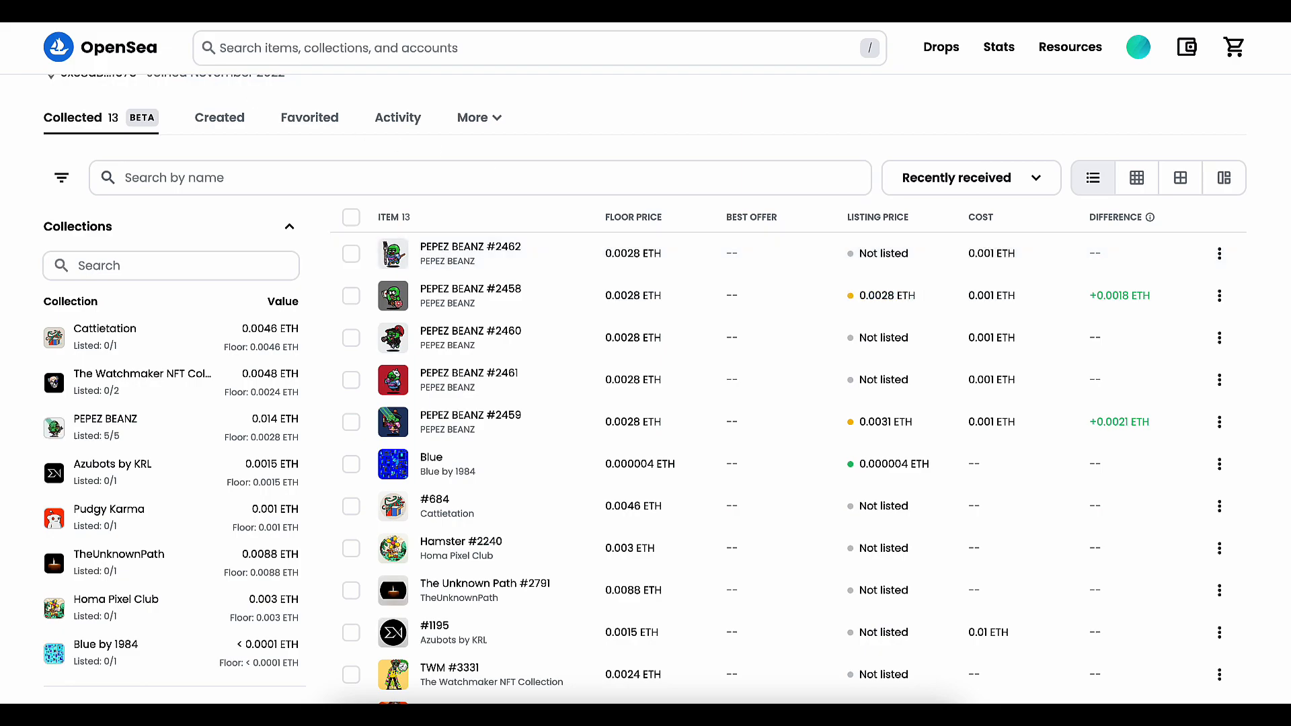
pyautogui.press('super+r')
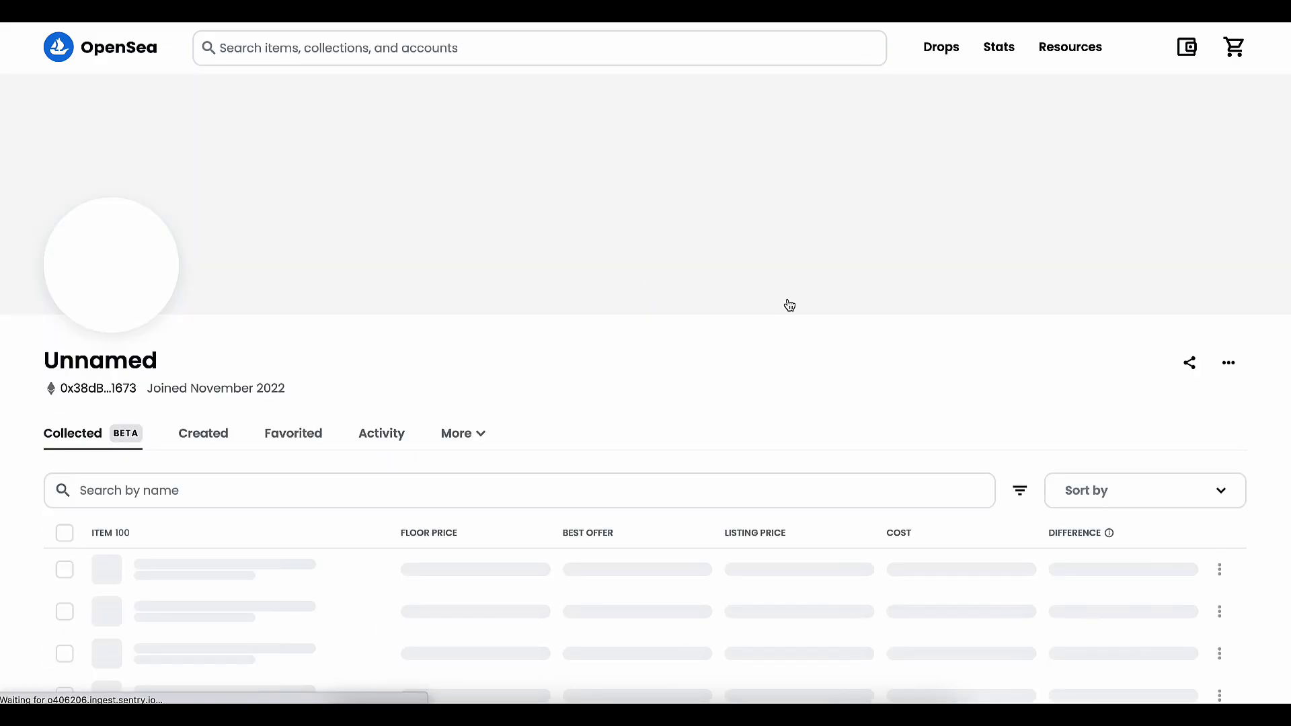
pyautogui.scroll(-2, 665, 433)
pyautogui.scroll(-1, 906, 564)
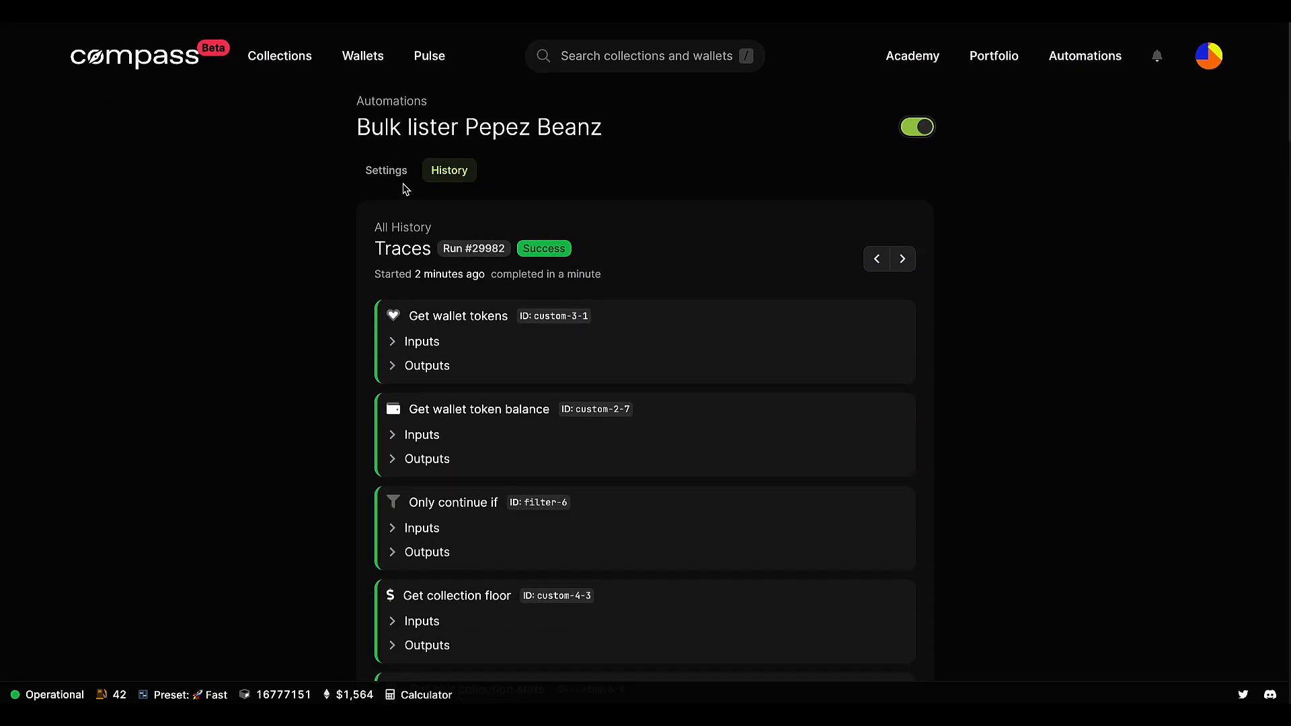
# - In the Compass automation's settings, set the Repeat trigger's interval to 15 minutes and update the automation
pyautogui.click(392, 172)
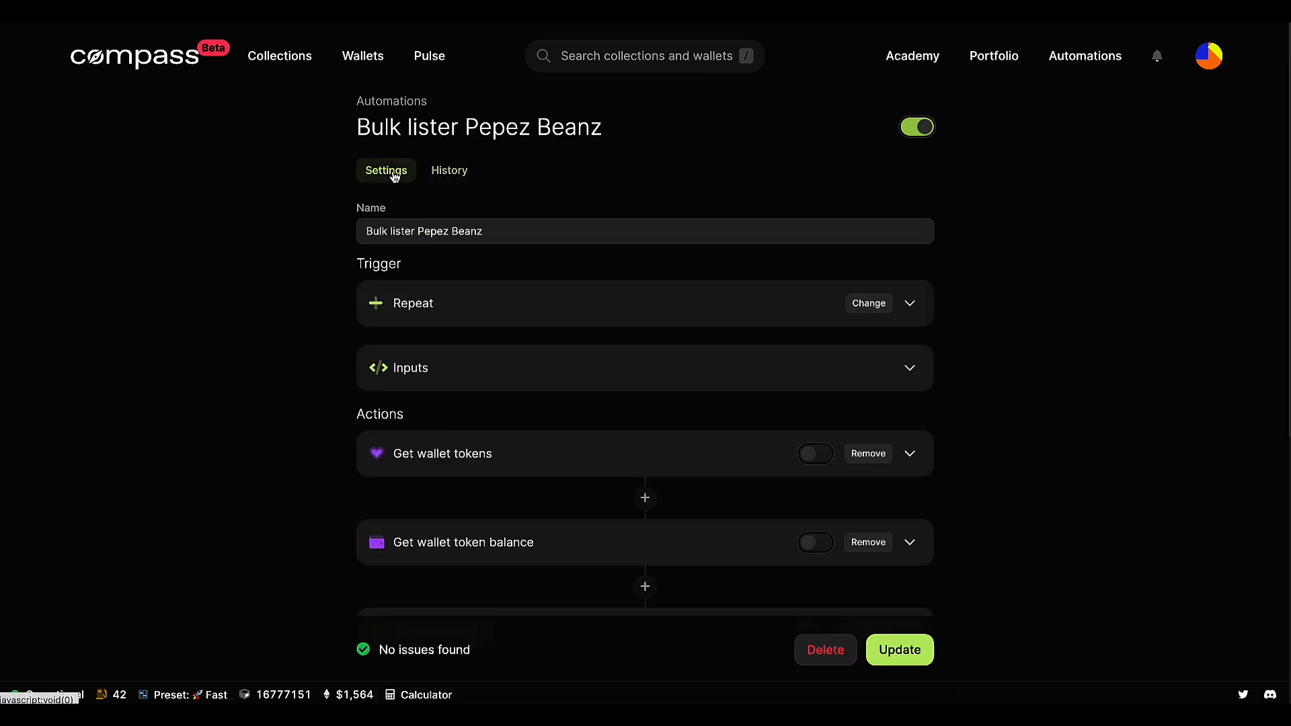
pyautogui.doubleClick(433, 378)
pyautogui.write('15')
pyautogui.click(901, 649)
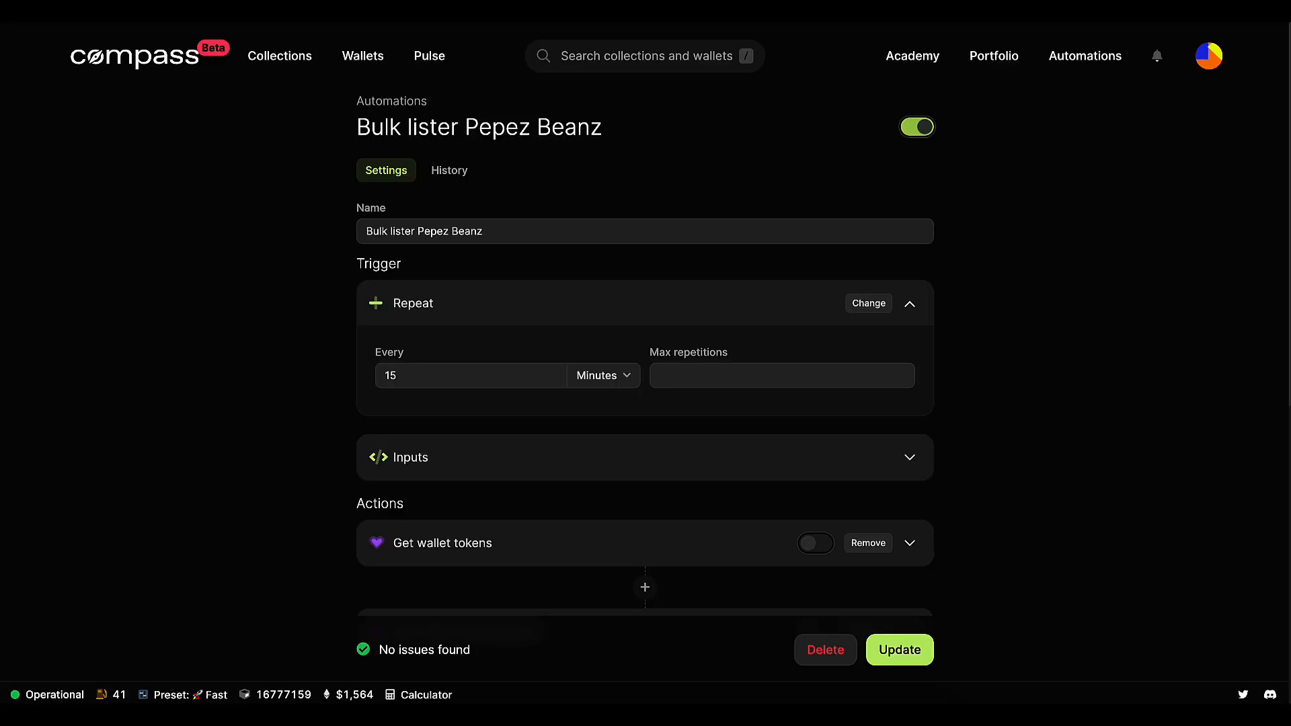
# - Examine the automation's Inputs, particularly the Listlowerlimit value, and collapse the section without changing it
pyautogui.click(657, 447)
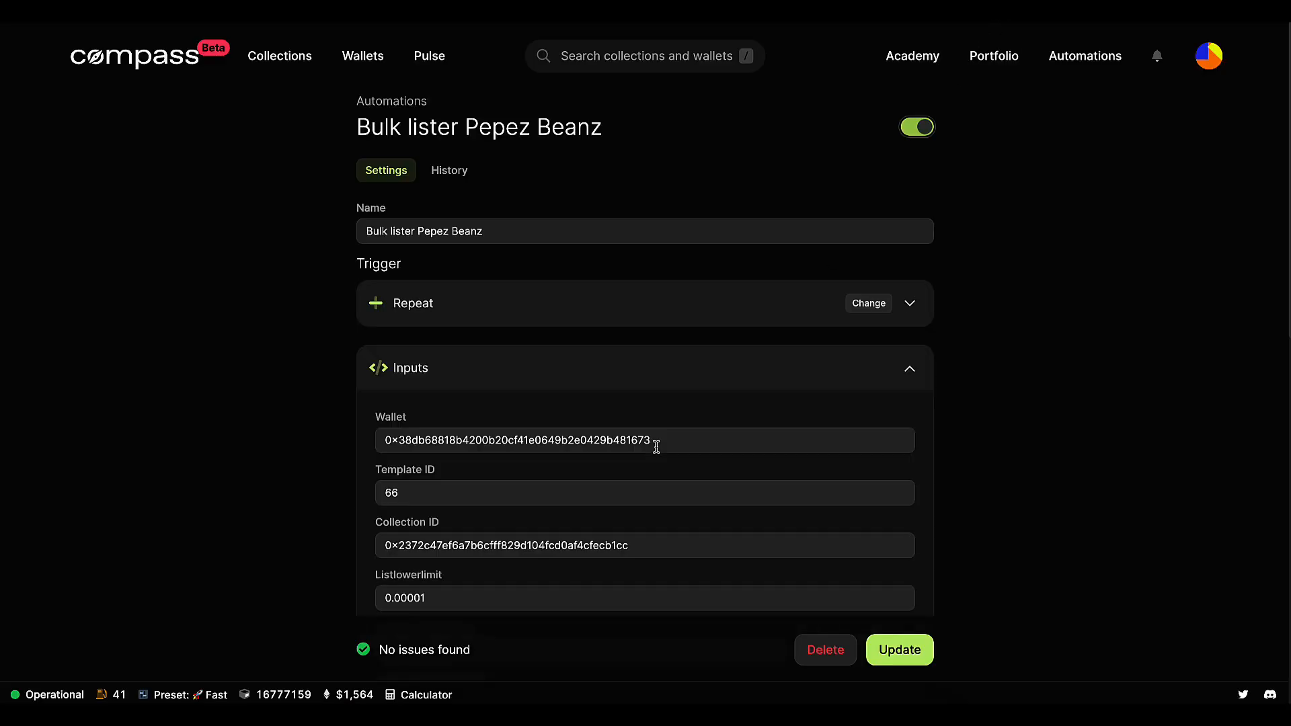
pyautogui.scroll(-3, 657, 444)
pyautogui.moveTo(449, 412); pyautogui.dragTo(367, 405)
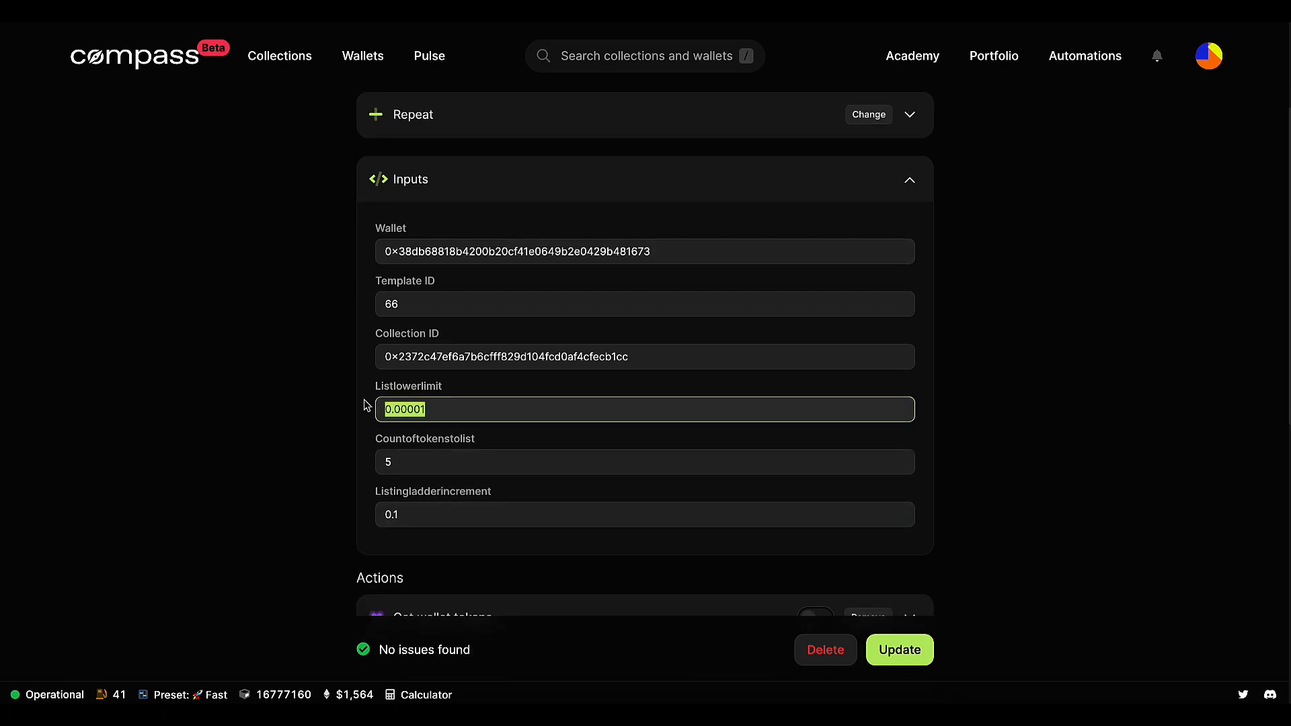
pyautogui.click(474, 408)
pyautogui.moveTo(475, 408); pyautogui.dragTo(332, 410)
pyautogui.scroll(-1, 332, 410)
pyautogui.click(475, 410)
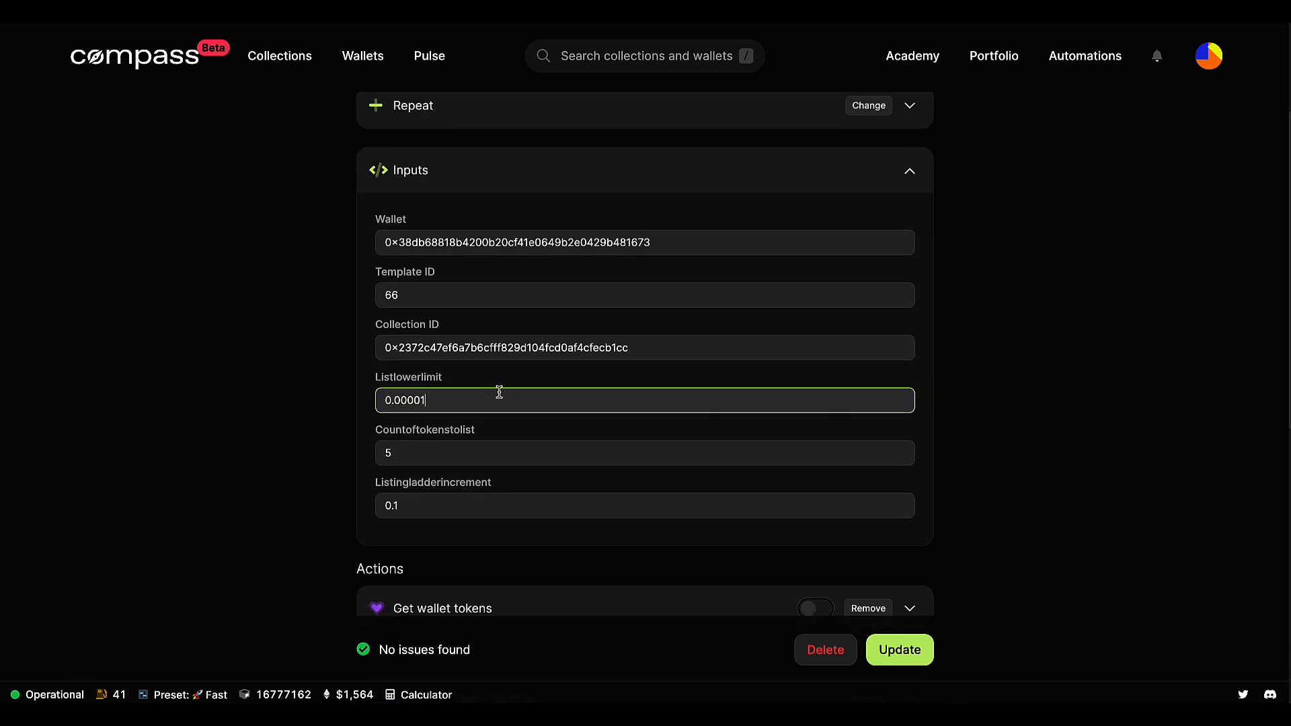
pyautogui.scroll(-2, 784, 251)
pyautogui.scroll(2, 718, 160)
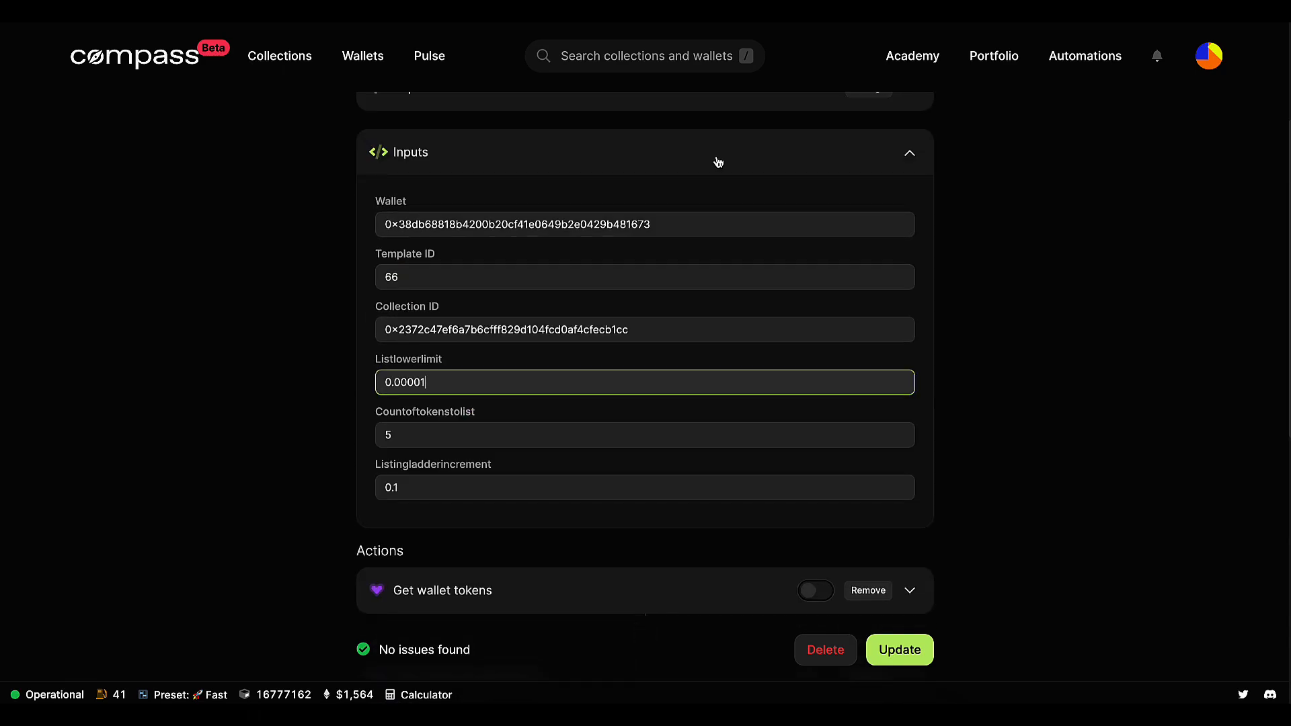
pyautogui.click(717, 162)
pyautogui.scroll(1, 663, 205)
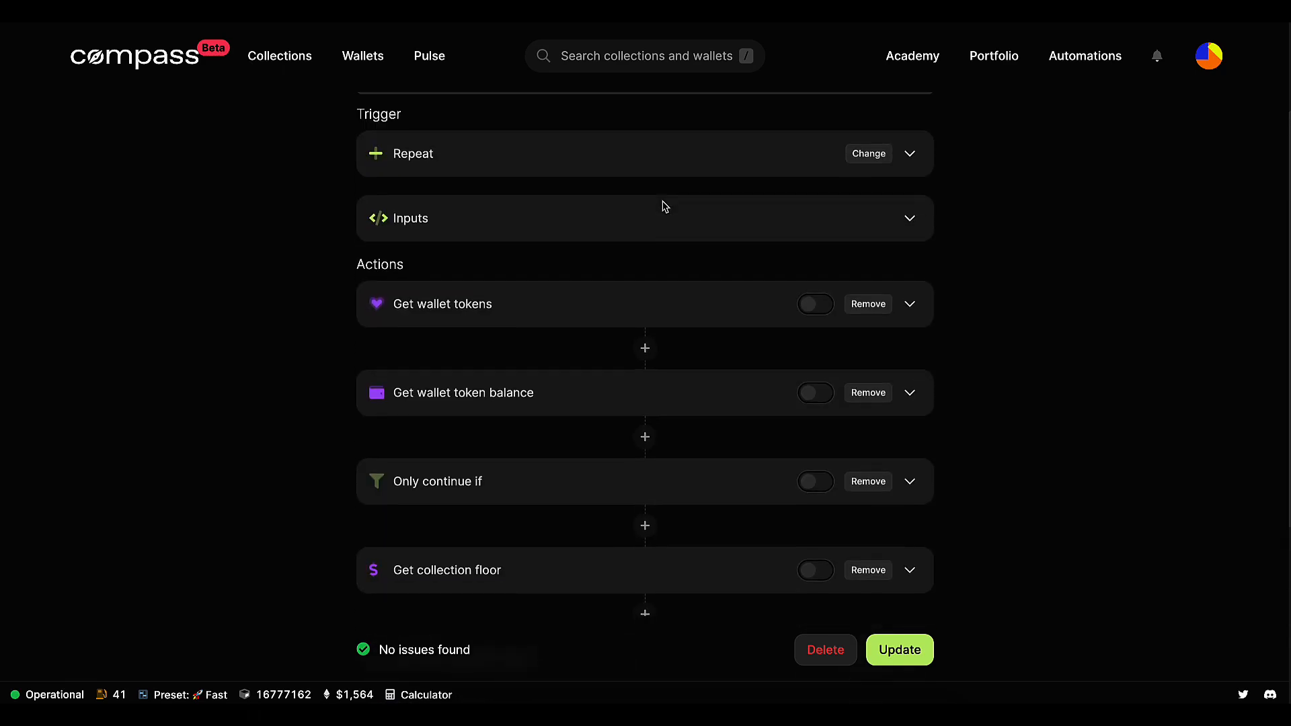
# - Briefly check the Repeat trigger's settings and return to the list of actions
pyautogui.click(673, 165)
pyautogui.click(698, 159)
pyautogui.scroll(-1, 698, 159)
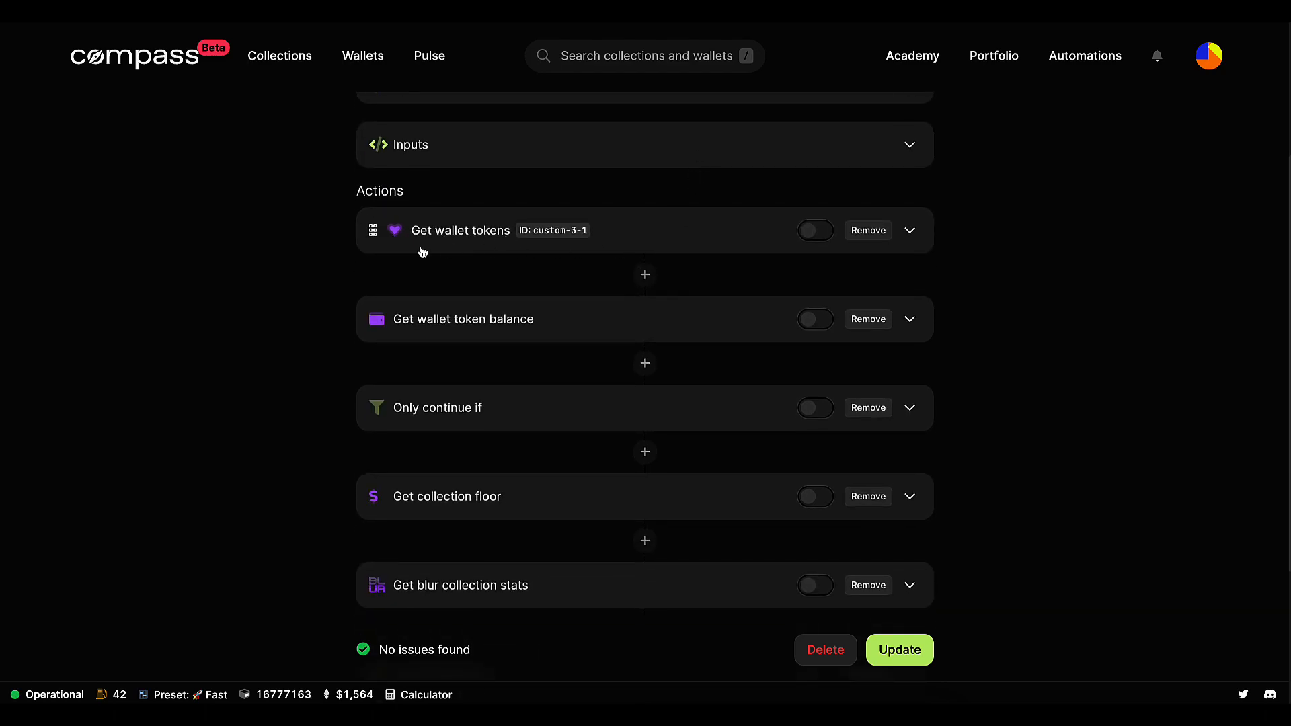
# - Inspect the Get wallet tokens action's collection filter and wallet ID, and compare them with the automation's Inputs
pyautogui.click(650, 237)
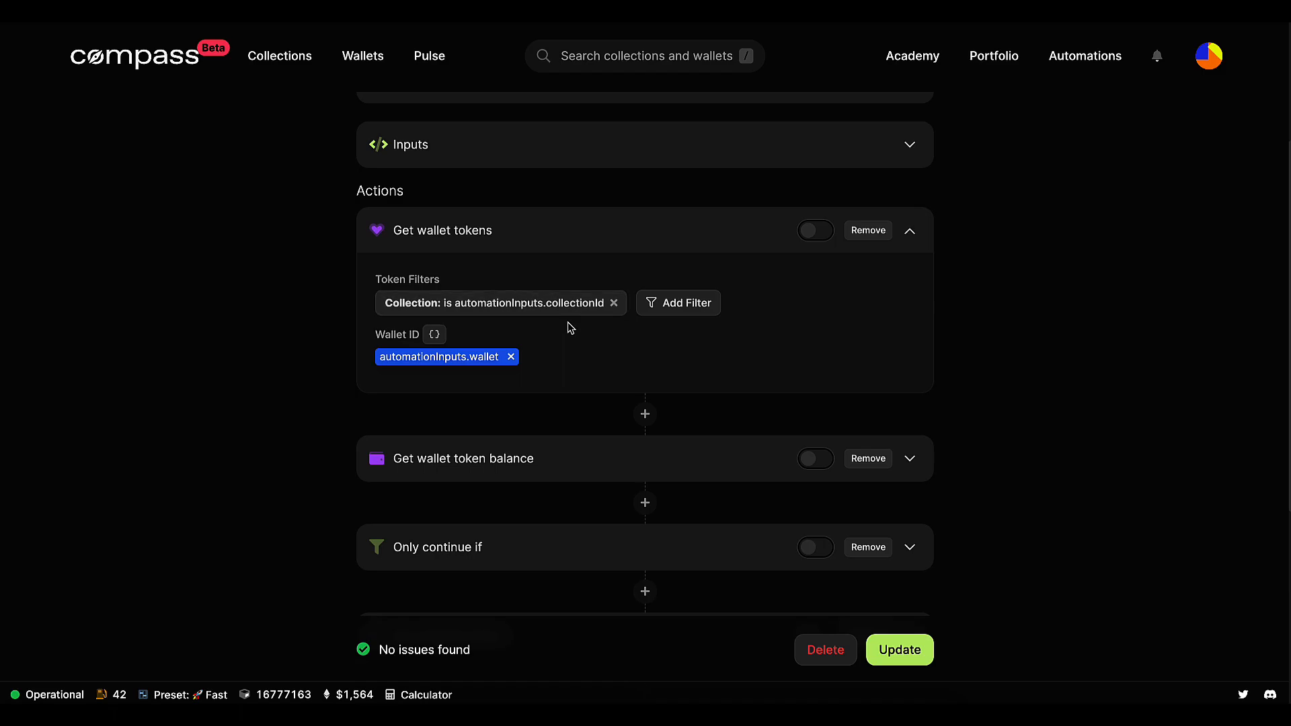
pyautogui.scroll(2, 570, 327)
pyautogui.click(522, 269)
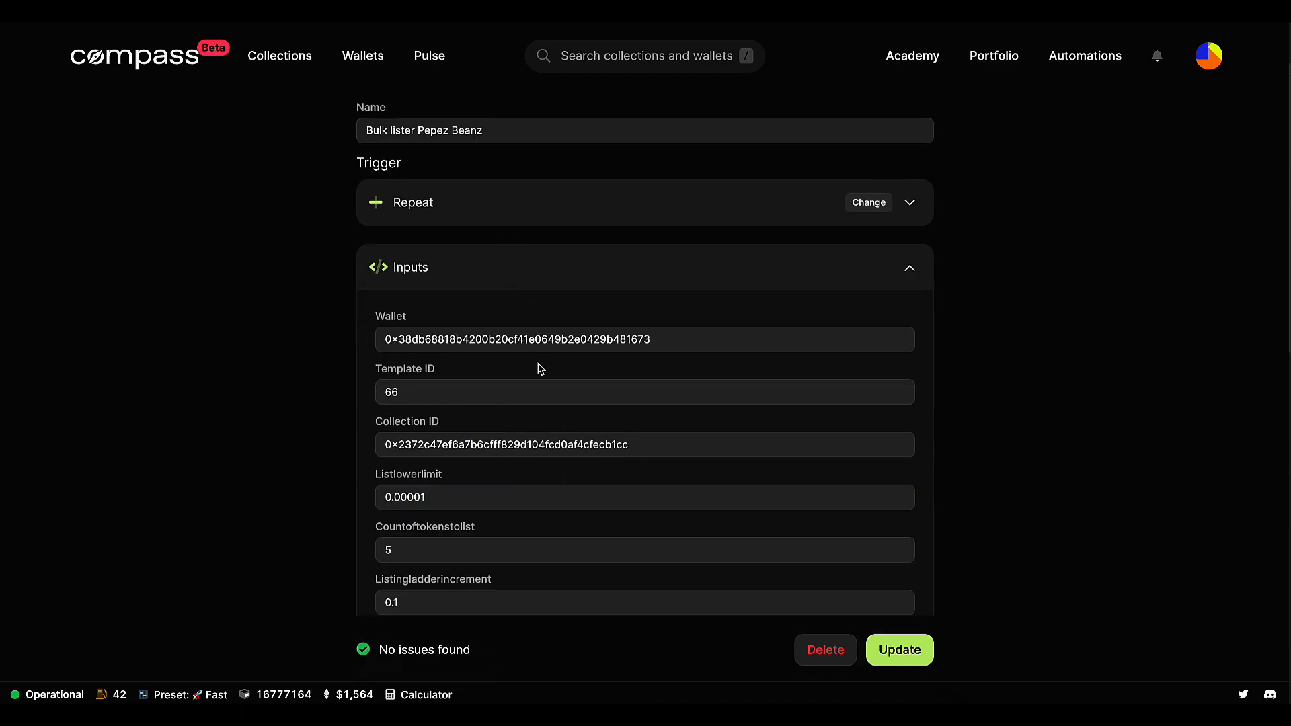
pyautogui.scroll(-9, 536, 369)
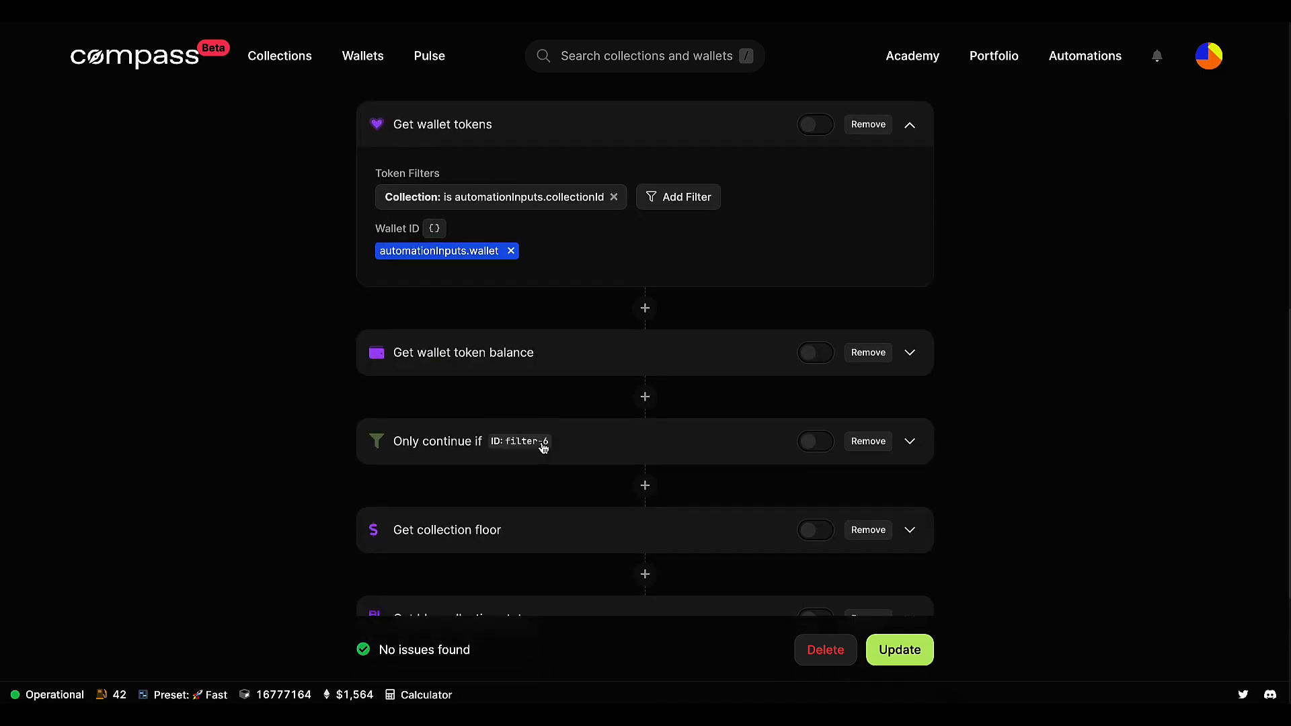
# - Inspect the settings of the Get wallet token balance action and the Only continue if condition that follows it
pyautogui.click(688, 357)
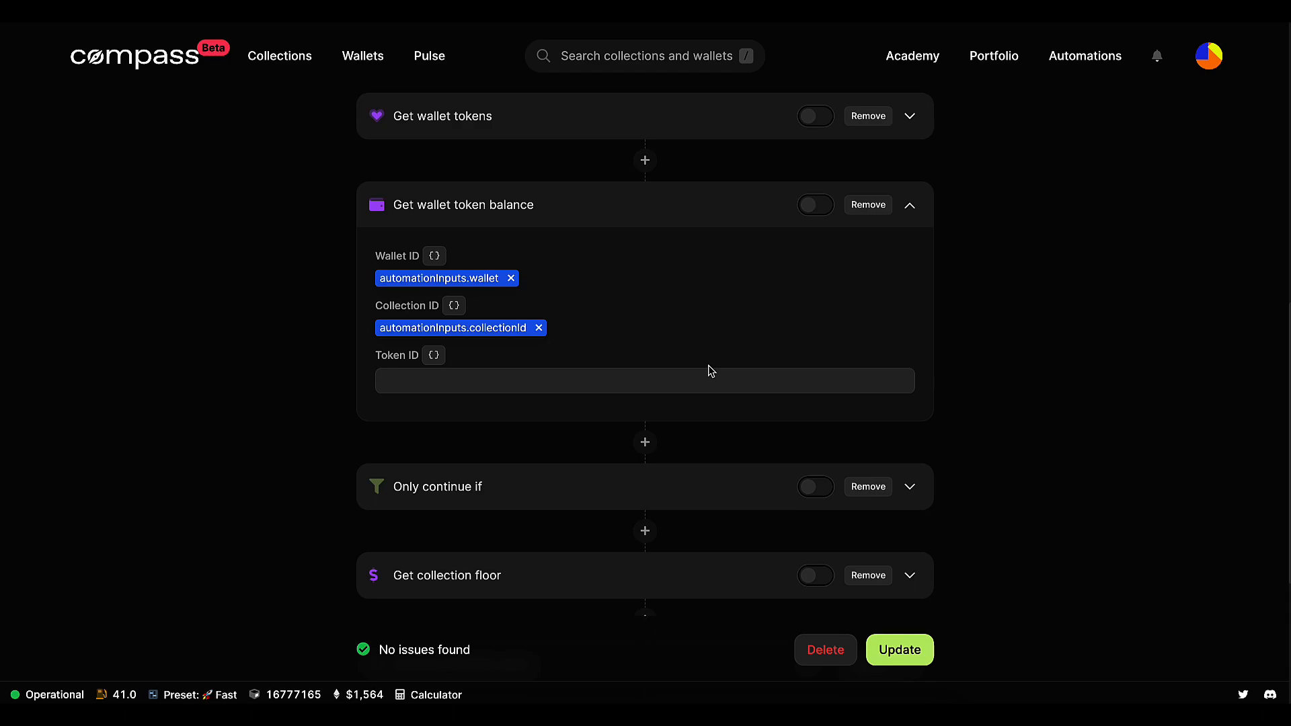
pyautogui.click(589, 488)
pyautogui.moveTo(462, 307)
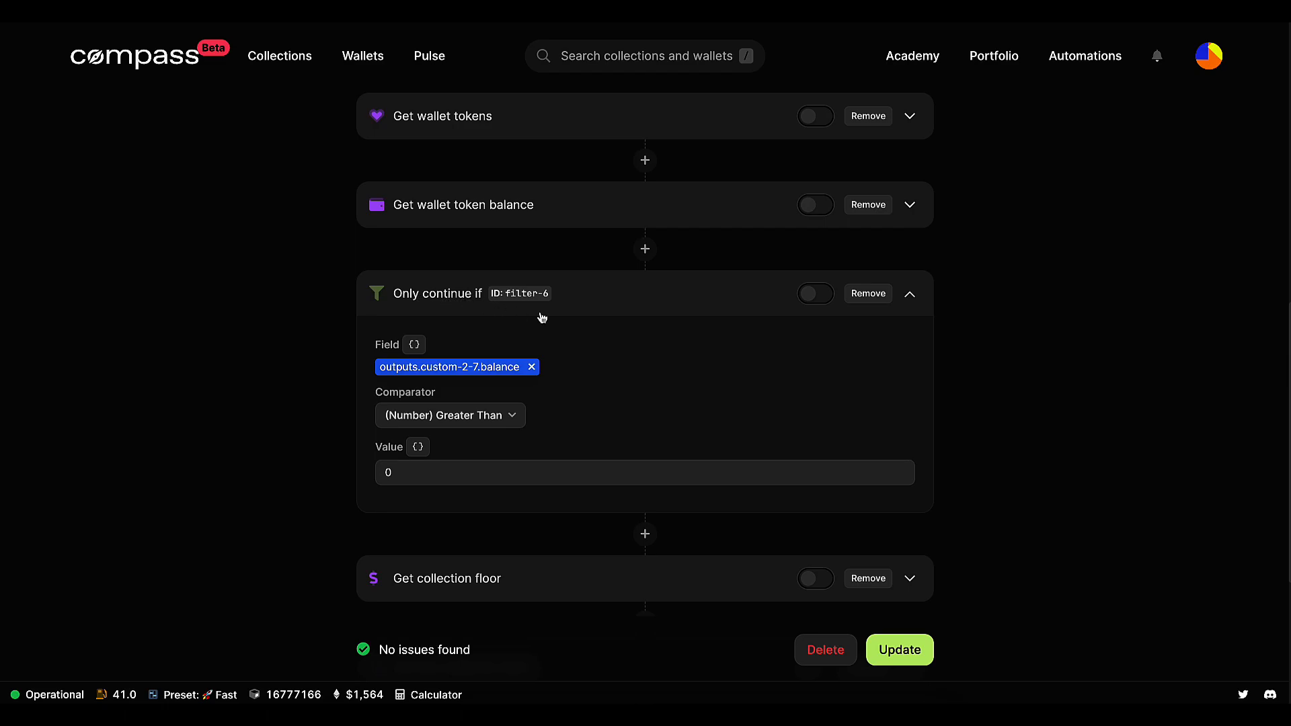
pyautogui.moveTo(529, 218)
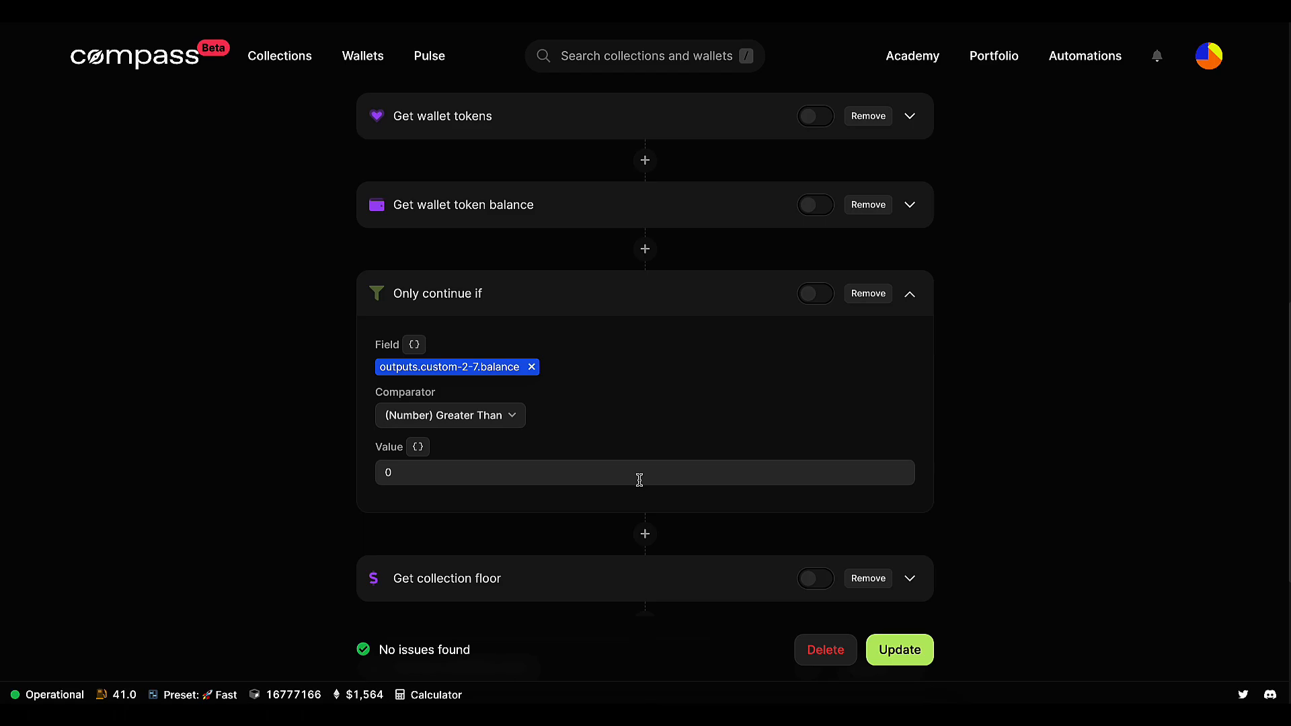
pyautogui.scroll(-3, 640, 480)
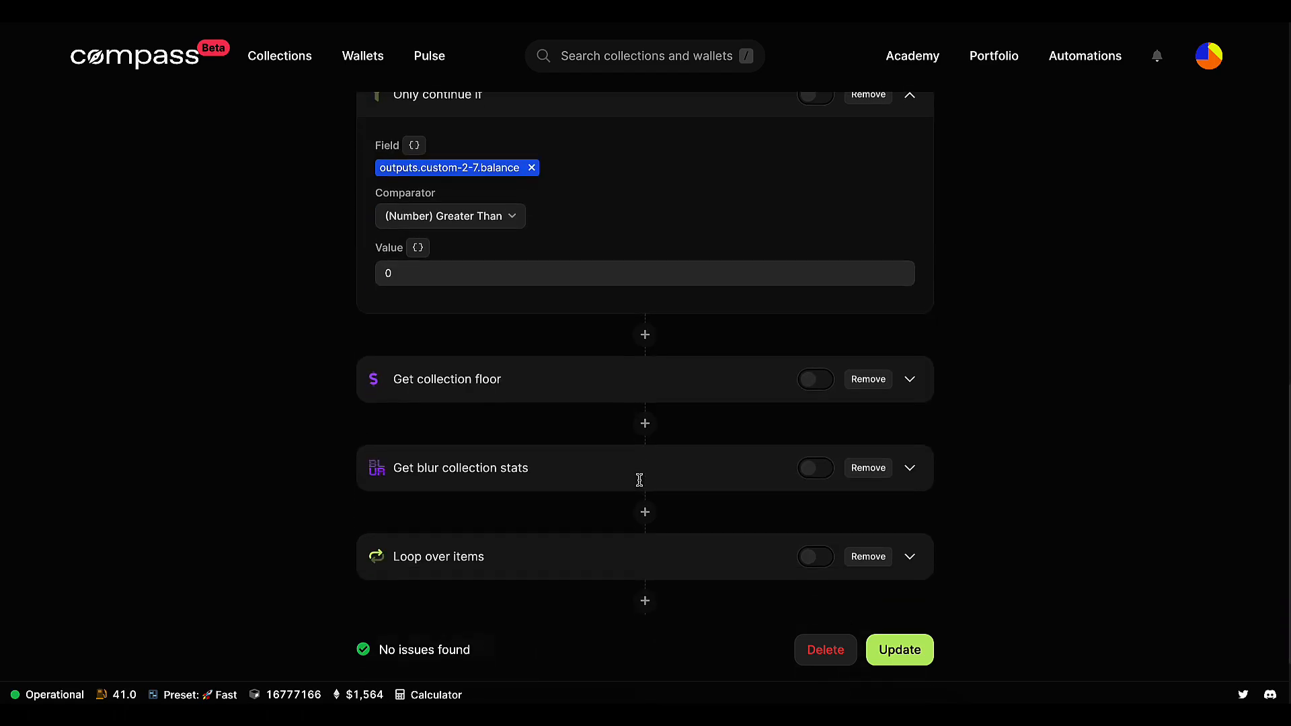
# - Inspect the inputs of the Get collection floor and Get blur collection stats actions
pyautogui.click(703, 379)
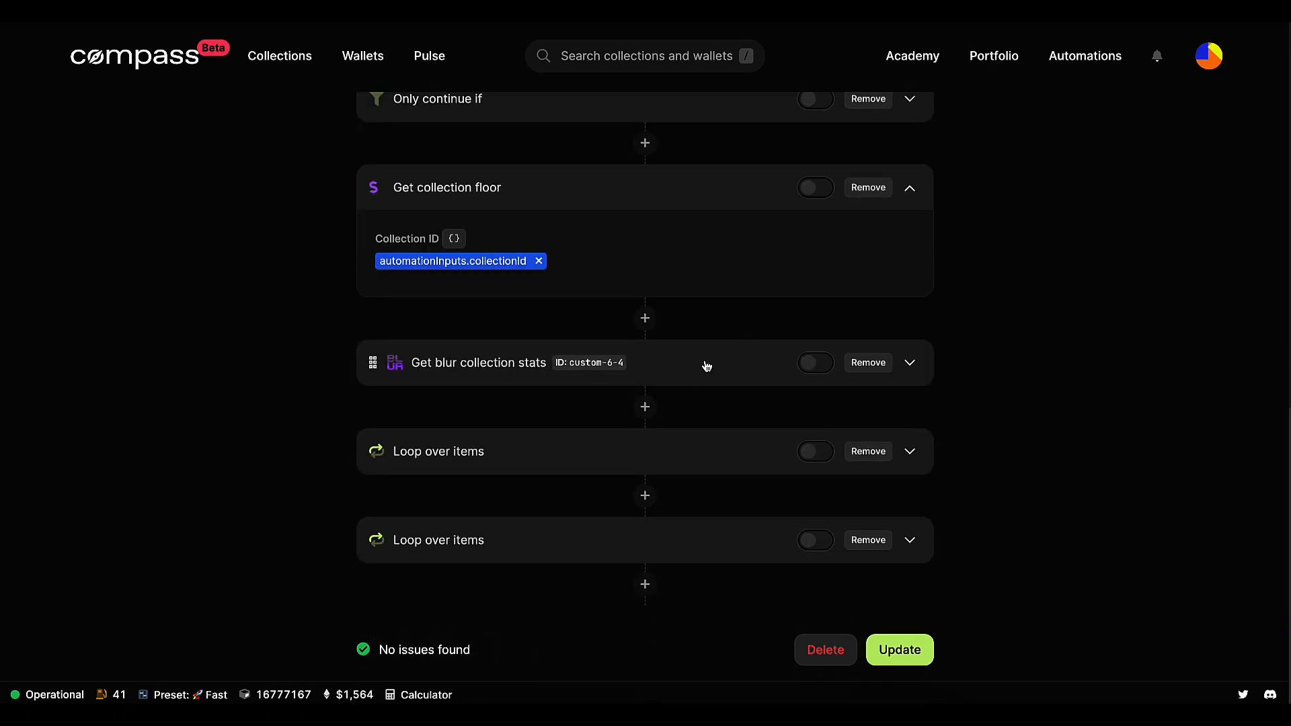
pyautogui.click(711, 379)
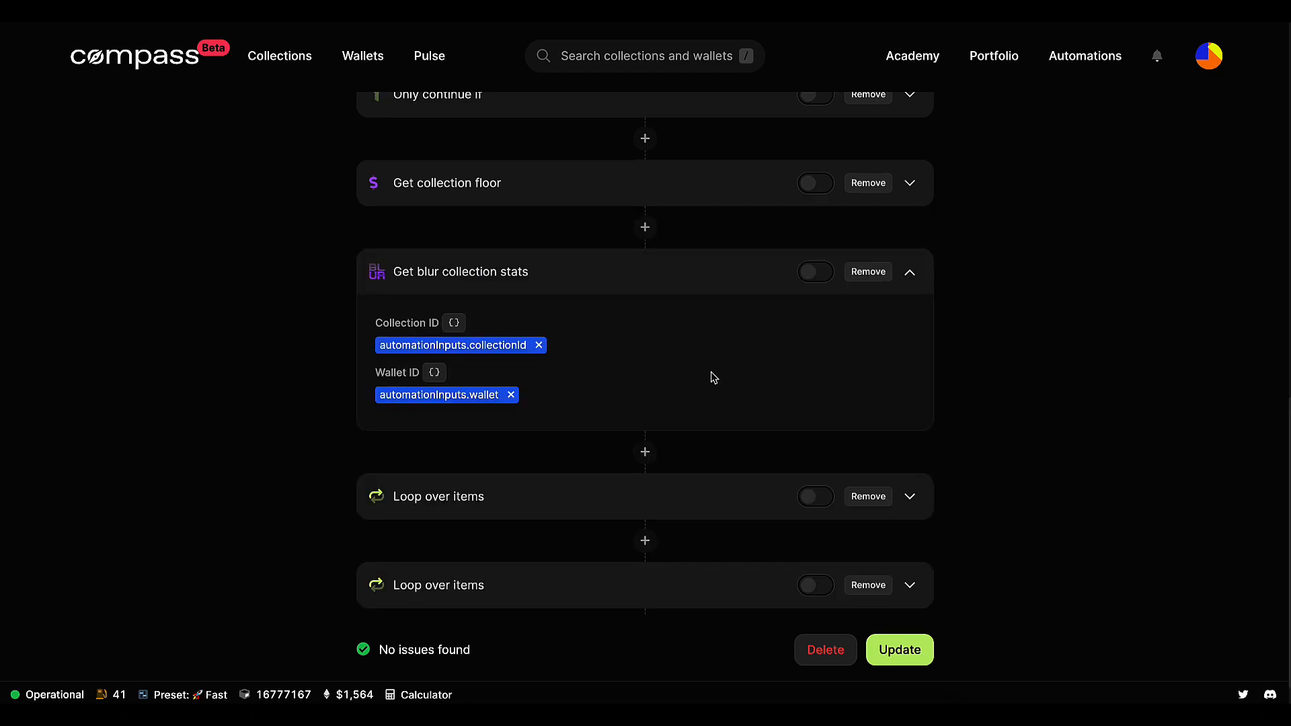
# - Inspect the first Loop over items action's token list and the inputs of its Calculate Increasing List Price Increments action
pyautogui.scroll(-1, 669, 308)
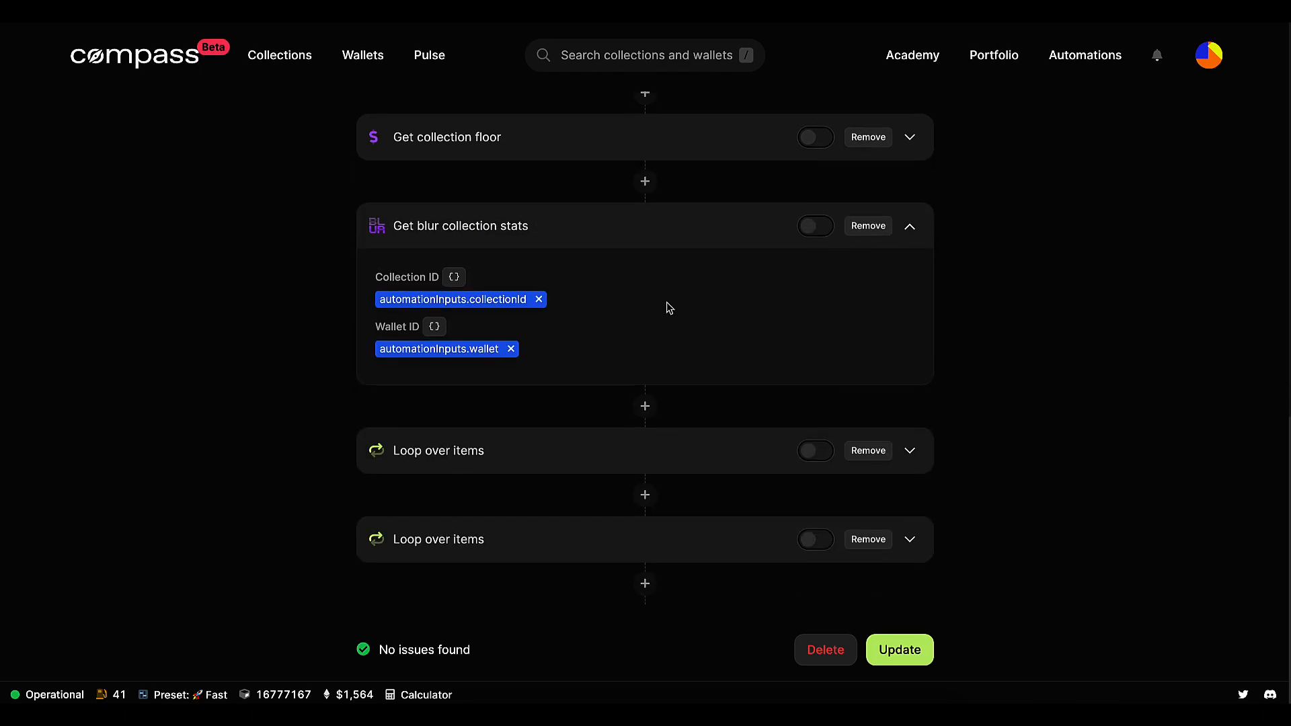
pyautogui.click(604, 449)
pyautogui.scroll(-1, 605, 449)
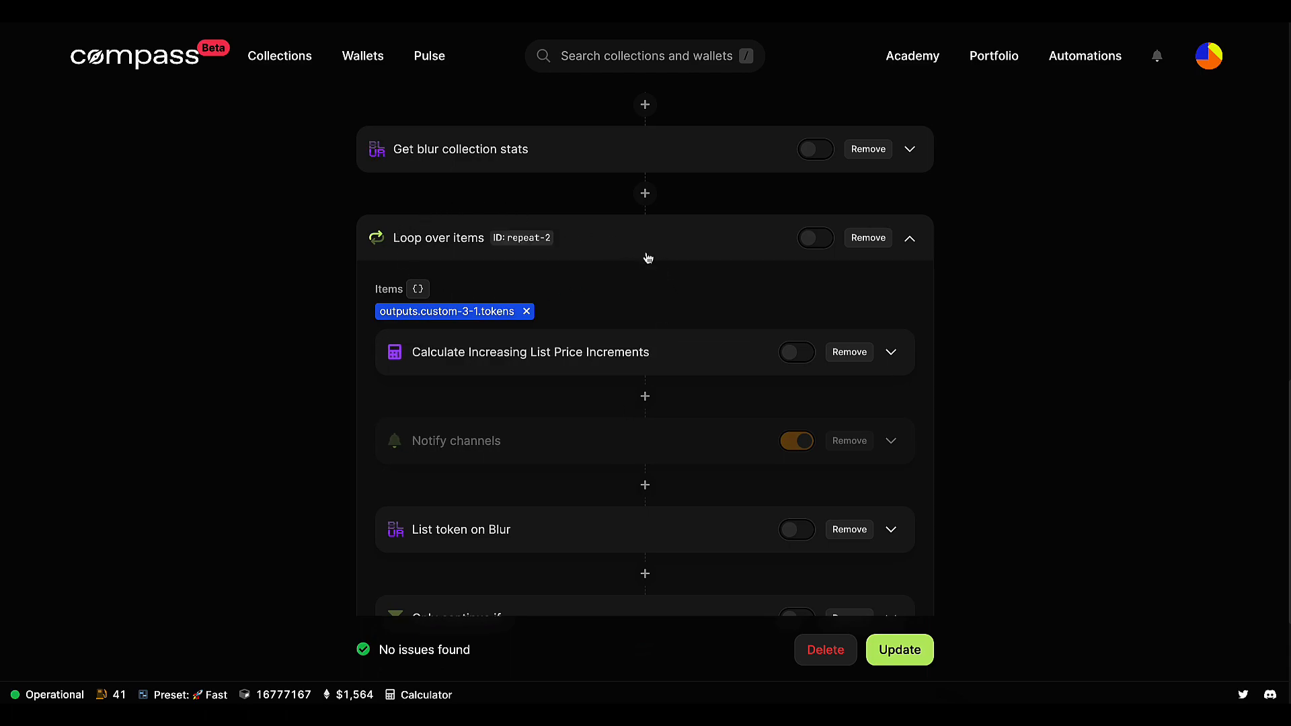
pyautogui.scroll(-1, 648, 258)
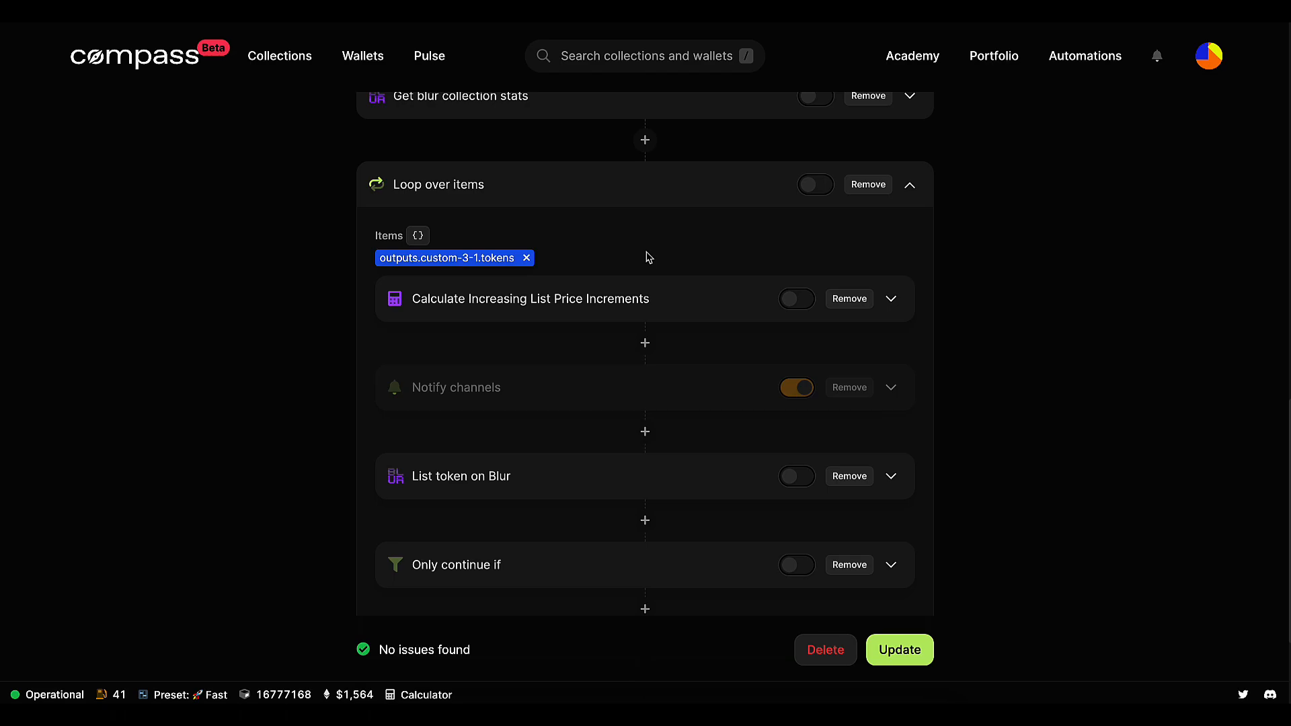
pyautogui.click(637, 296)
pyautogui.scroll(-1, 745, 357)
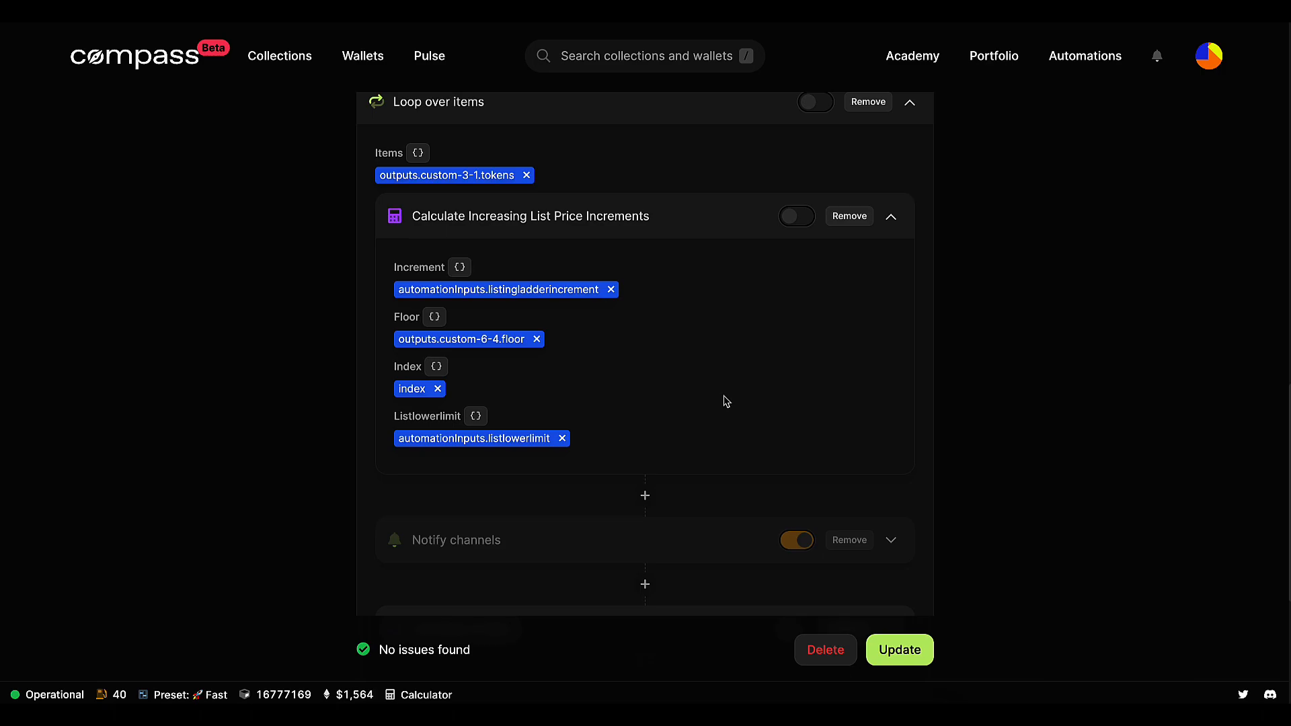
pyautogui.scroll(-2, 725, 401)
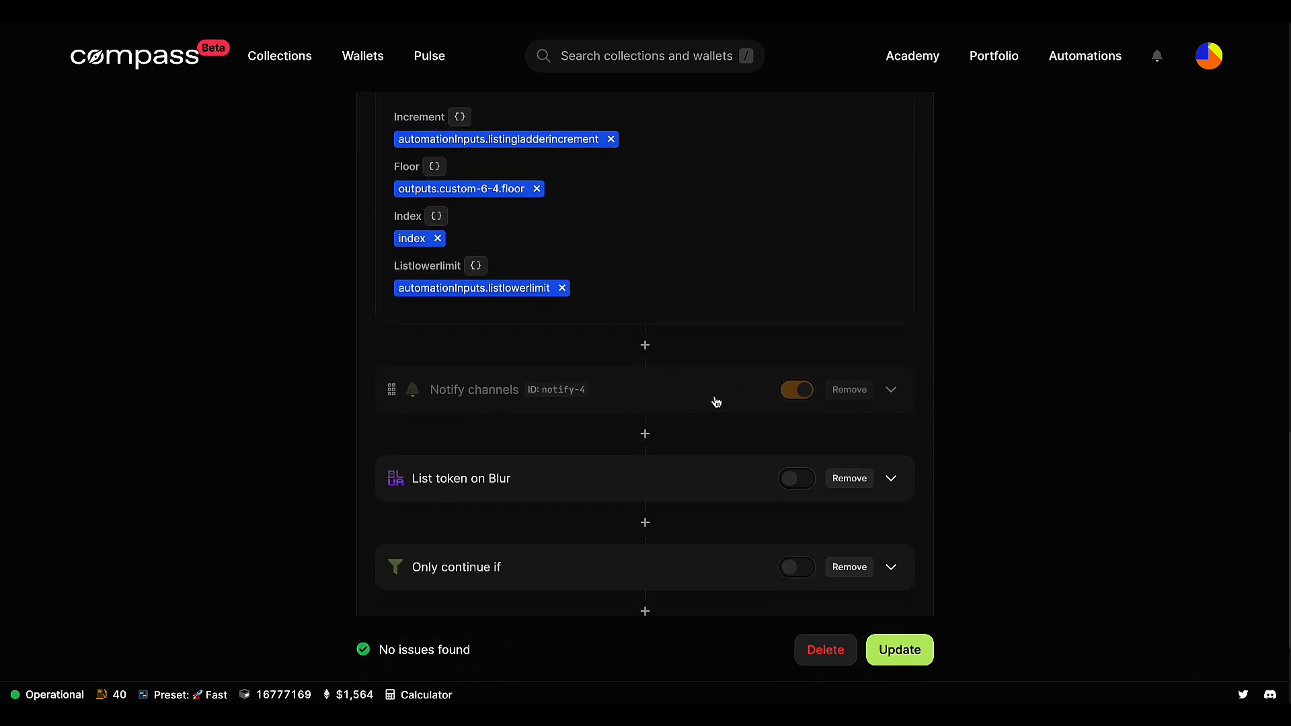
pyautogui.scroll(1, 706, 365)
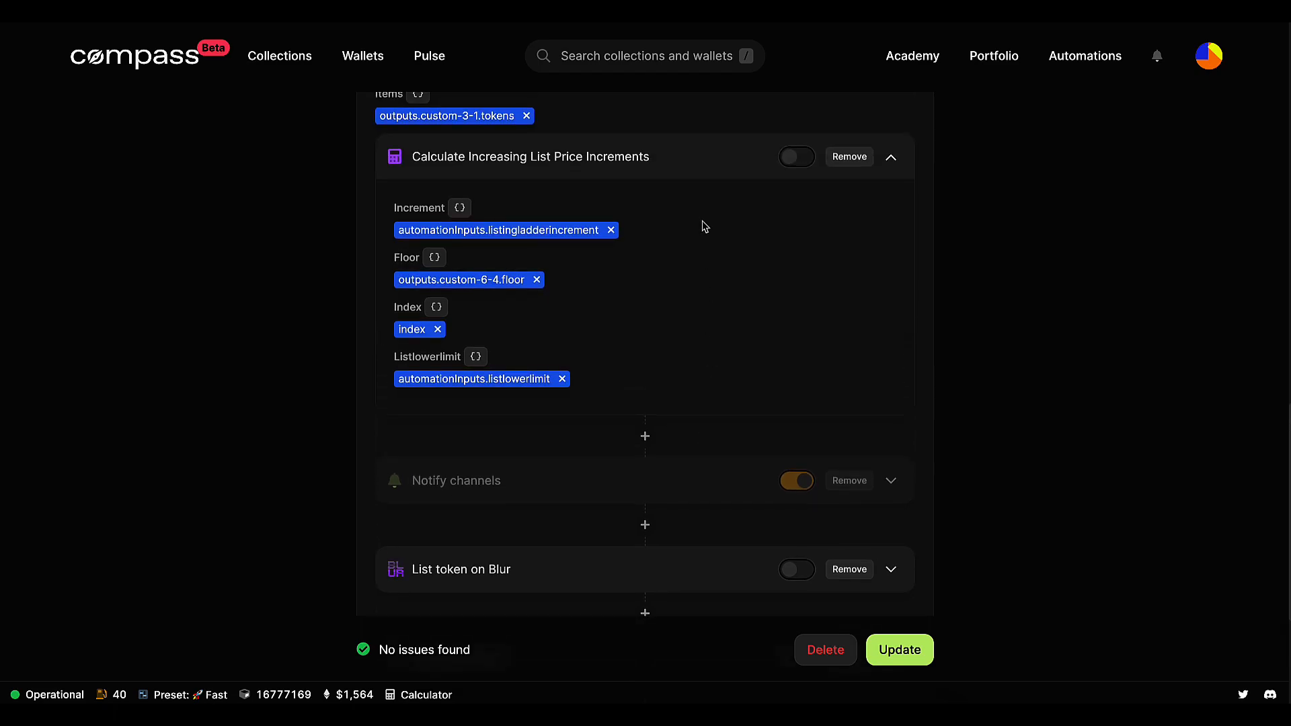
pyautogui.click(702, 176)
# - Temporarily enable the first loop's Notify channels action to read its simulation message, and disable it again
pyautogui.click(797, 245)
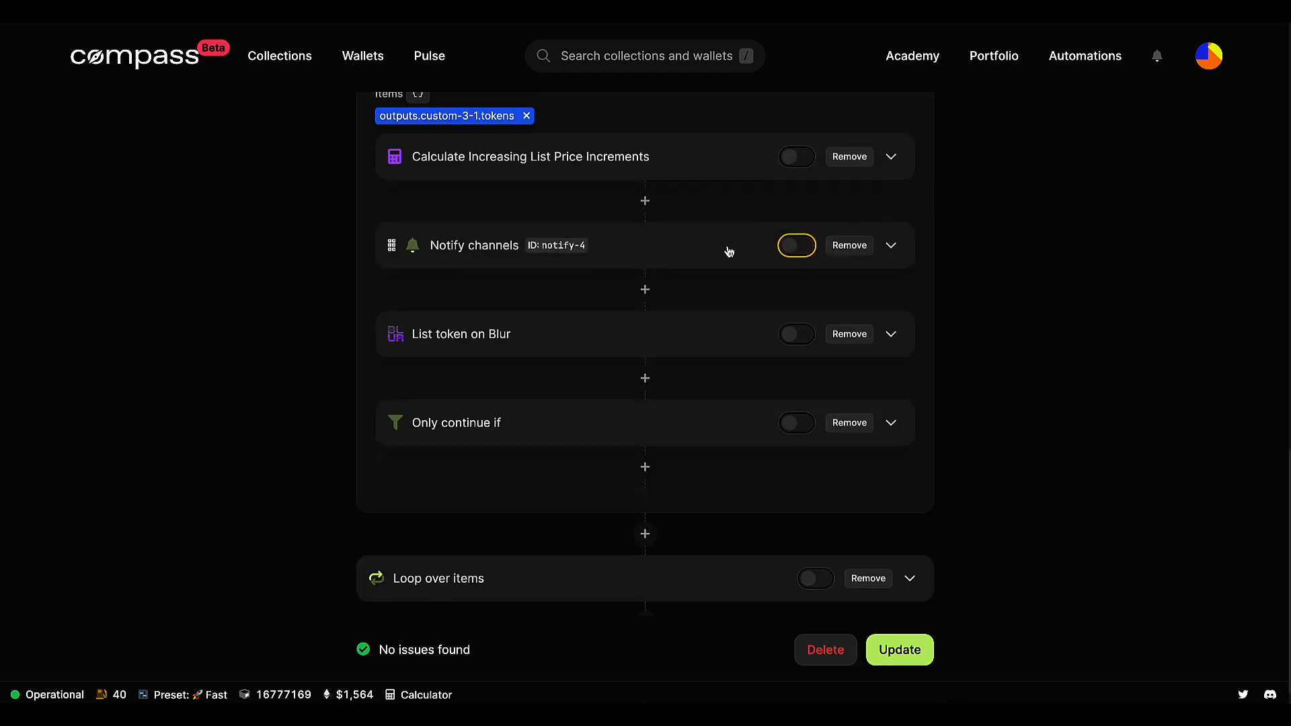
pyautogui.click(726, 248)
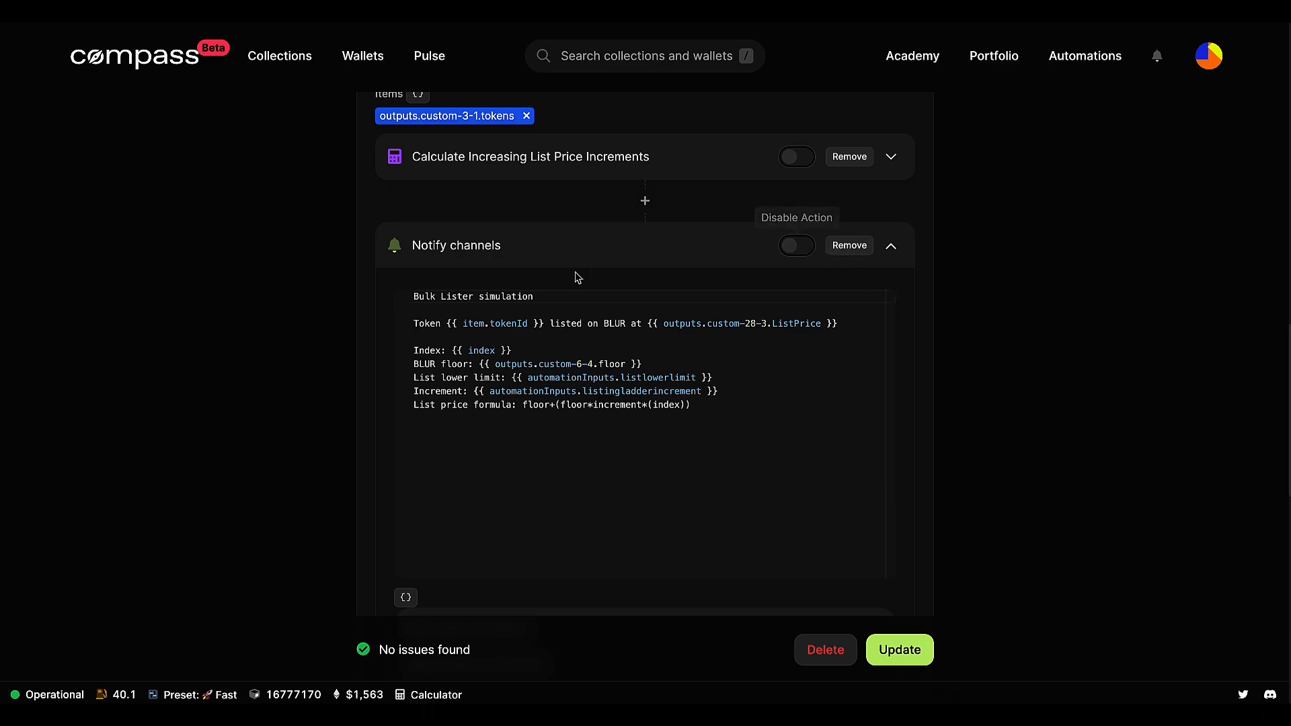
pyautogui.click(795, 247)
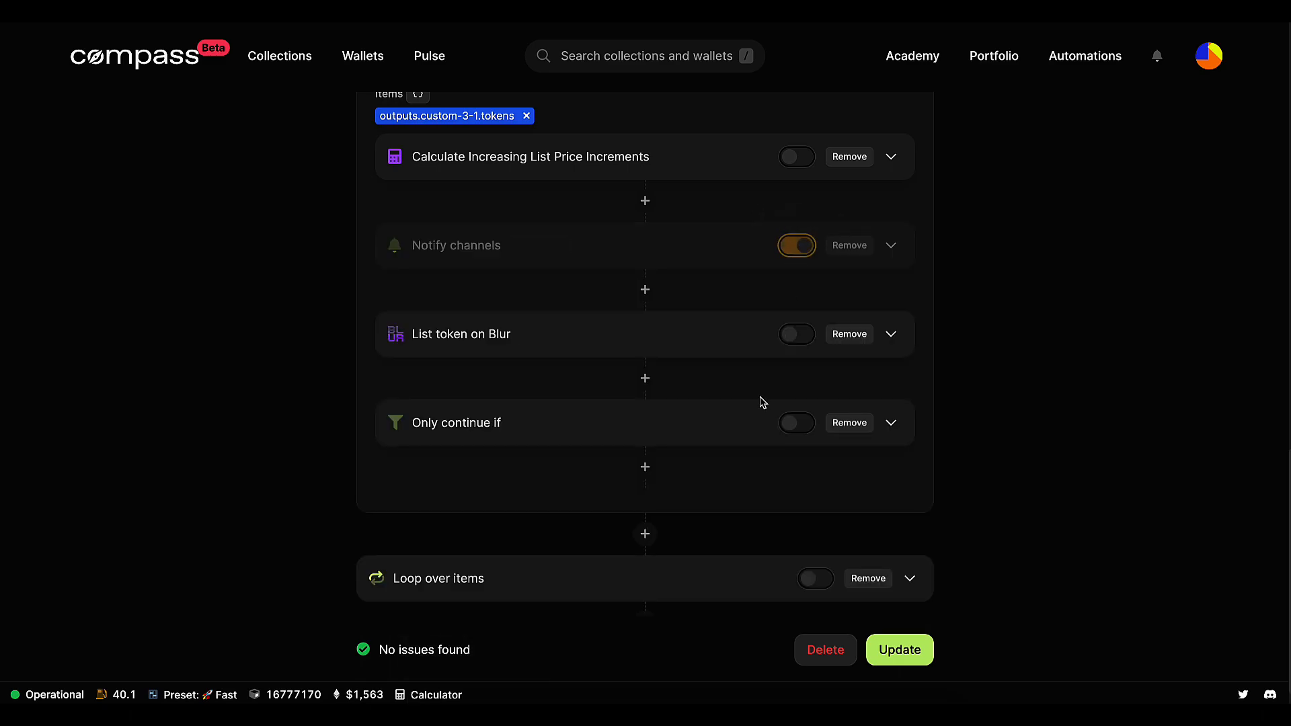
# - Inspect the List token on Blur settings and compare its price variable with the ID of the price increment action
pyautogui.click(684, 325)
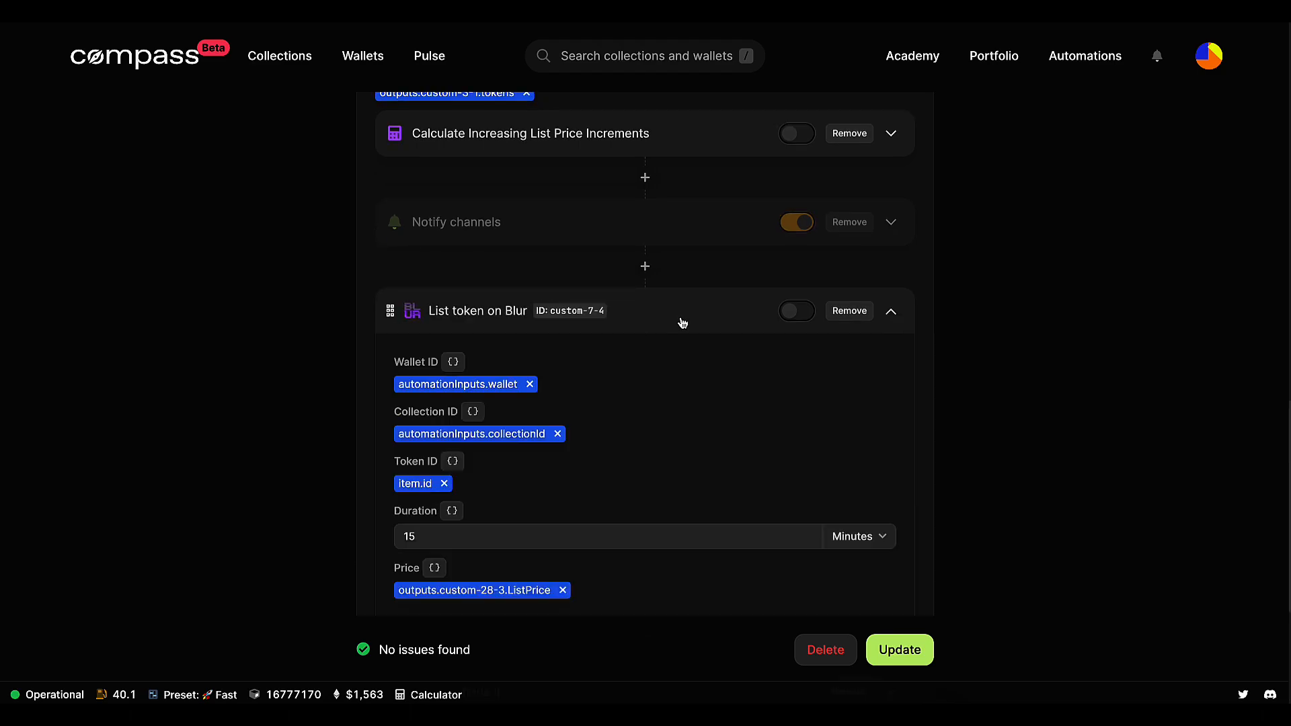
pyautogui.scroll(-1, 507, 435)
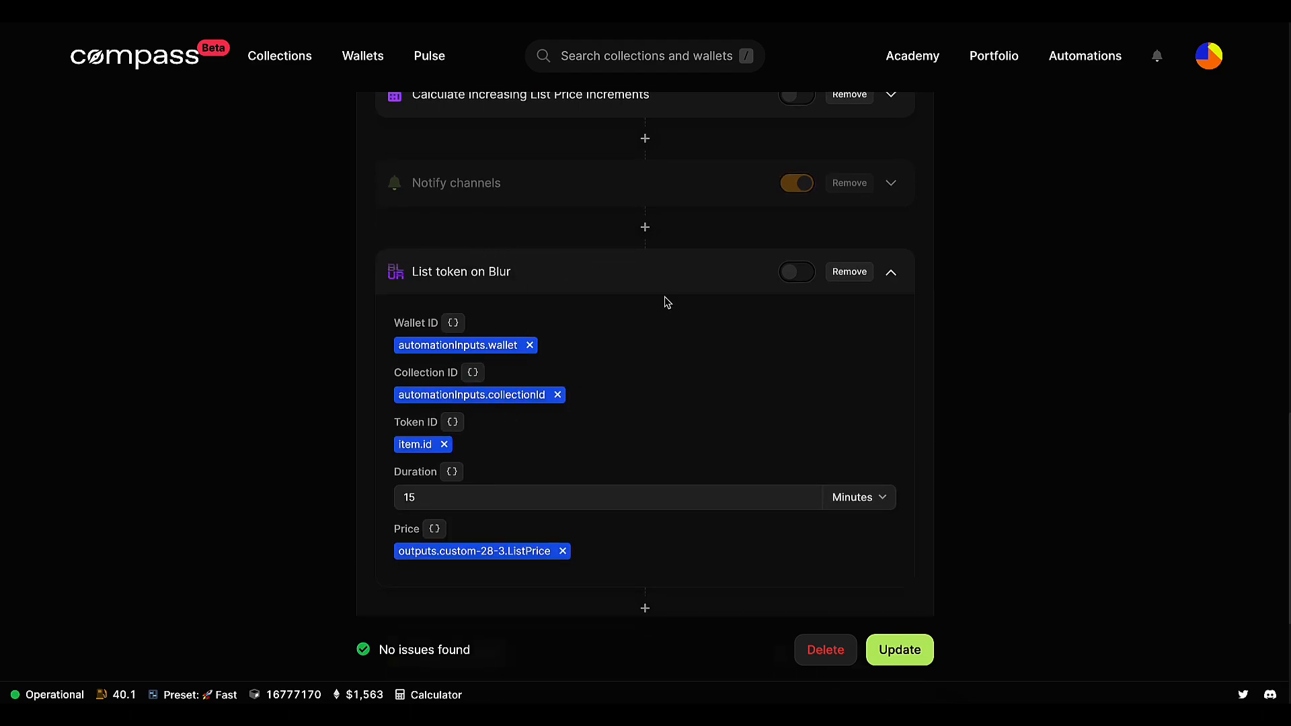
pyautogui.scroll(-2, 664, 301)
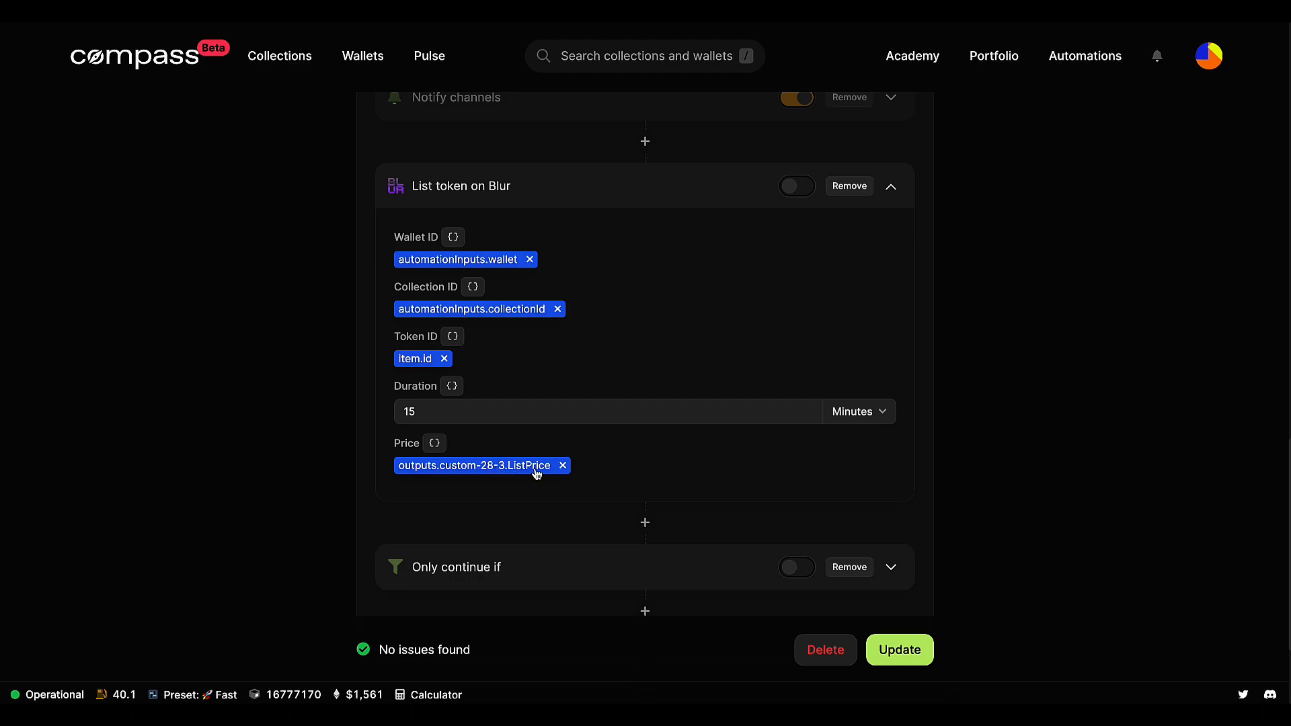
pyautogui.scroll(2, 536, 473)
pyautogui.scroll(1, 553, 323)
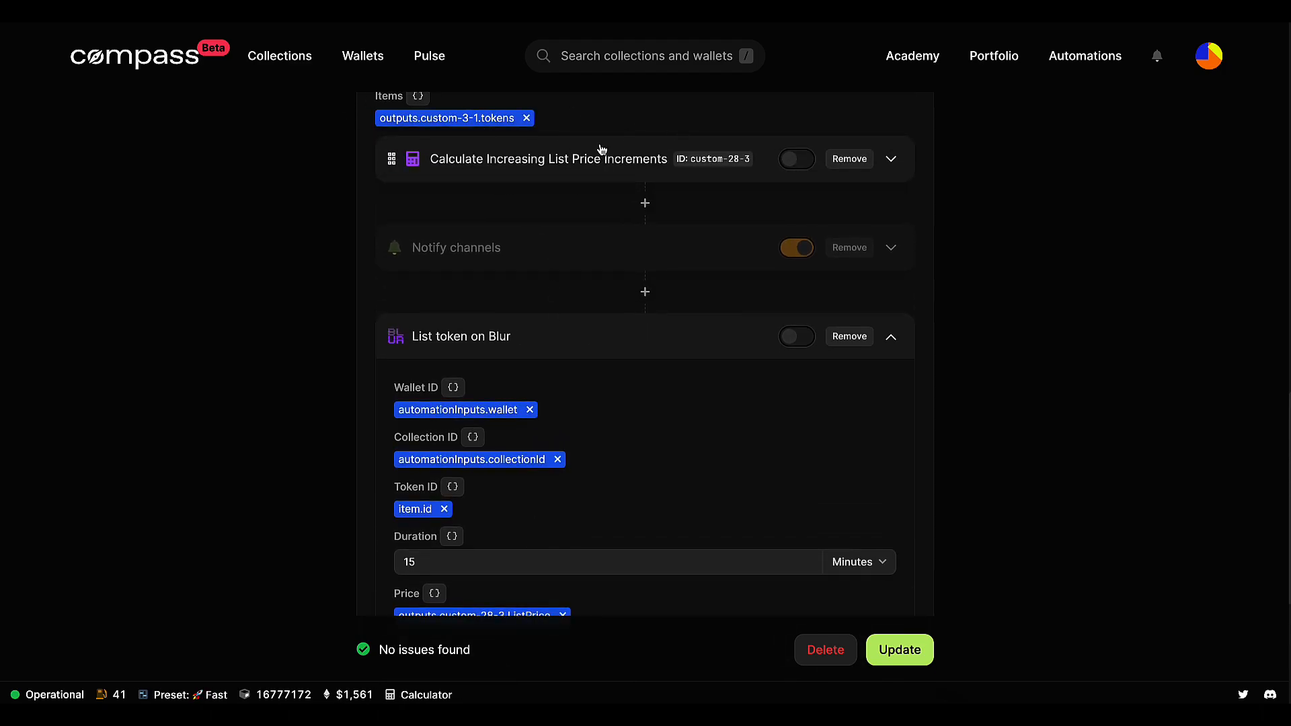
pyautogui.scroll(-2, 624, 180)
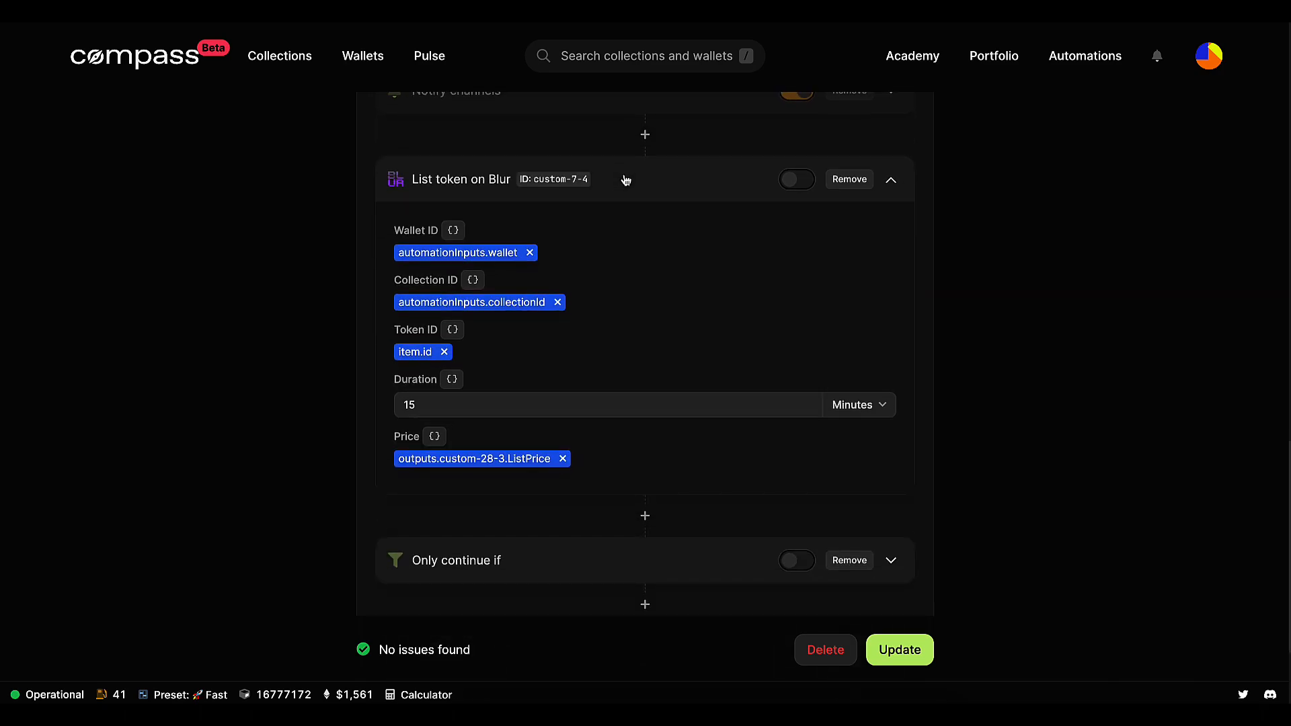
pyautogui.click(625, 181)
# - Inspect the first loop's Only continue if condition and compare its count value with the automation's Inputs
pyautogui.click(628, 377)
pyautogui.scroll(-1, 629, 384)
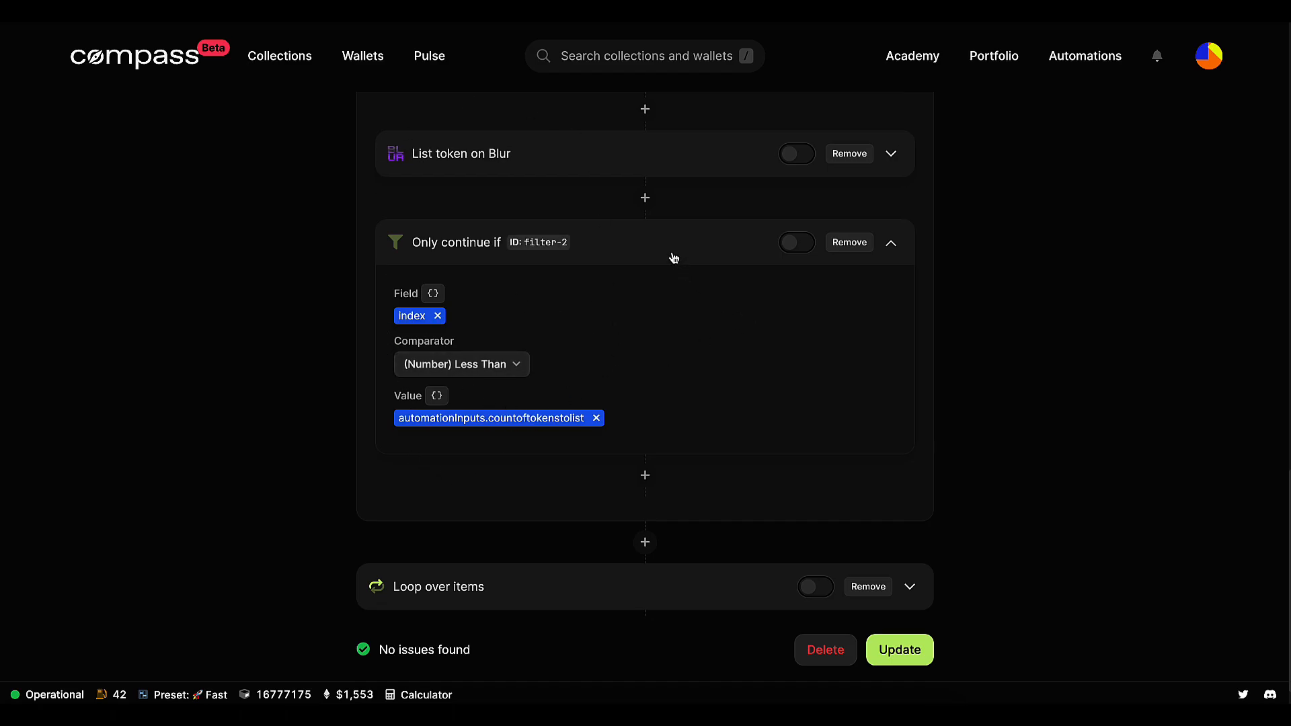
pyautogui.scroll(15, 675, 205)
pyautogui.scroll(-2, 502, 481)
pyautogui.scroll(-10, 477, 525)
pyautogui.scroll(-10, 477, 525)
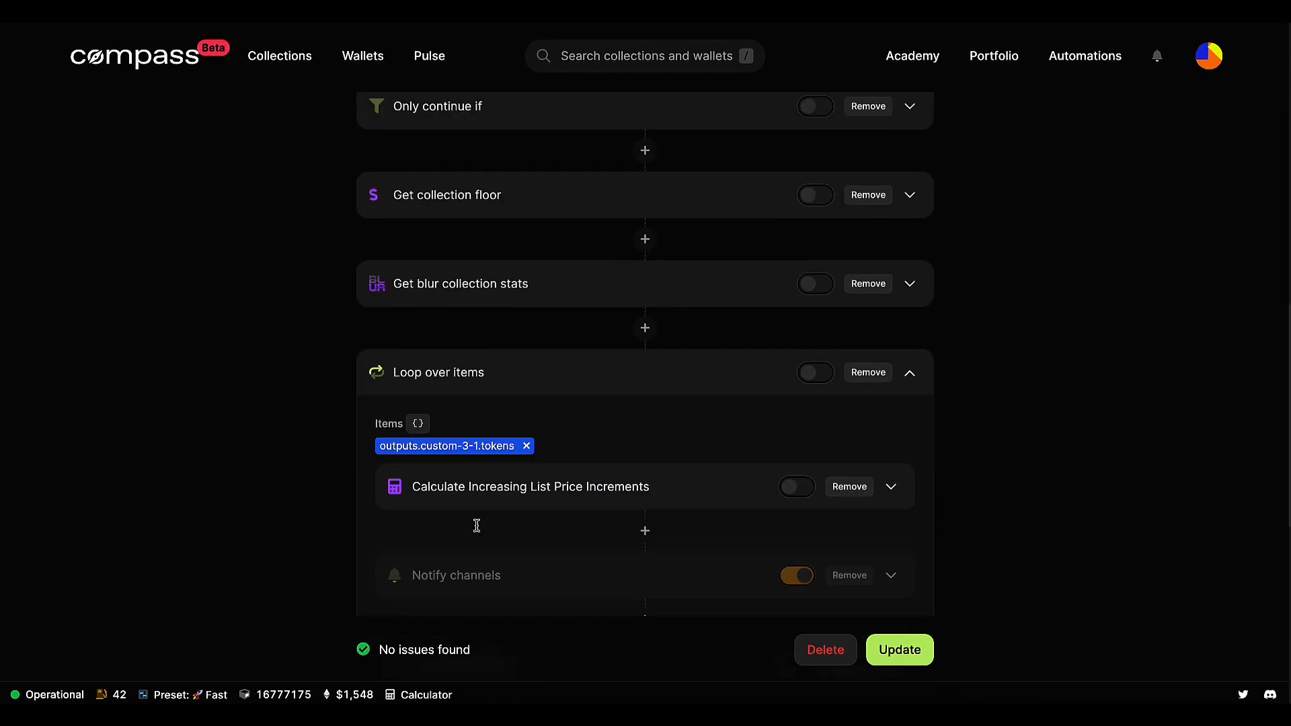
# - Collapse the first Loop over items action and expand the second one to review its nested actions
pyautogui.click(660, 193)
pyautogui.click(644, 547)
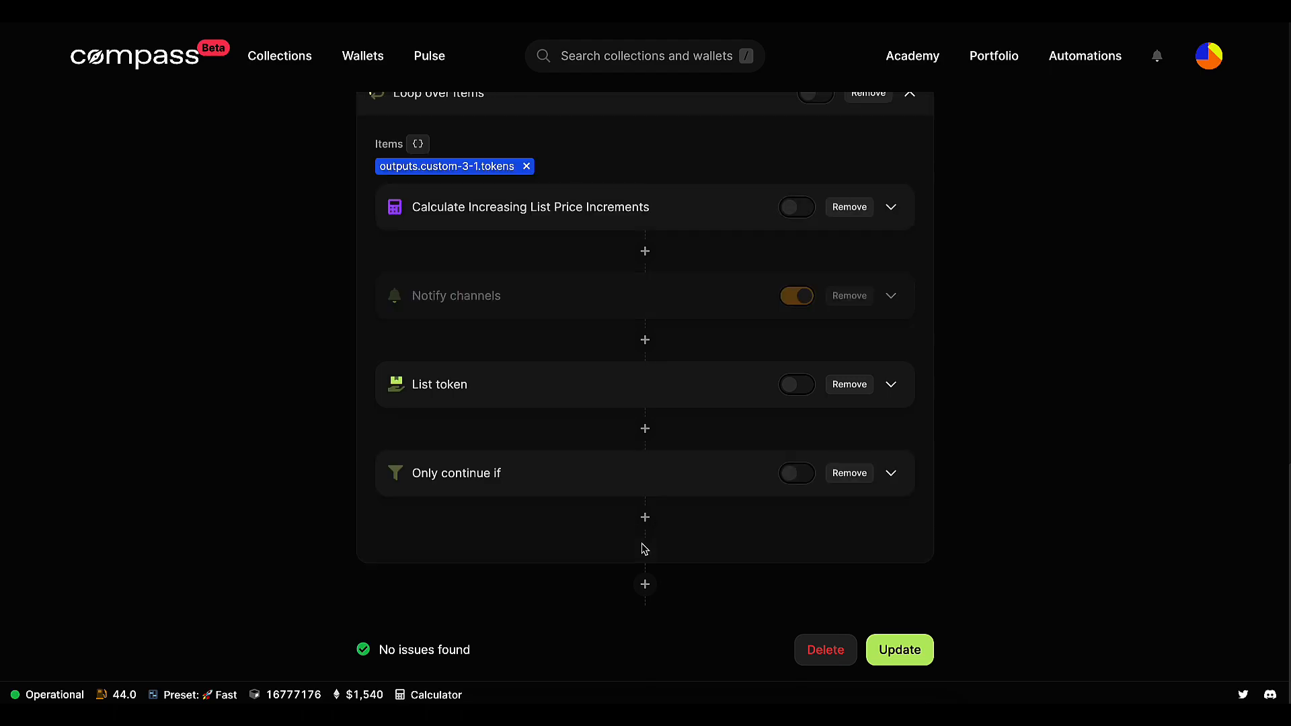
pyautogui.scroll(5, 644, 550)
pyautogui.scroll(-3, 644, 549)
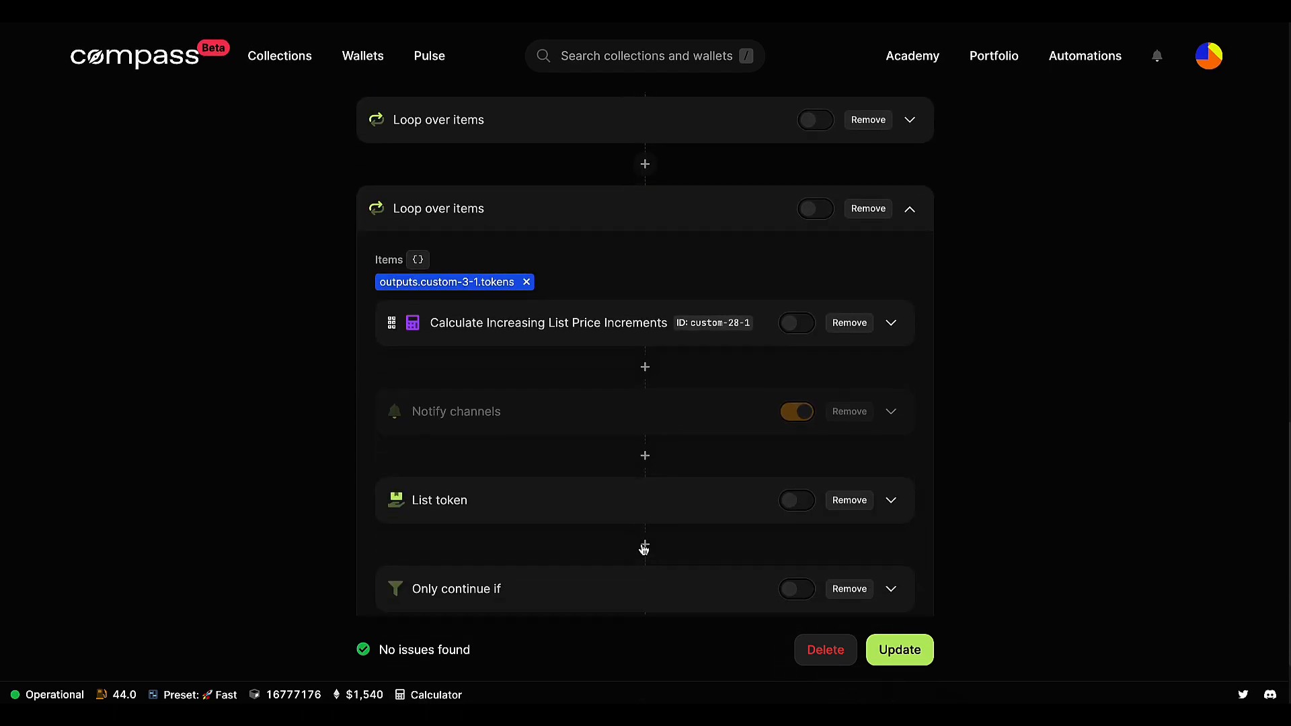
pyautogui.scroll(-1, 644, 550)
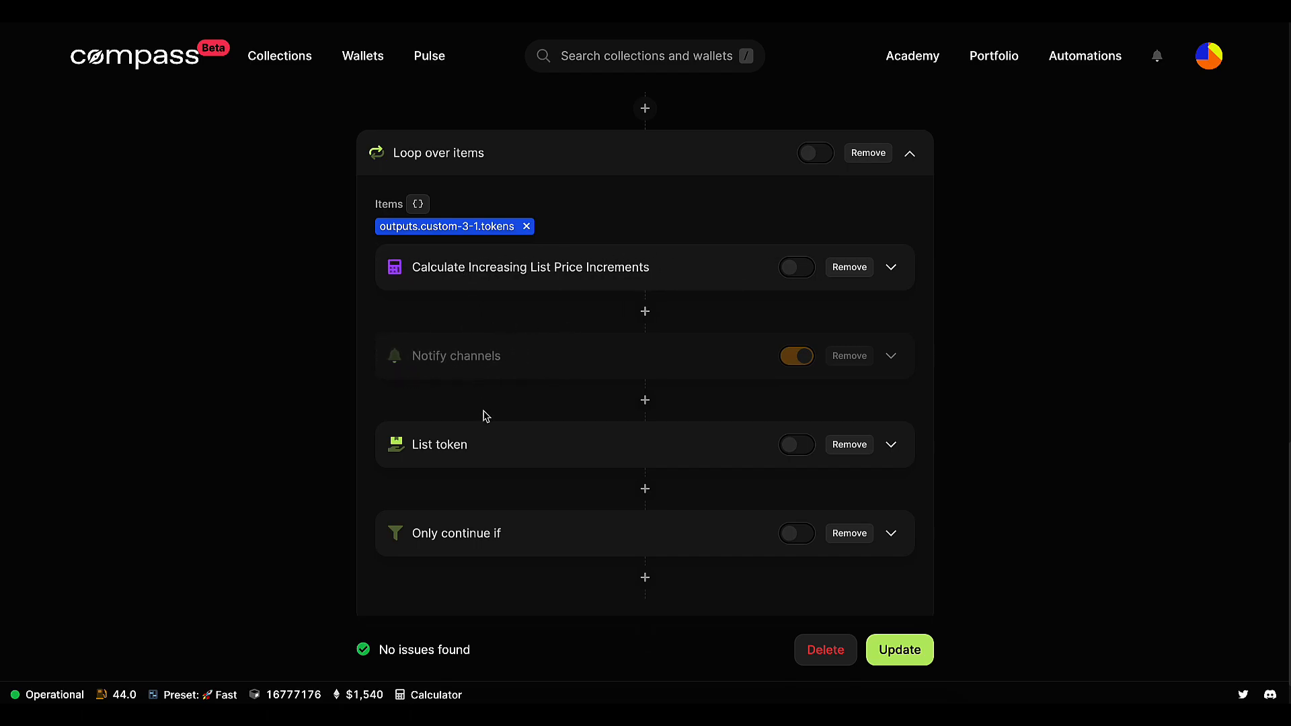
# - Inspect the second loop's List token settings, including marketplace and duration, and match its value variable to the price increment action's ID
pyautogui.click(596, 450)
pyautogui.scroll(-2, 594, 450)
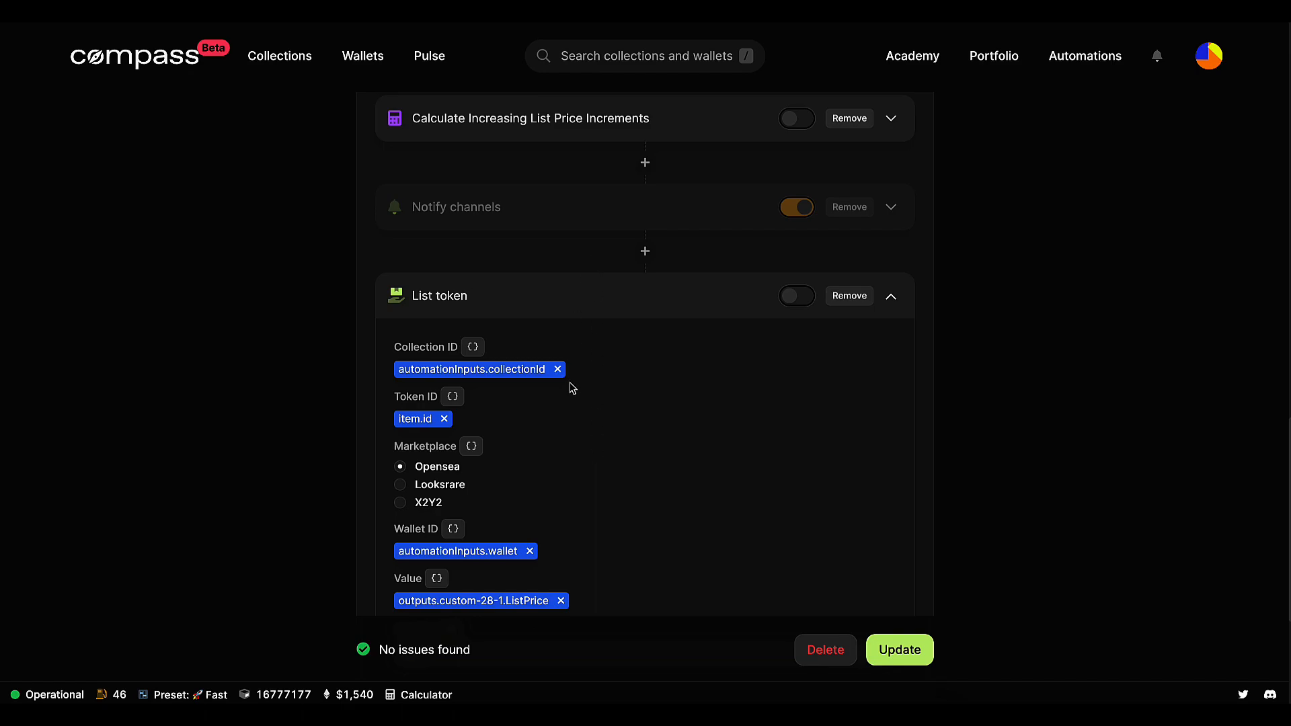
pyautogui.scroll(-2, 572, 388)
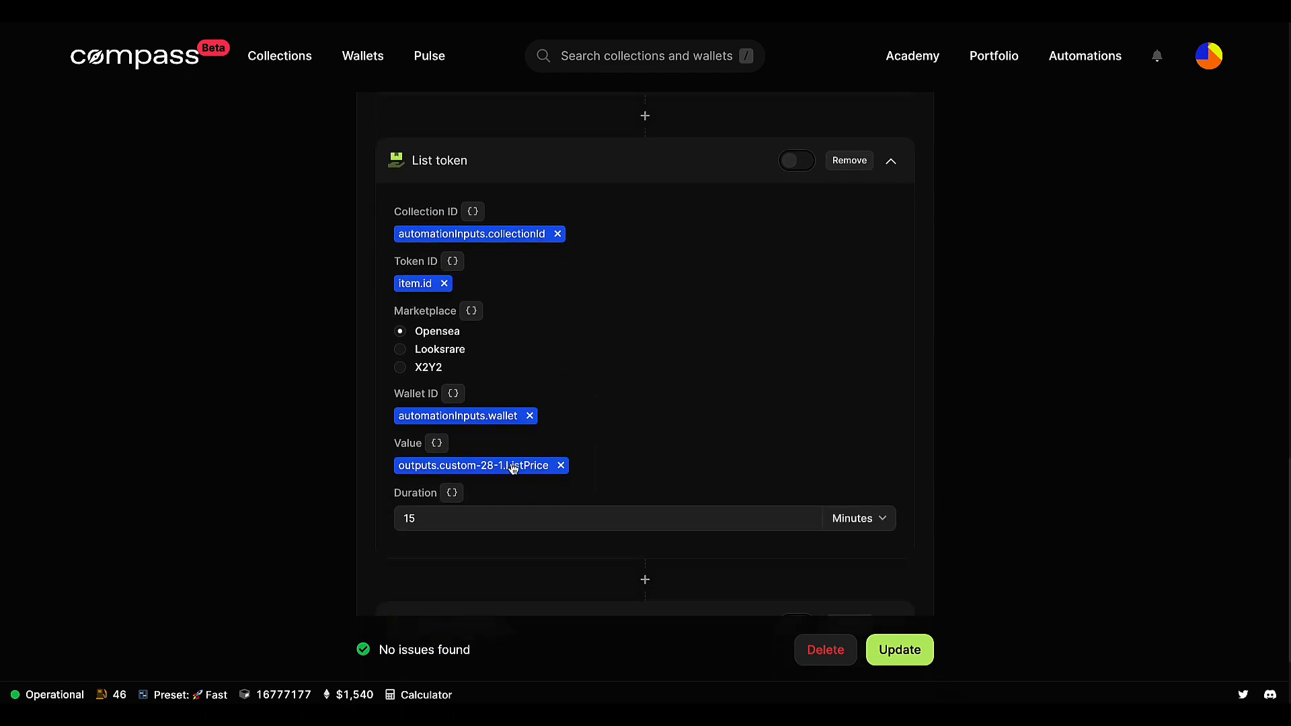
pyautogui.scroll(2, 594, 463)
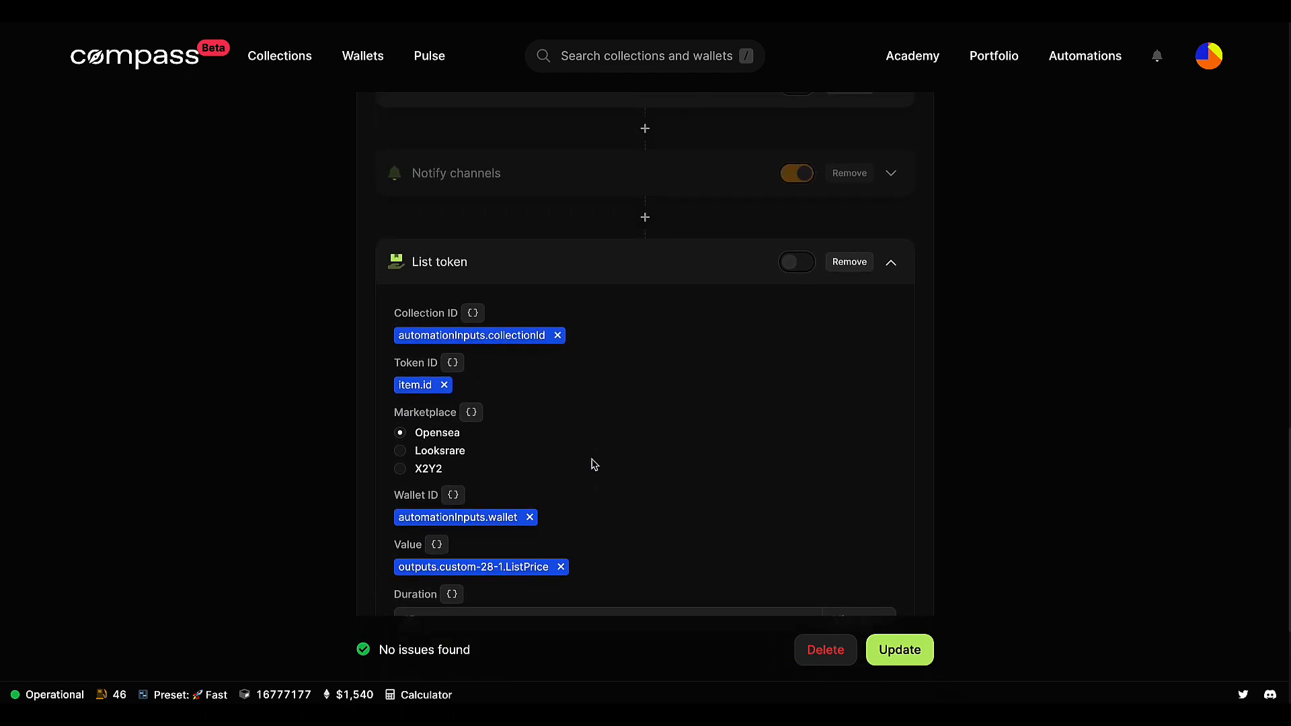
pyautogui.scroll(1, 422, 185)
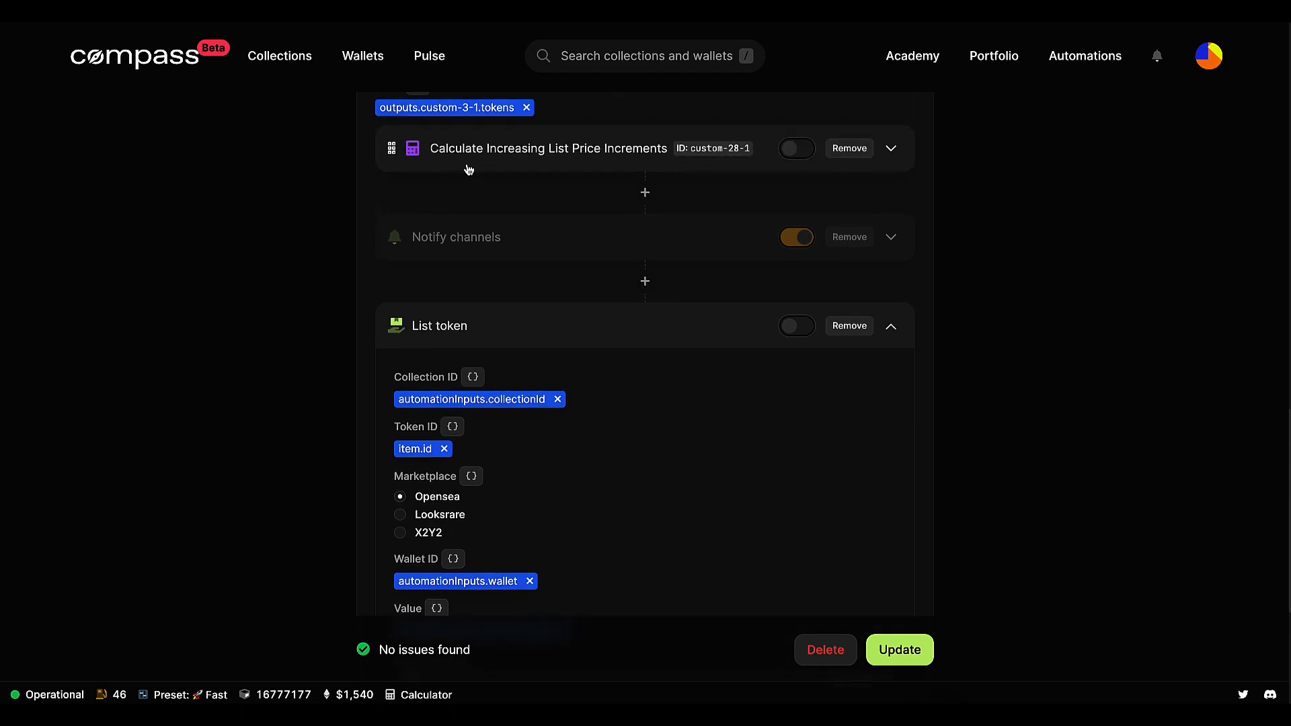
pyautogui.scroll(-3, 469, 168)
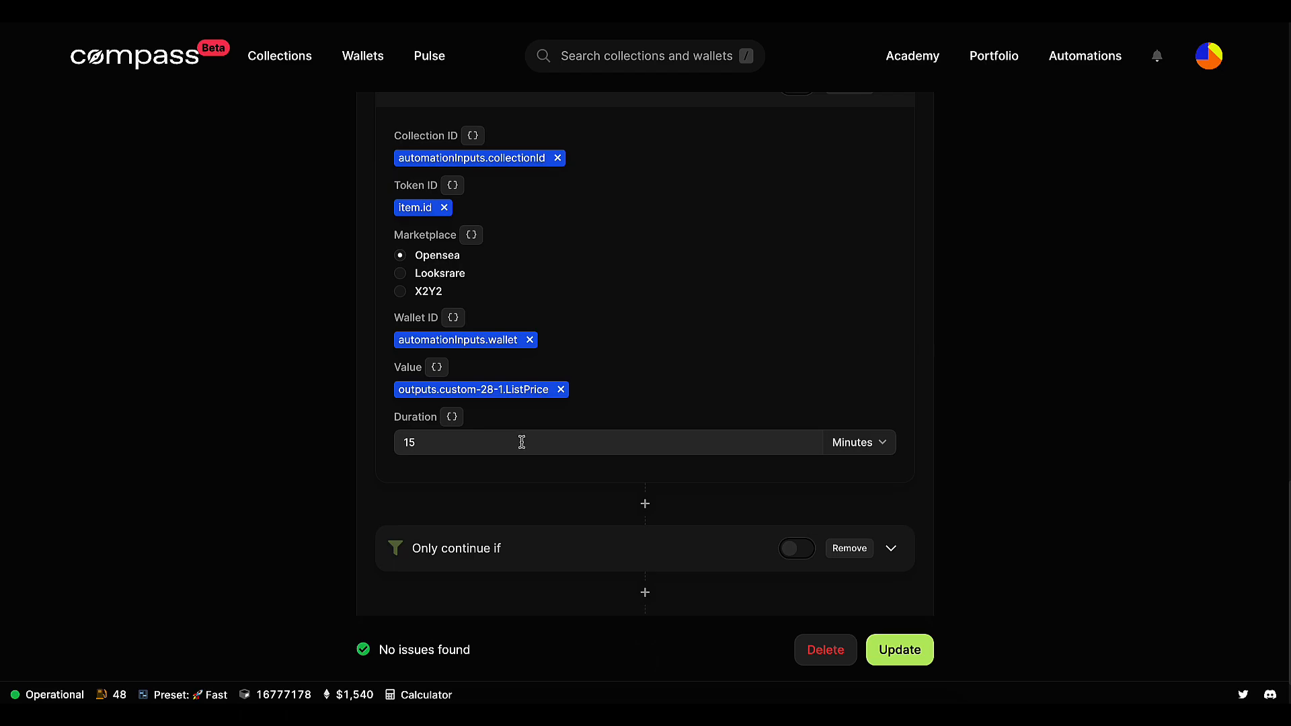
# - Inspect the field, comparator and value of the second loop's Only continue if condition, and collapse it
pyautogui.click(594, 559)
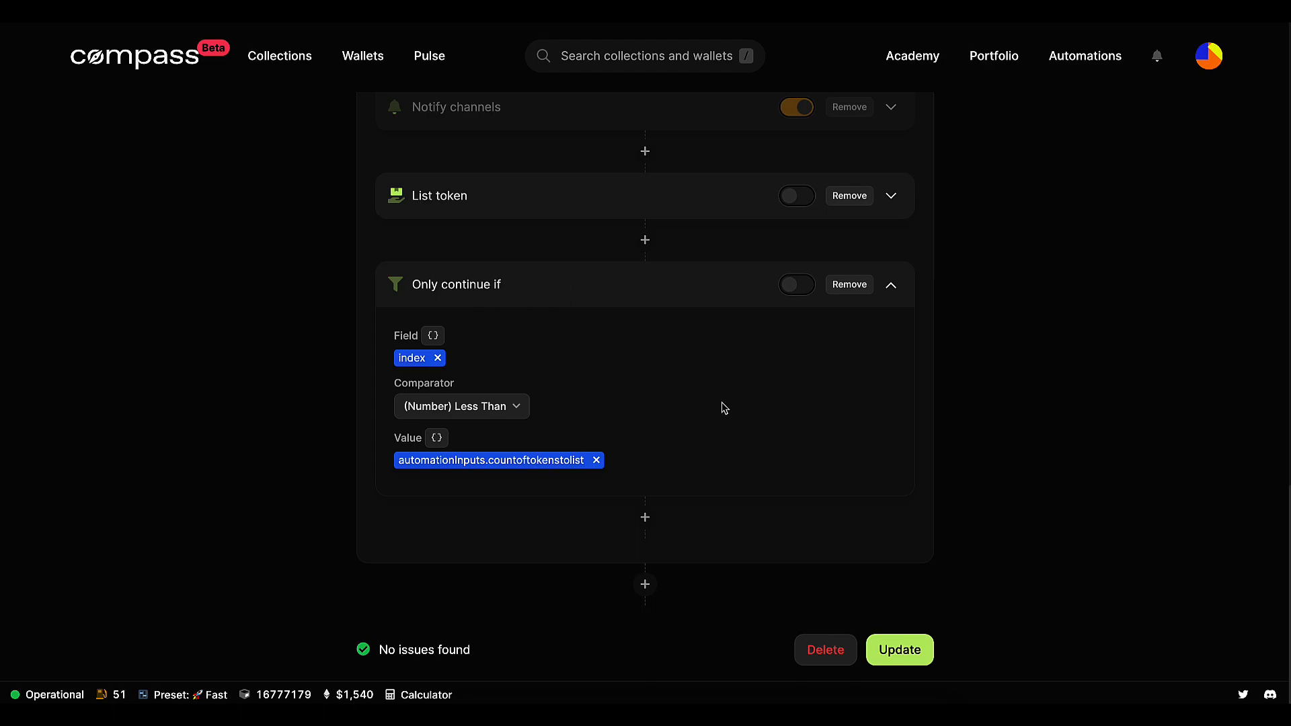
pyautogui.scroll(1, 712, 303)
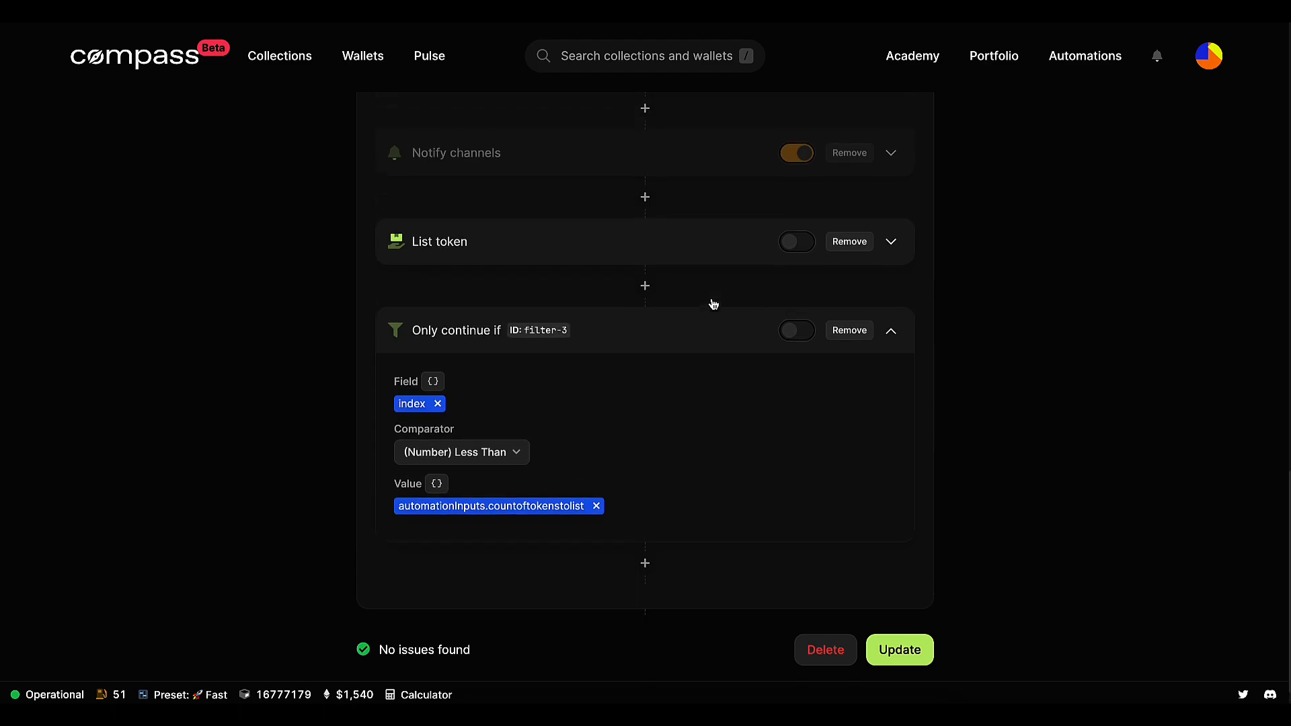
pyautogui.click(714, 343)
# - Return to the start of the automation's settings and collapse its Inputs section
pyautogui.scroll(10, 726, 445)
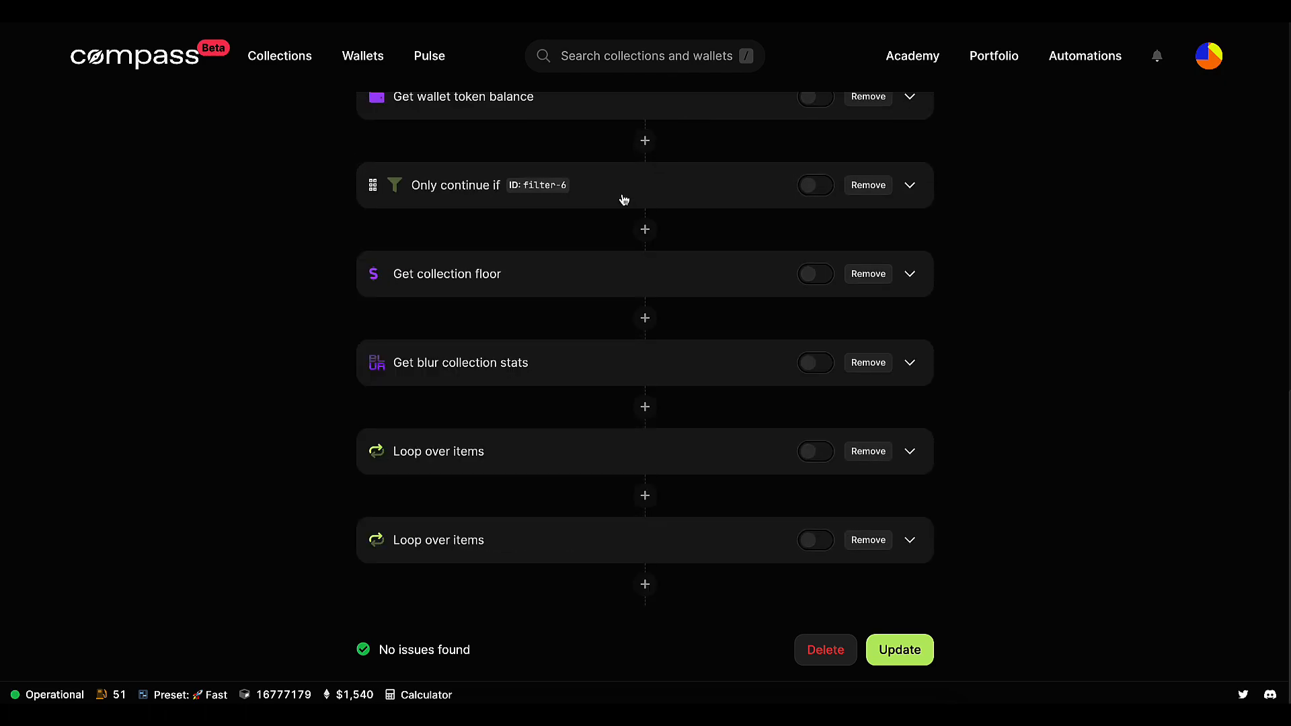
pyautogui.scroll(8, 624, 200)
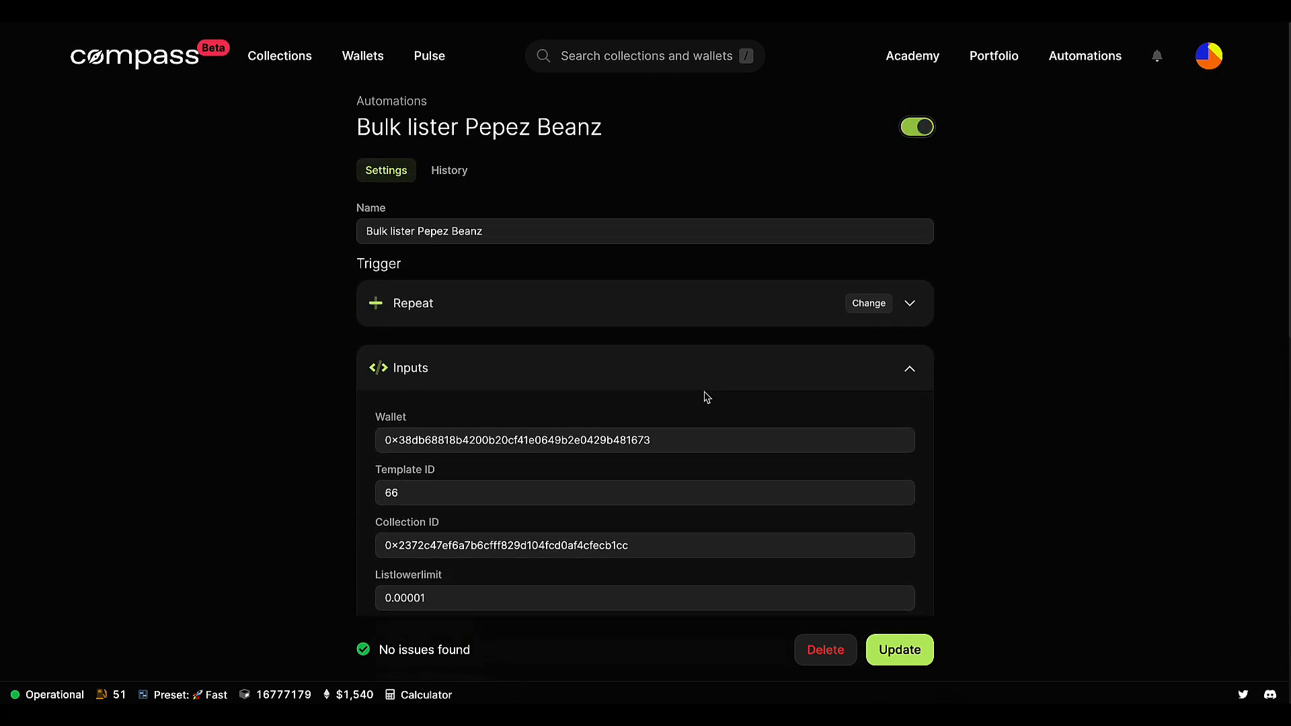
pyautogui.click(719, 389)
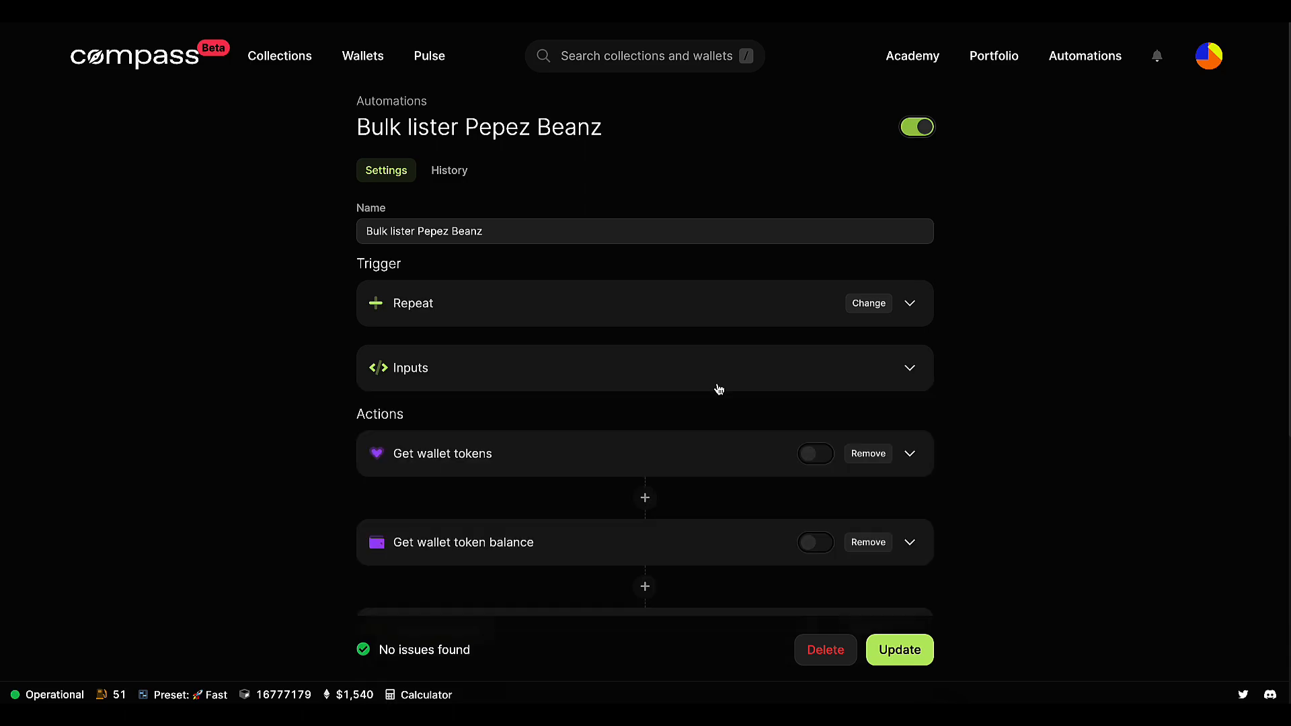